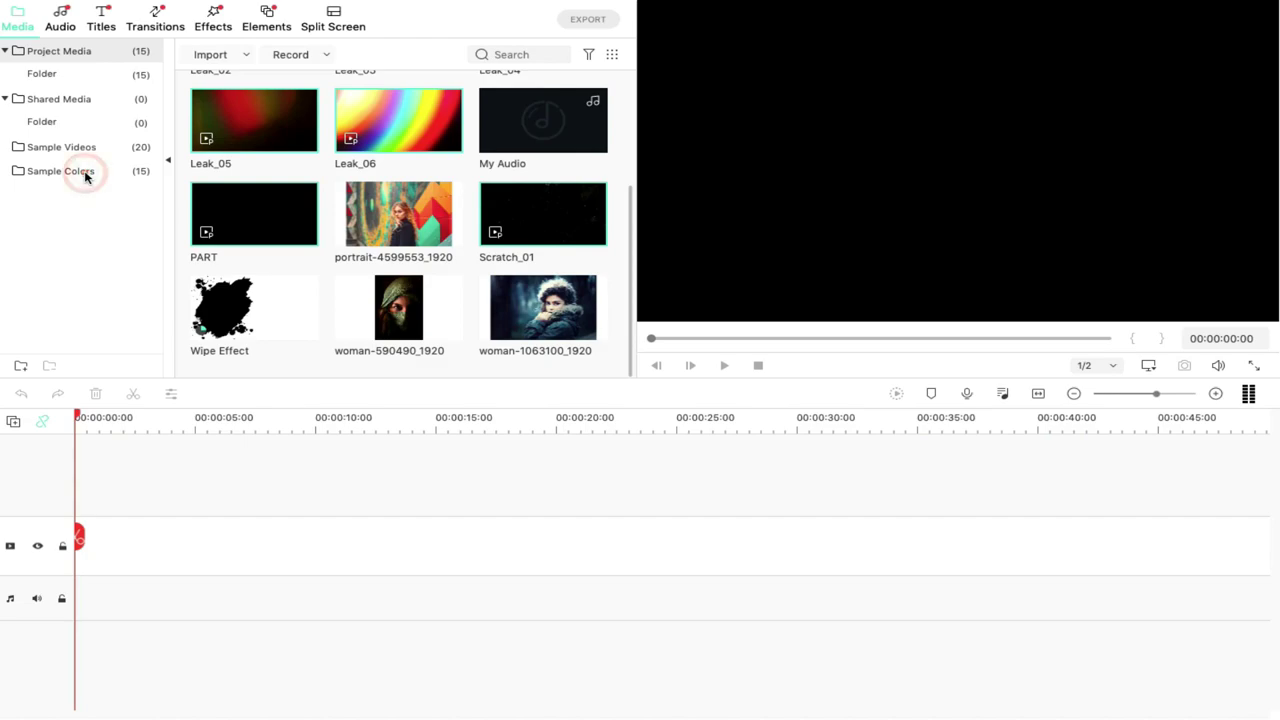
Place the White colour clip at the start of the video track and set its duration to 00:00:30:00
drag(600, 145, 195, 719)
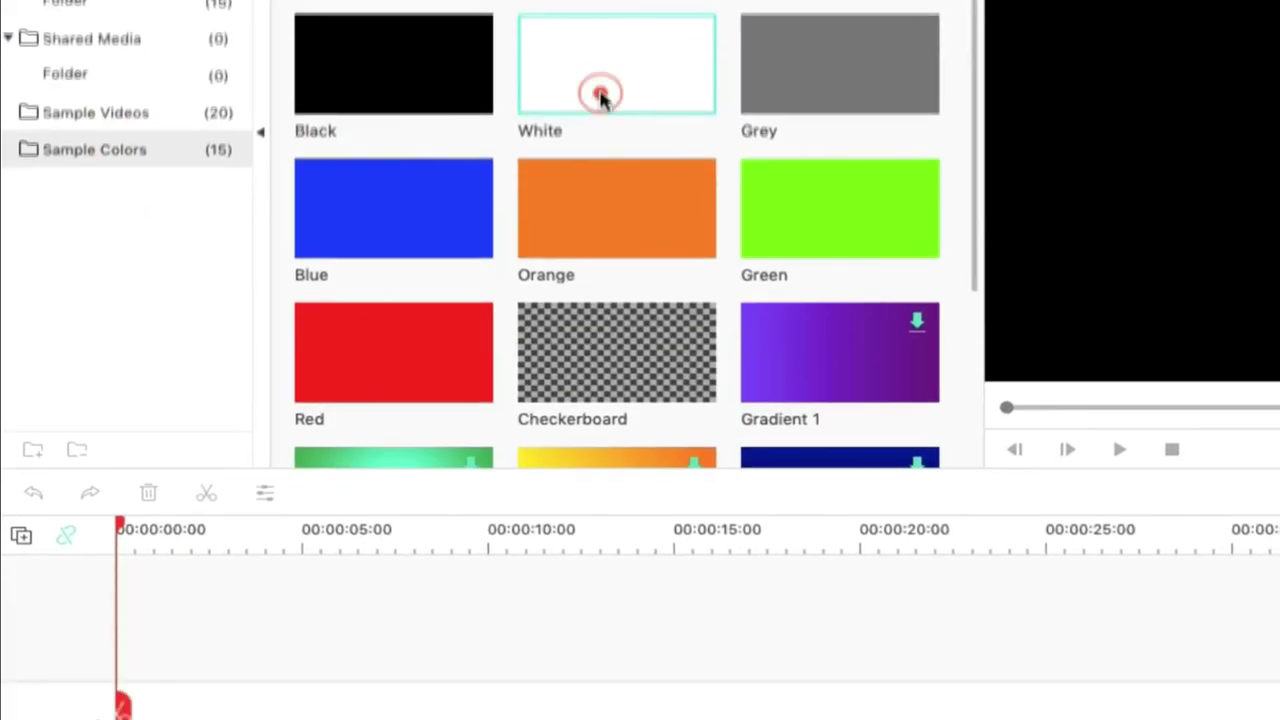
drag(195, 612, 124, 625)
right_click(203, 627)
click(251, 513)
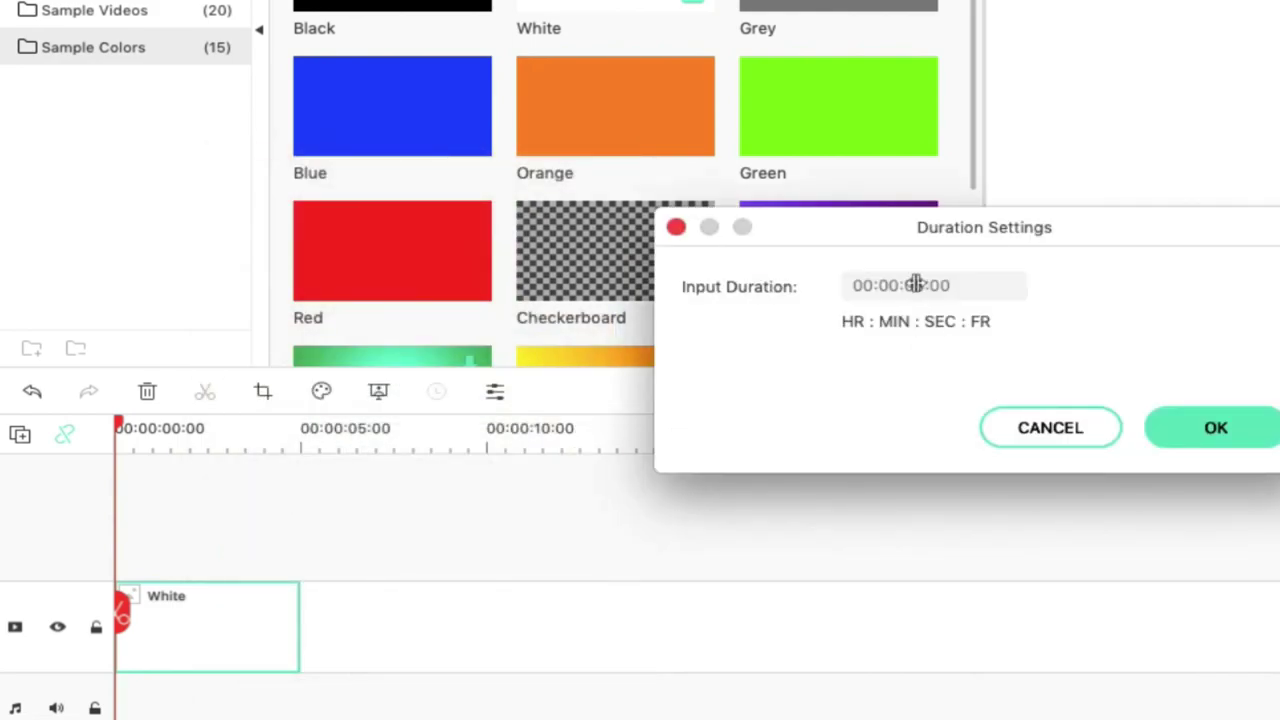
click(915, 286)
text(30)
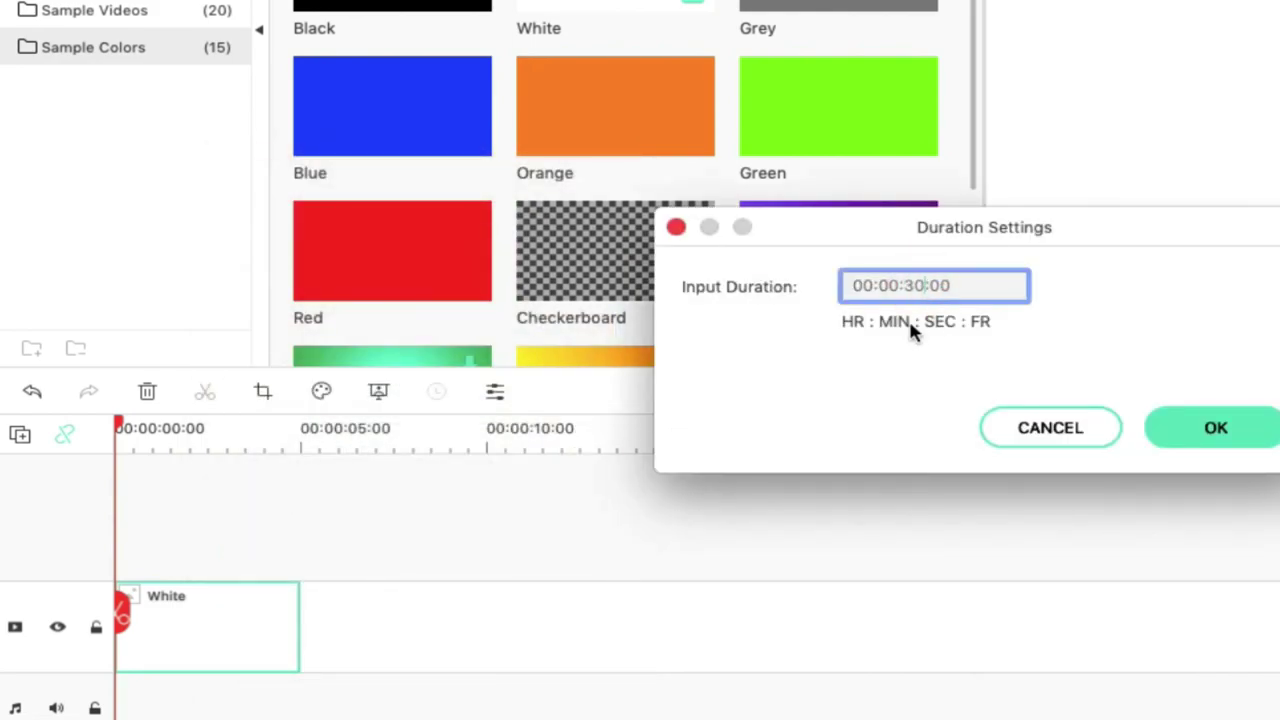
key(Tab)
click(1207, 416)
key(super+equal)
key(super+minus)
key(super+equal)
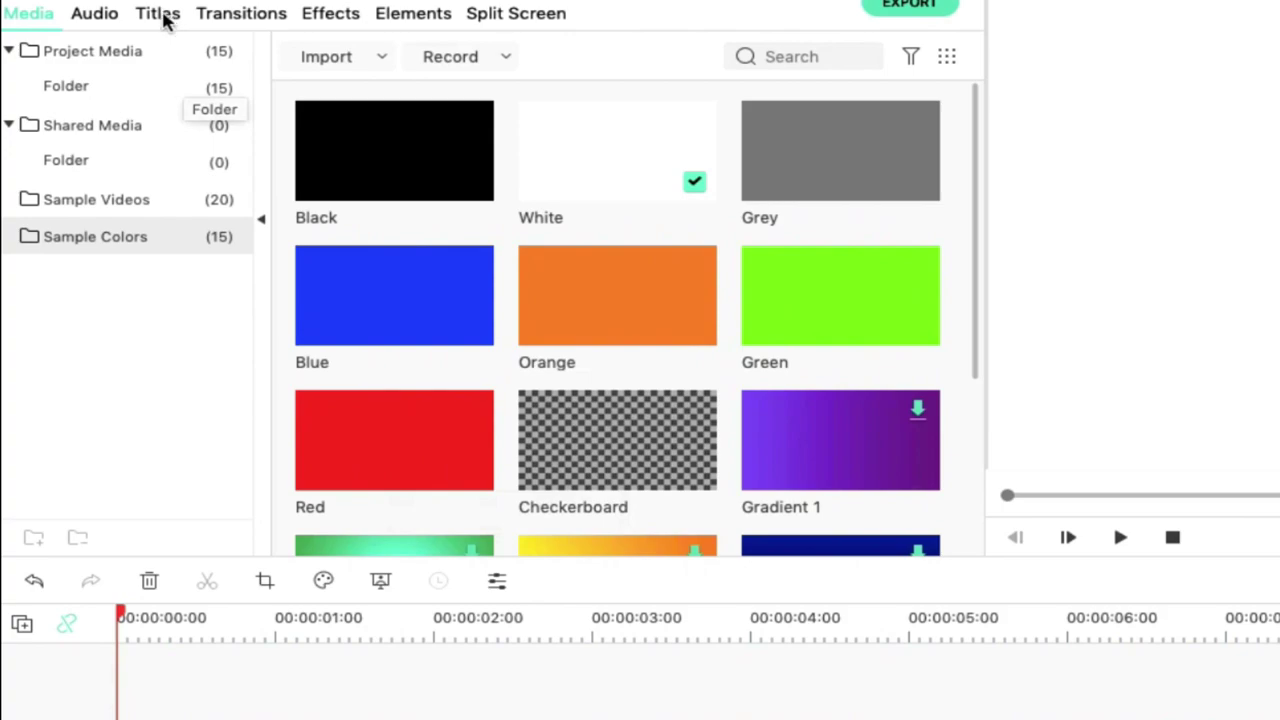
Add a Default Title from the Favorite titles onto the track above the white clip
click(157, 16)
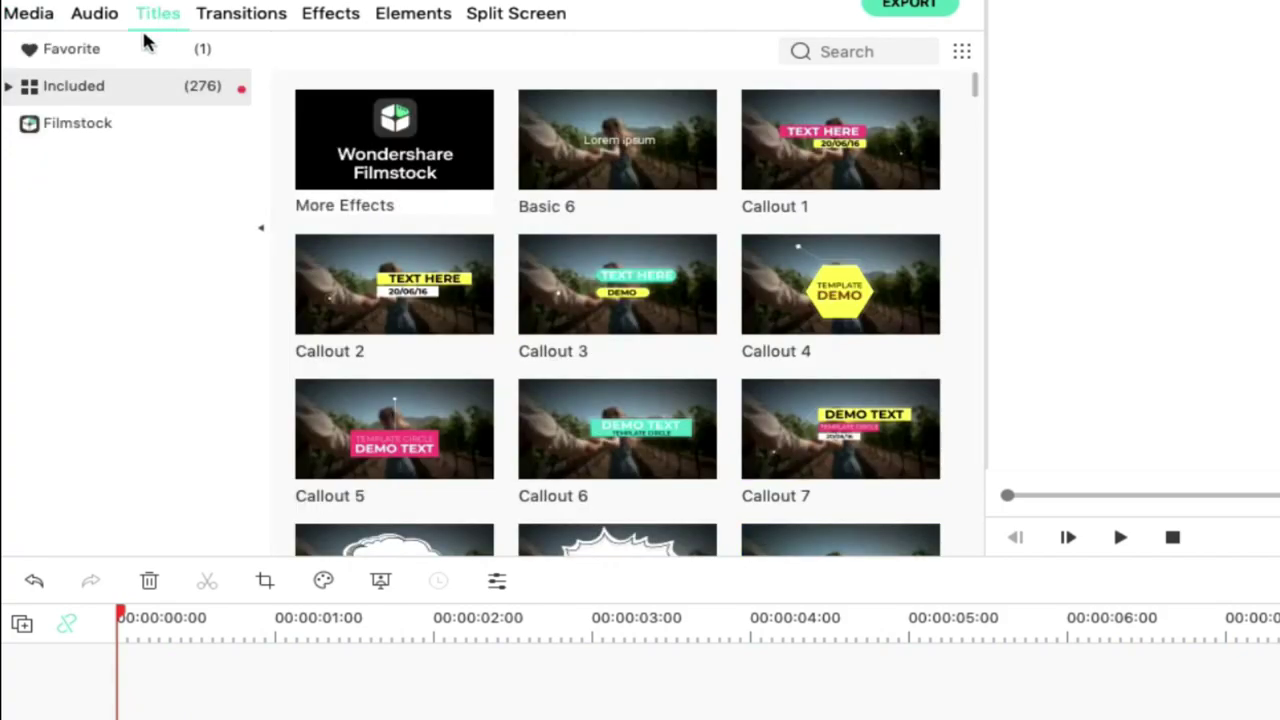
click(129, 49)
drag(436, 150, 123, 491)
click(344, 546)
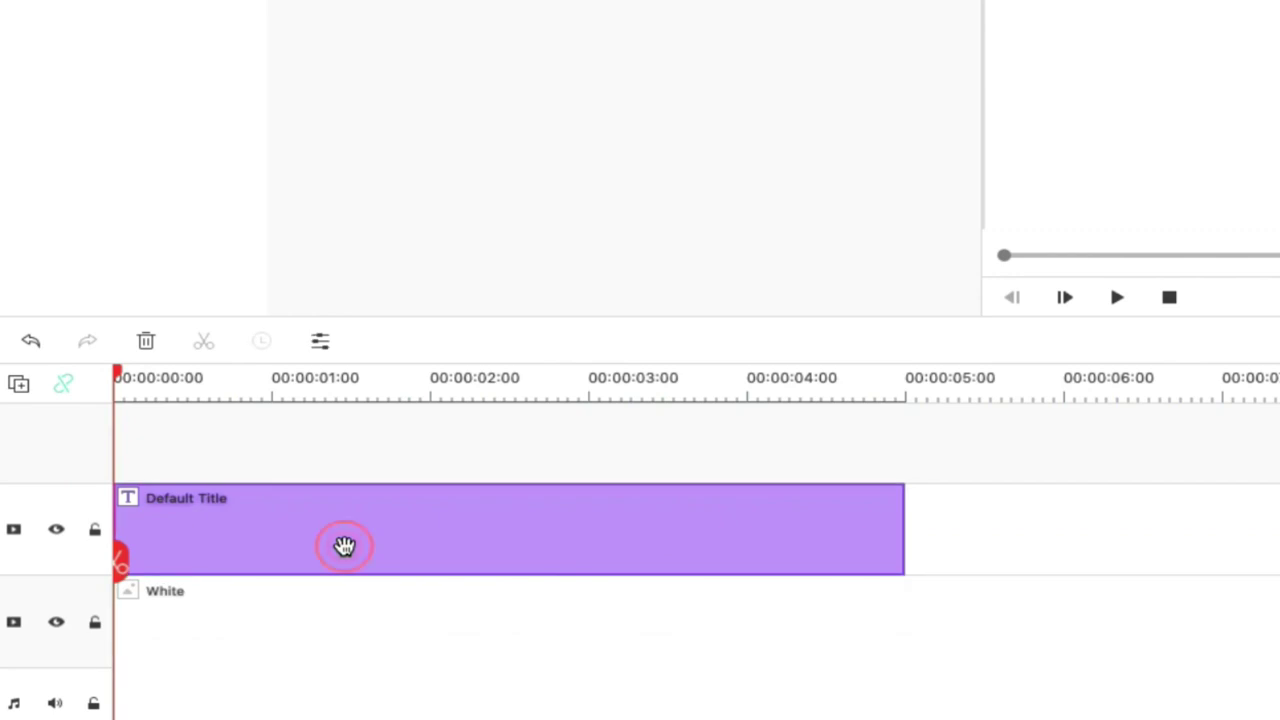
double_click(344, 546)
Style the title text black in Roboto Slab Regular at size 30
click(300, 245)
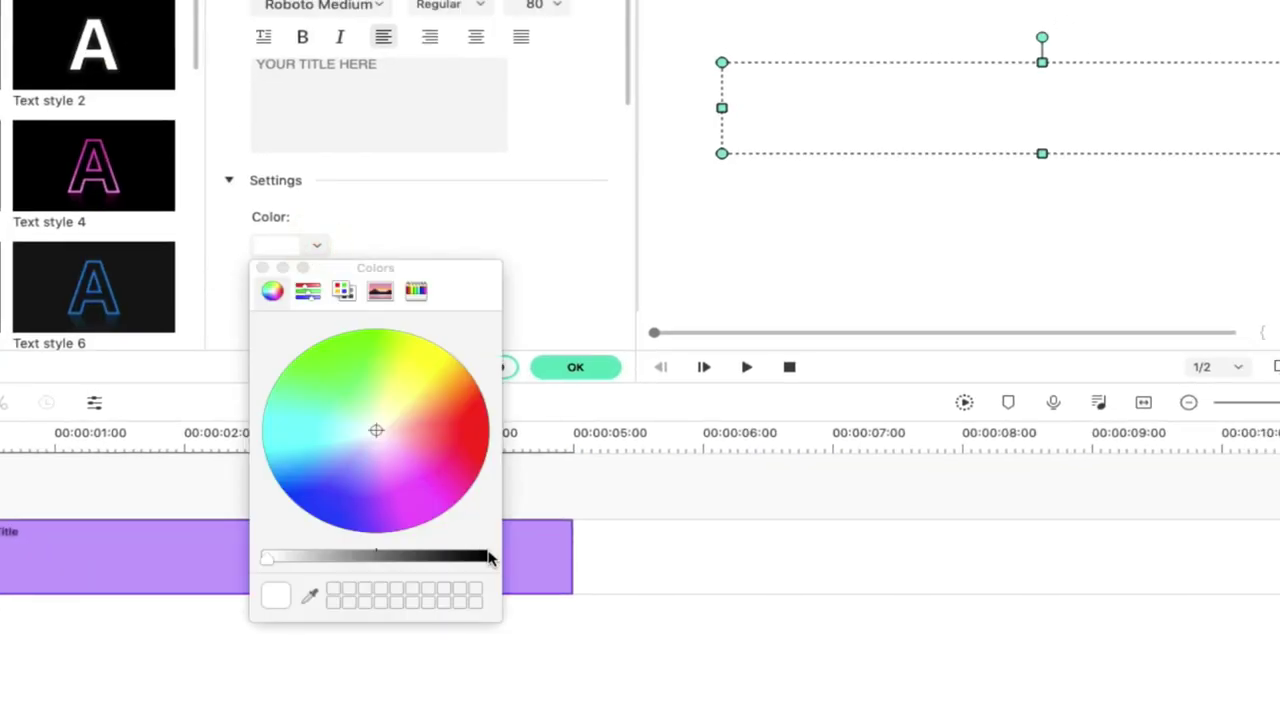
click(490, 559)
click(263, 268)
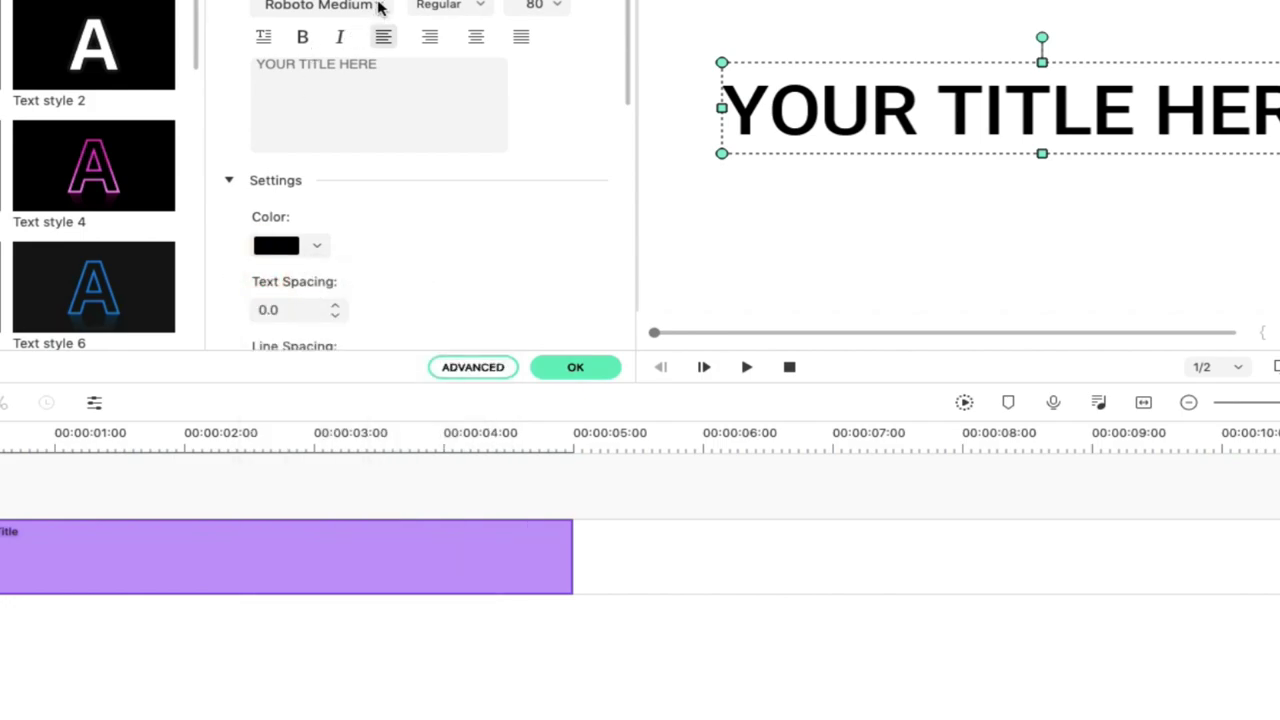
click(378, 7)
click(352, 74)
click(480, 7)
click(472, 36)
click(560, 6)
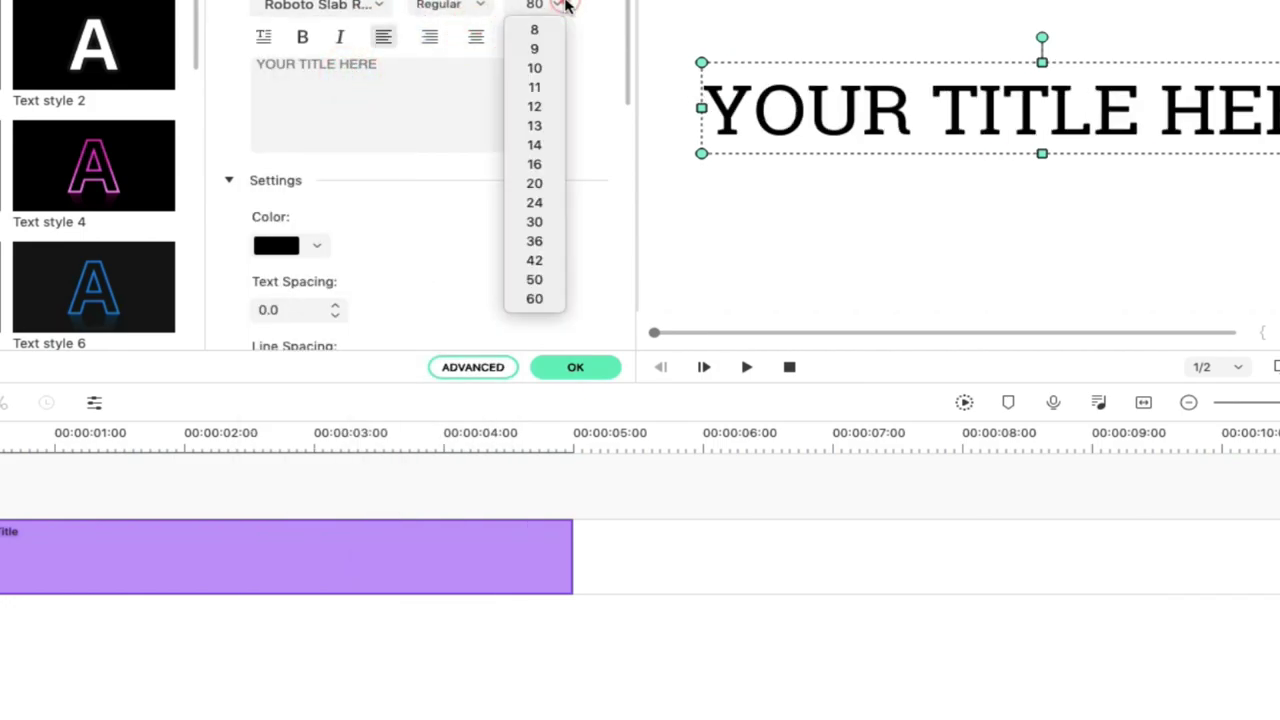
click(536, 222)
Change the title text to 'A FILM BY AB PLANET' with text spacing 7.0
click(403, 71)
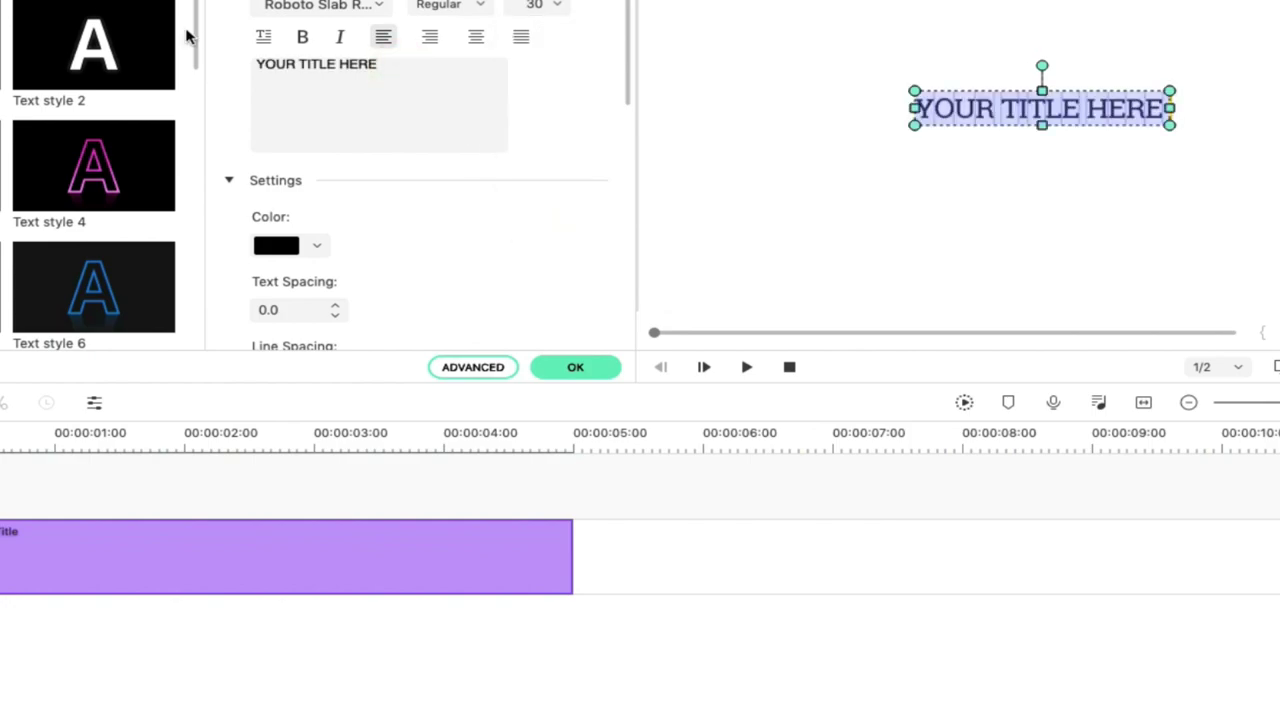
text(A FILM BY AB PLANET)
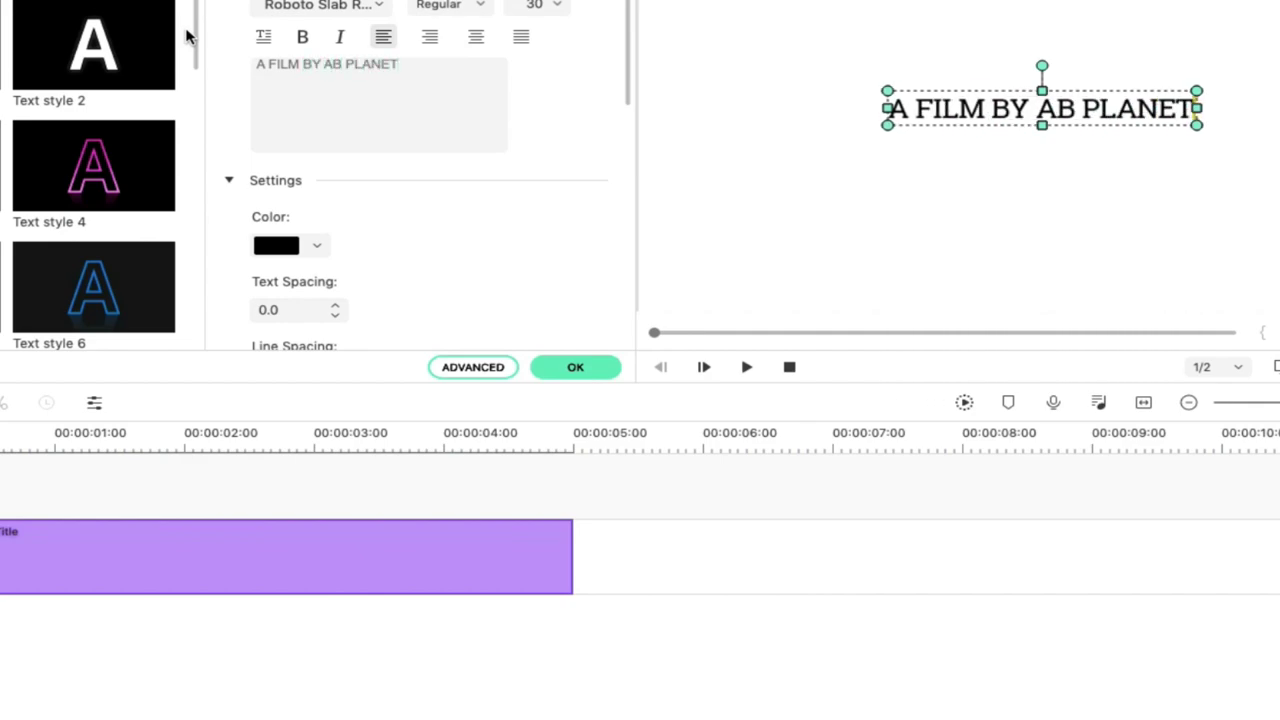
click(262, 308)
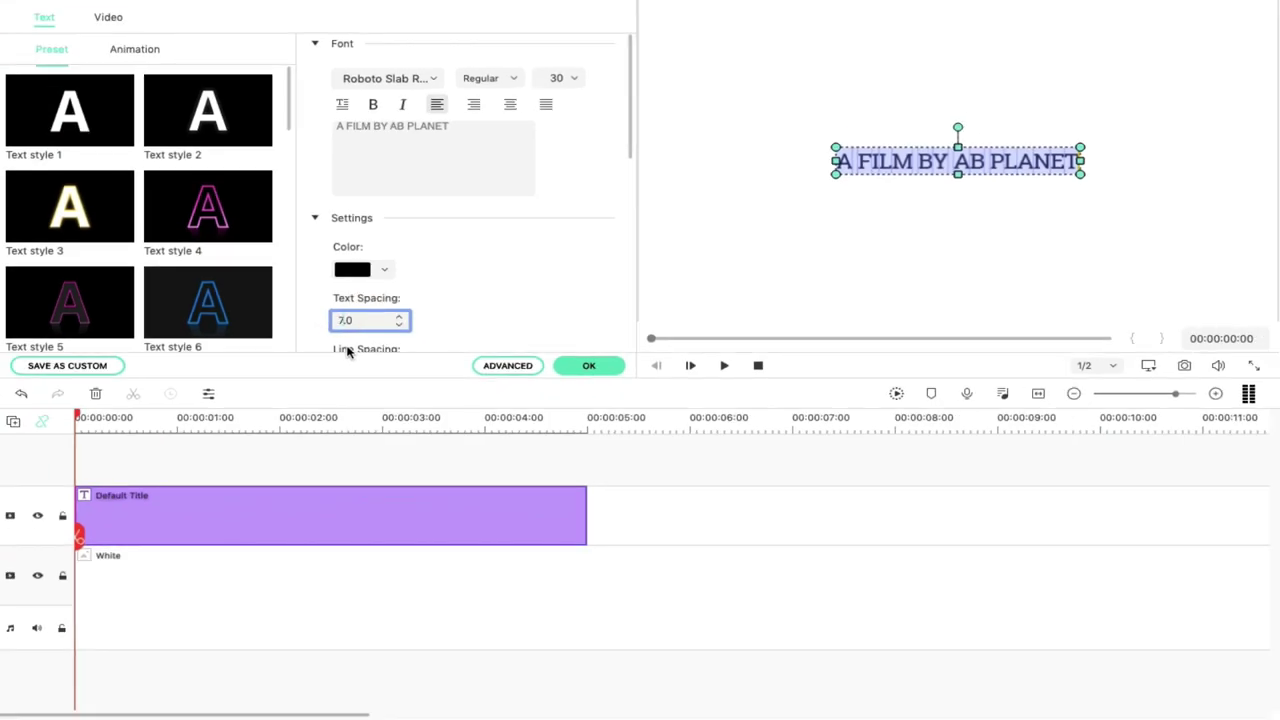
key(Return)
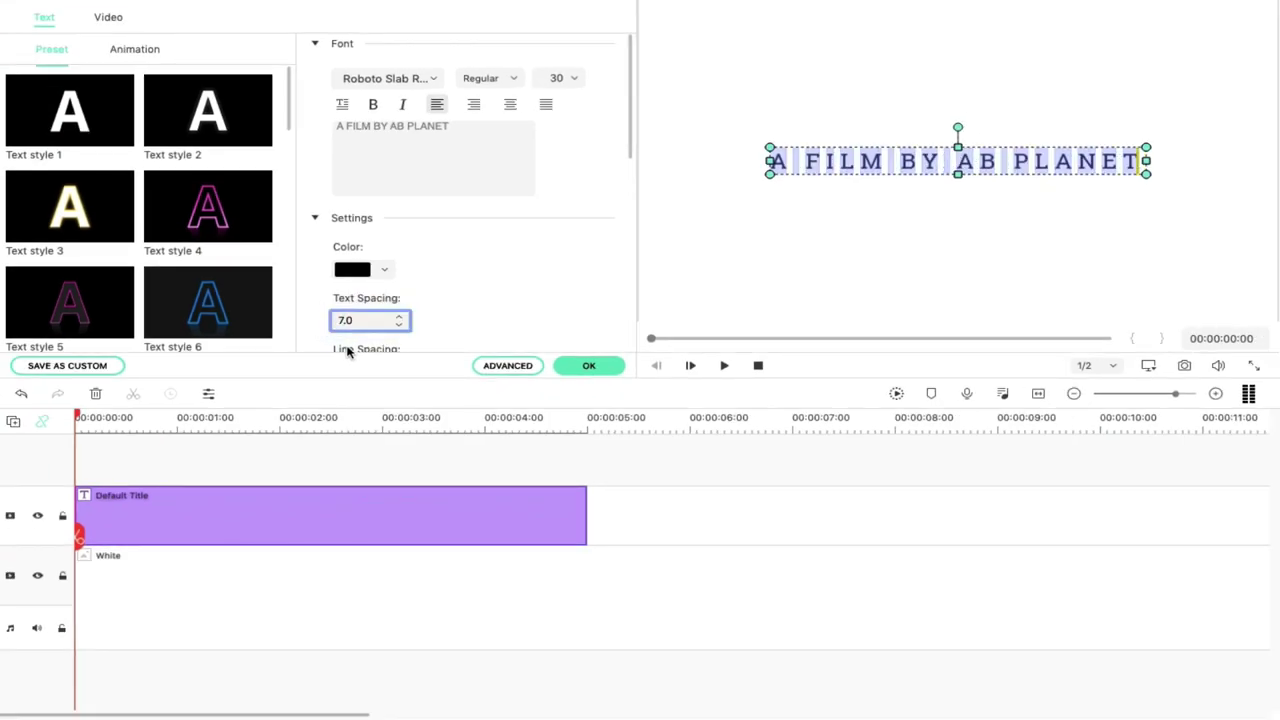
click(508, 366)
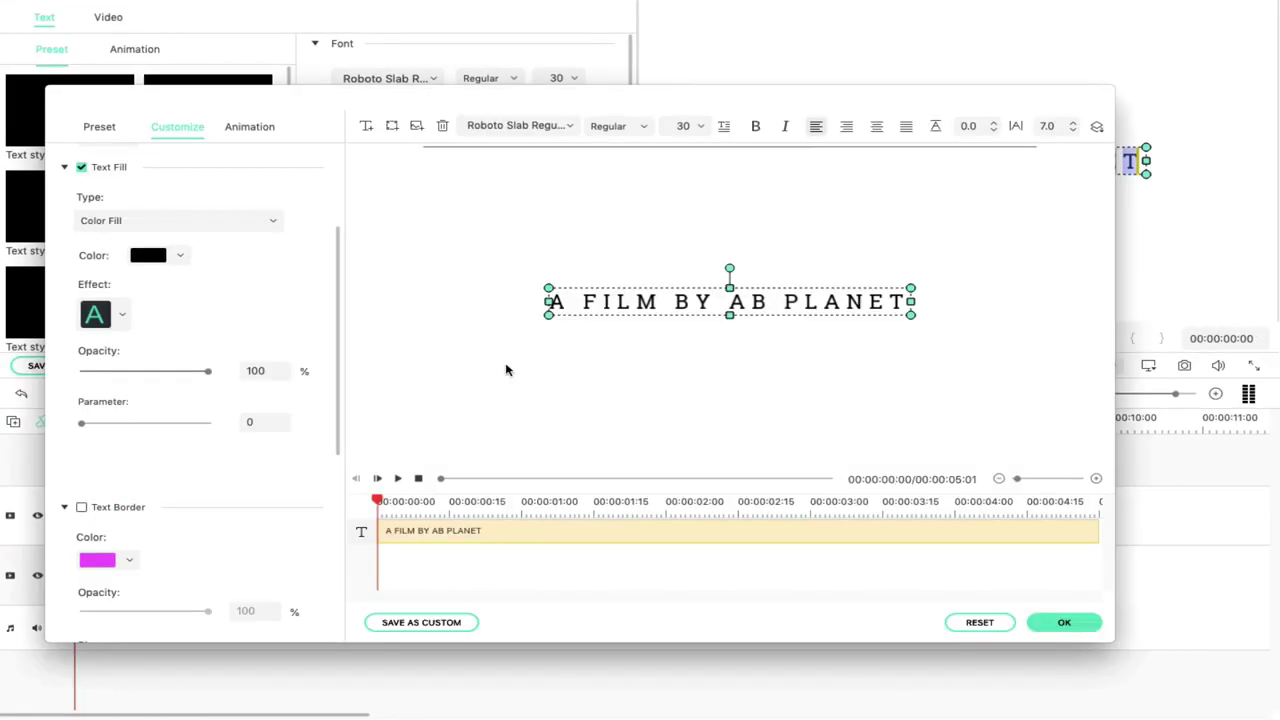
Apply the String Blur animation with its intro shortened to about 2 seconds, and confirm
click(240, 128)
click(130, 476)
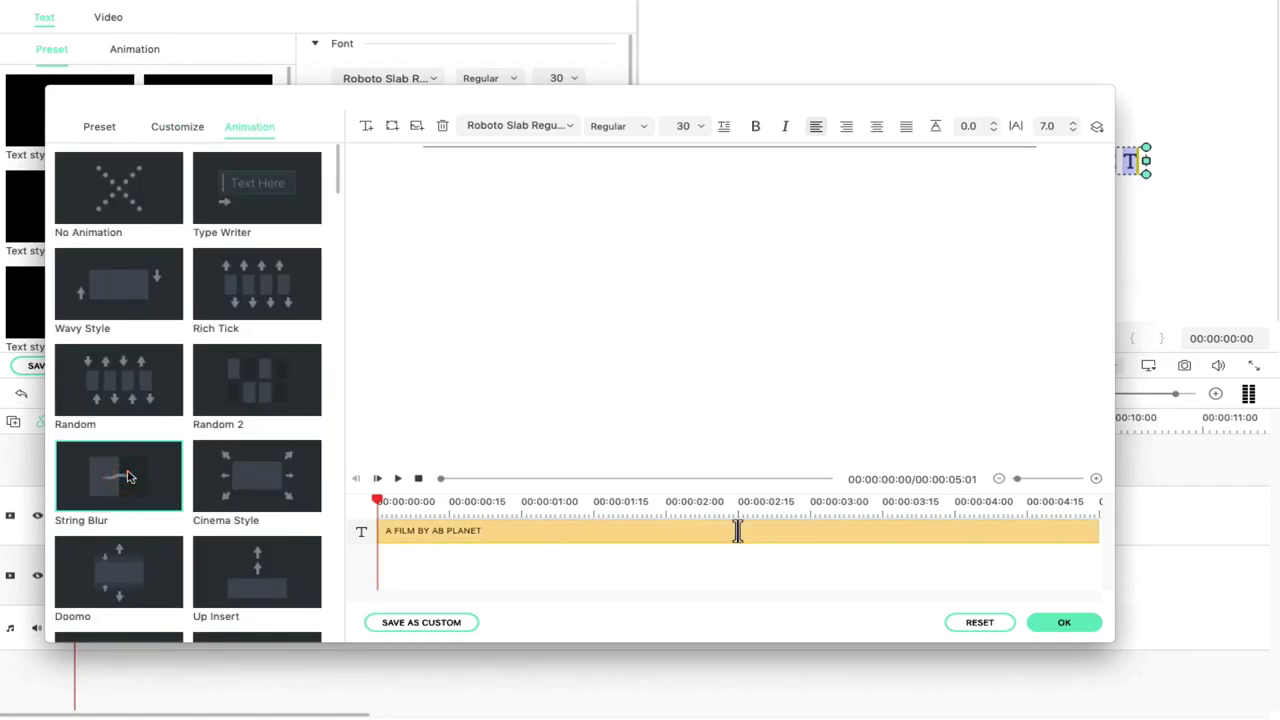
drag(737, 530, 1027, 534)
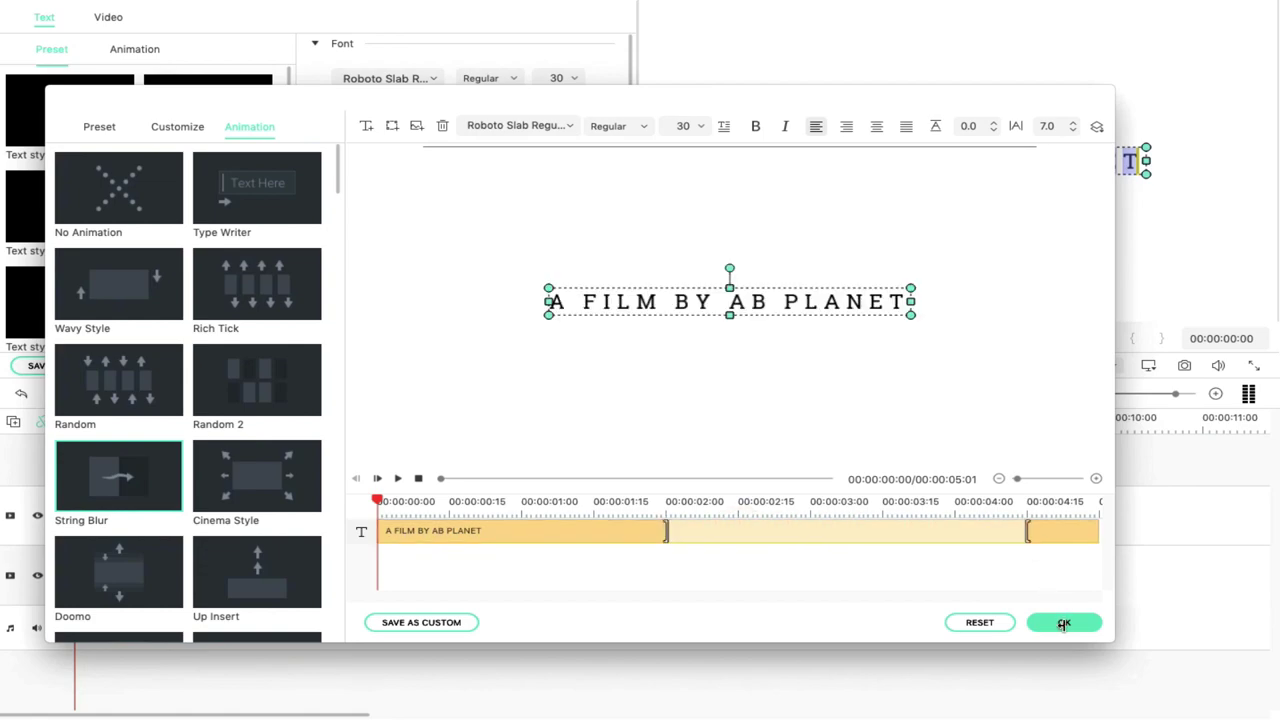
click(1063, 624)
Paste title copies at 5 s and 10 s, moving the 5 s copy onto a new track above
scroll(336, 505, right, 3)
click(336, 505)
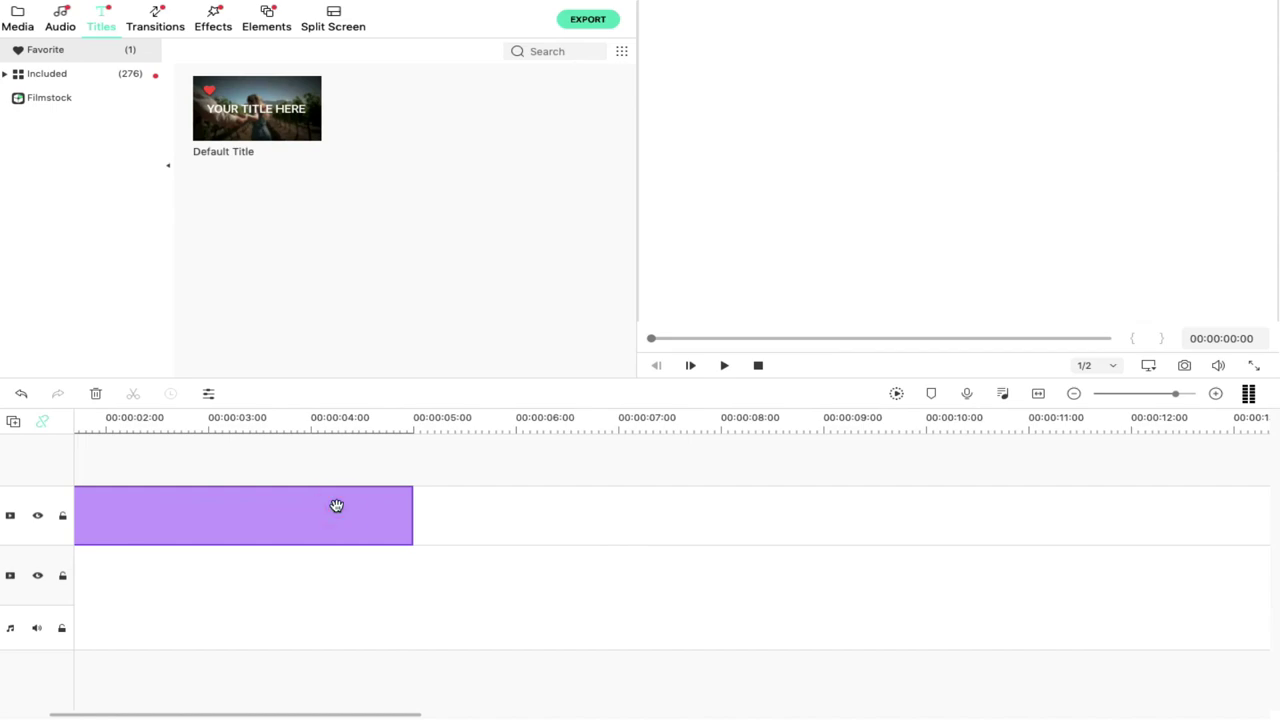
click(413, 424)
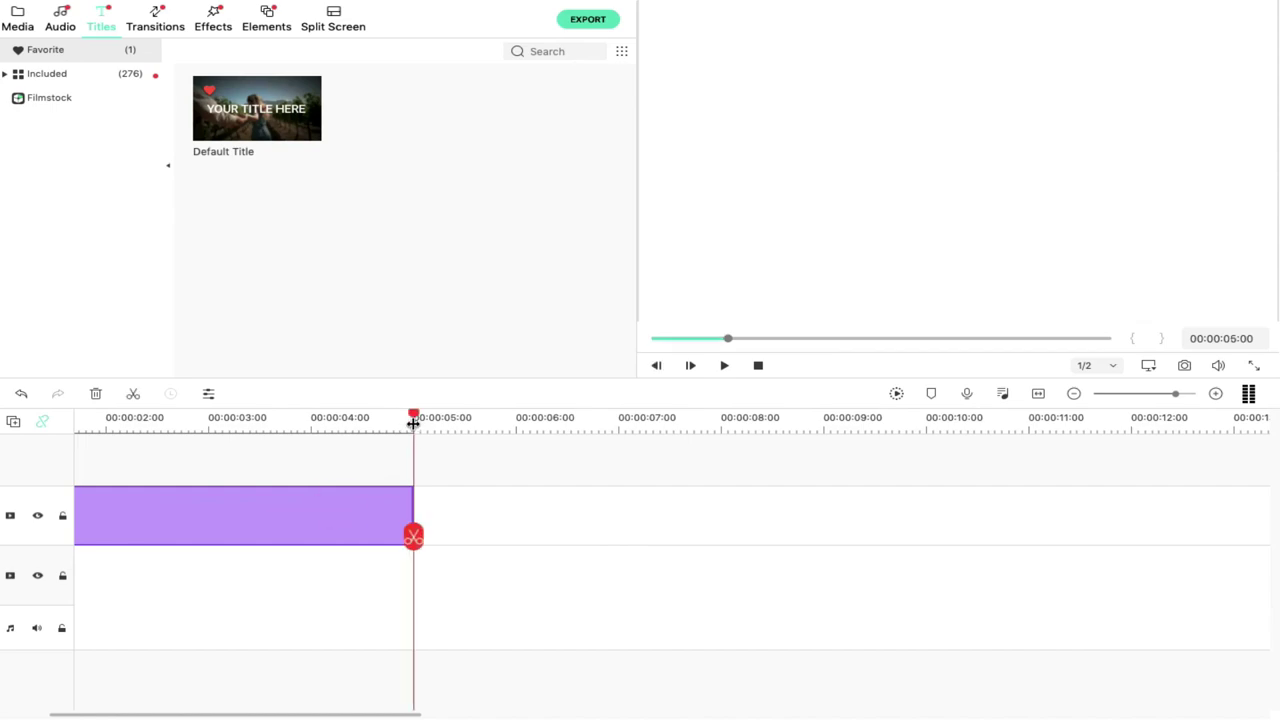
key(ctrl+v)
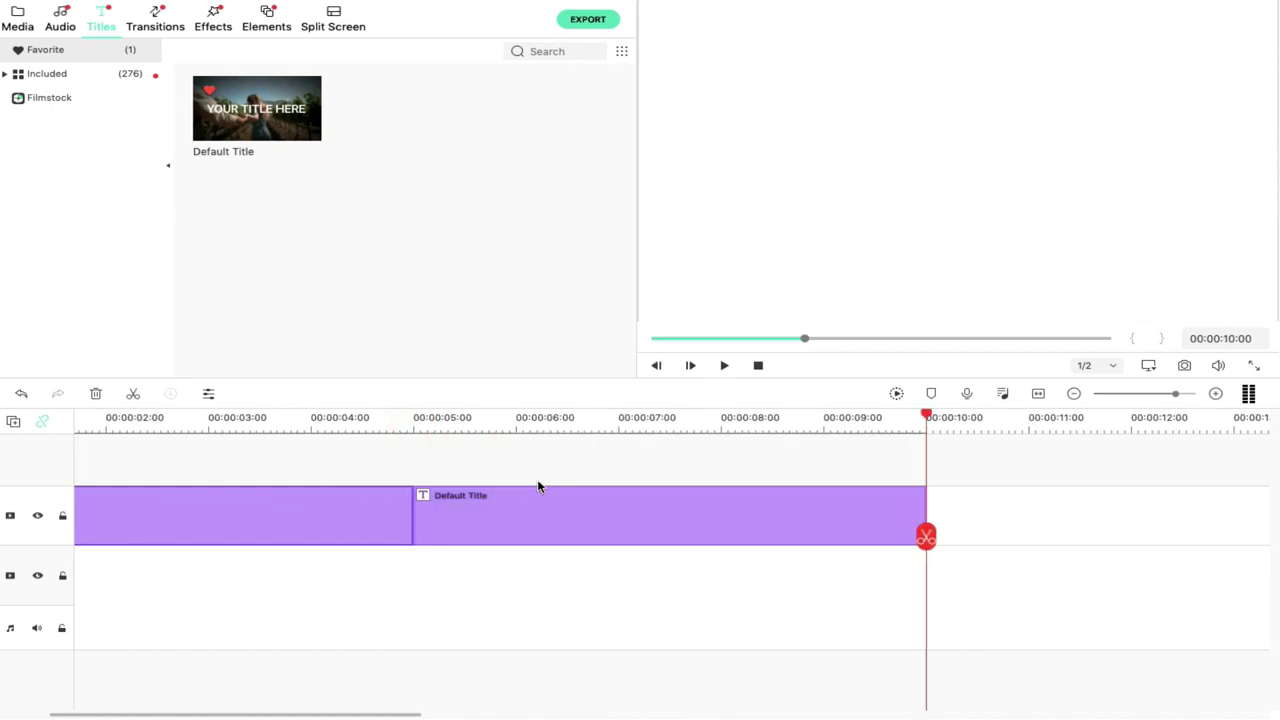
scroll(540, 503, right, 3)
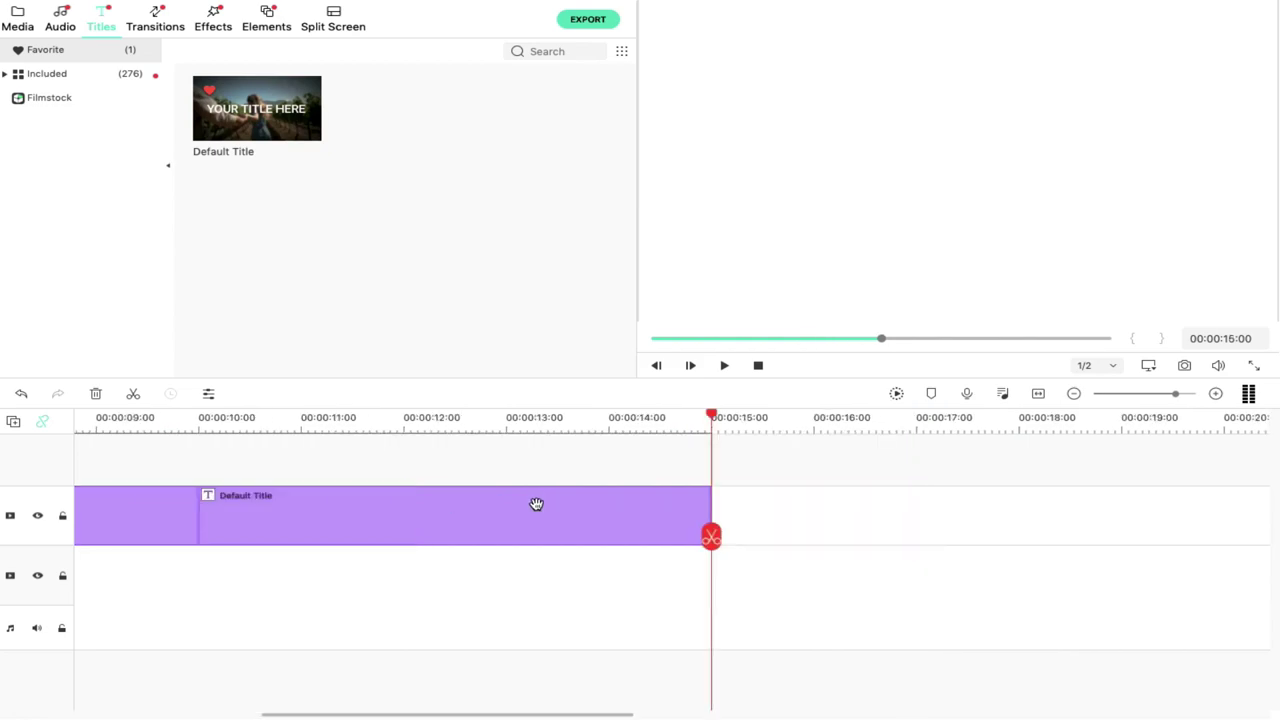
key(ctrl+v)
scroll(323, 509, left, 2)
drag(468, 520, 469, 463)
drag(985, 526, 483, 566)
Extend both the upper and lower title clips to end near 13 s
scroll(854, 503, right, 3)
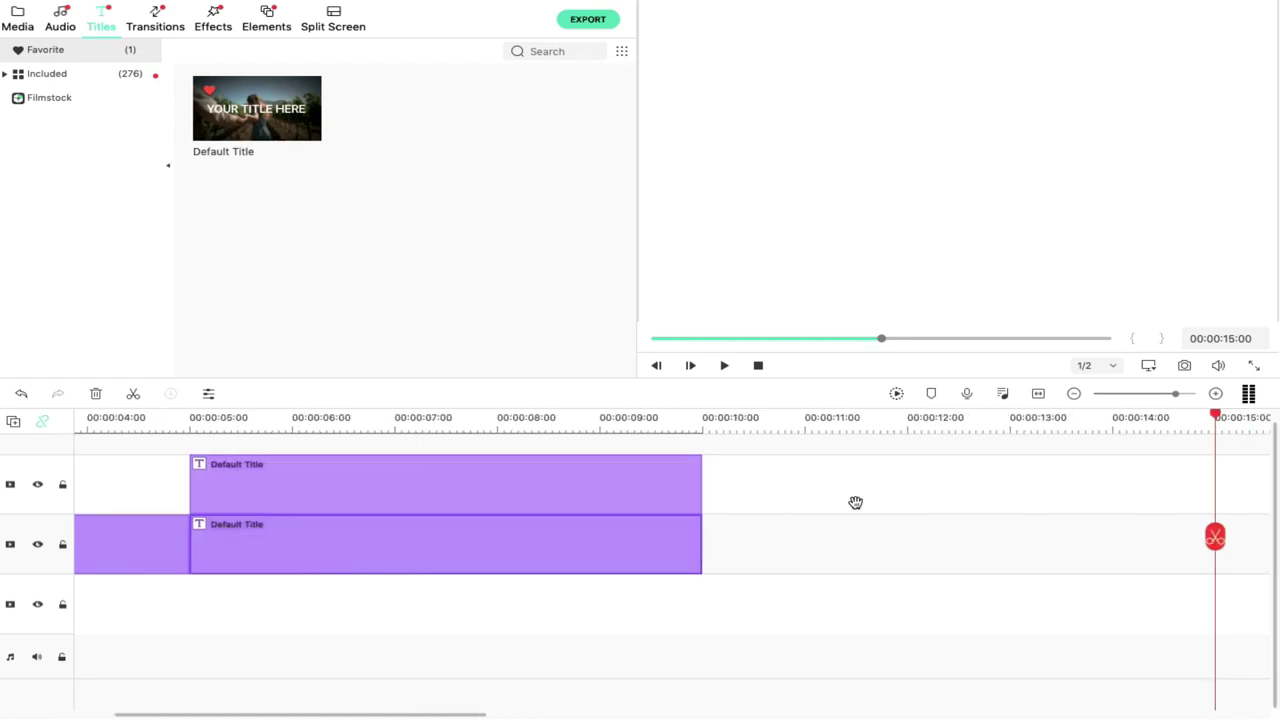
drag(672, 469, 976, 463)
click(672, 539)
drag(674, 537, 983, 527)
scroll(486, 483, left, 2)
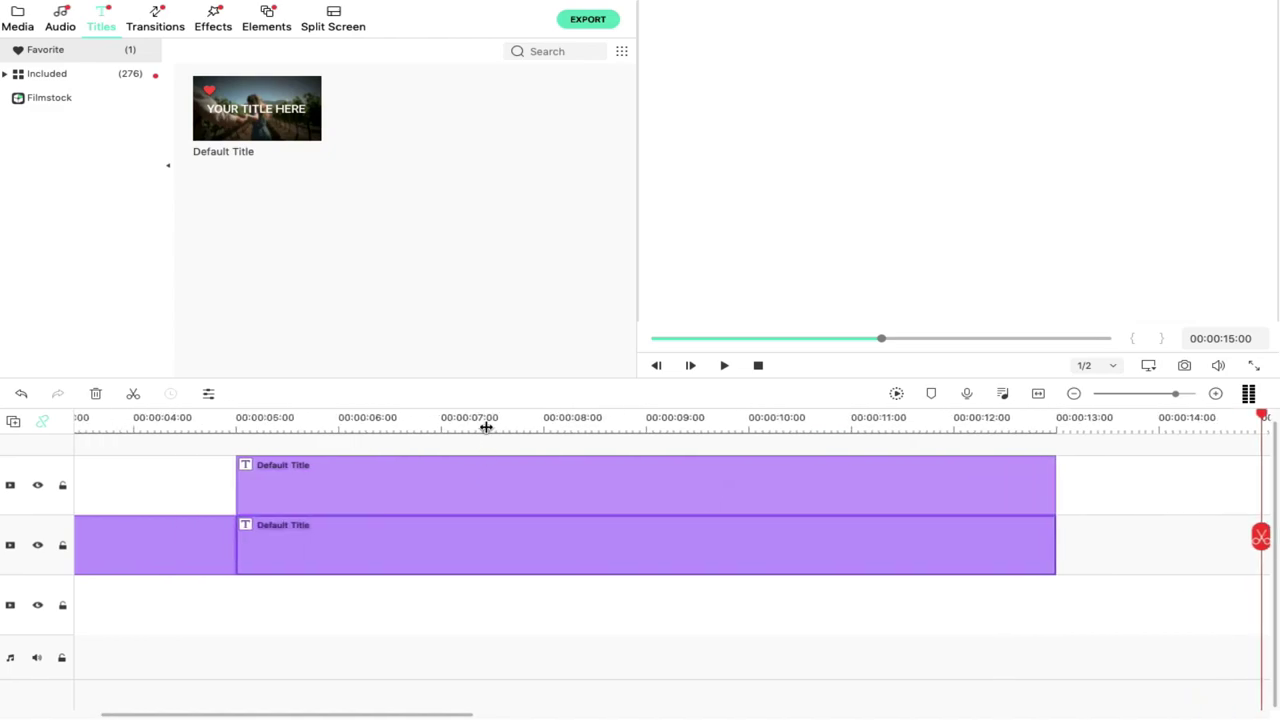
click(486, 427)
double_click(520, 471)
Retype the upper title as STARRING BY in Thin weight, spacing 5, size 16, at the top right
drag(897, 150, 990, 83)
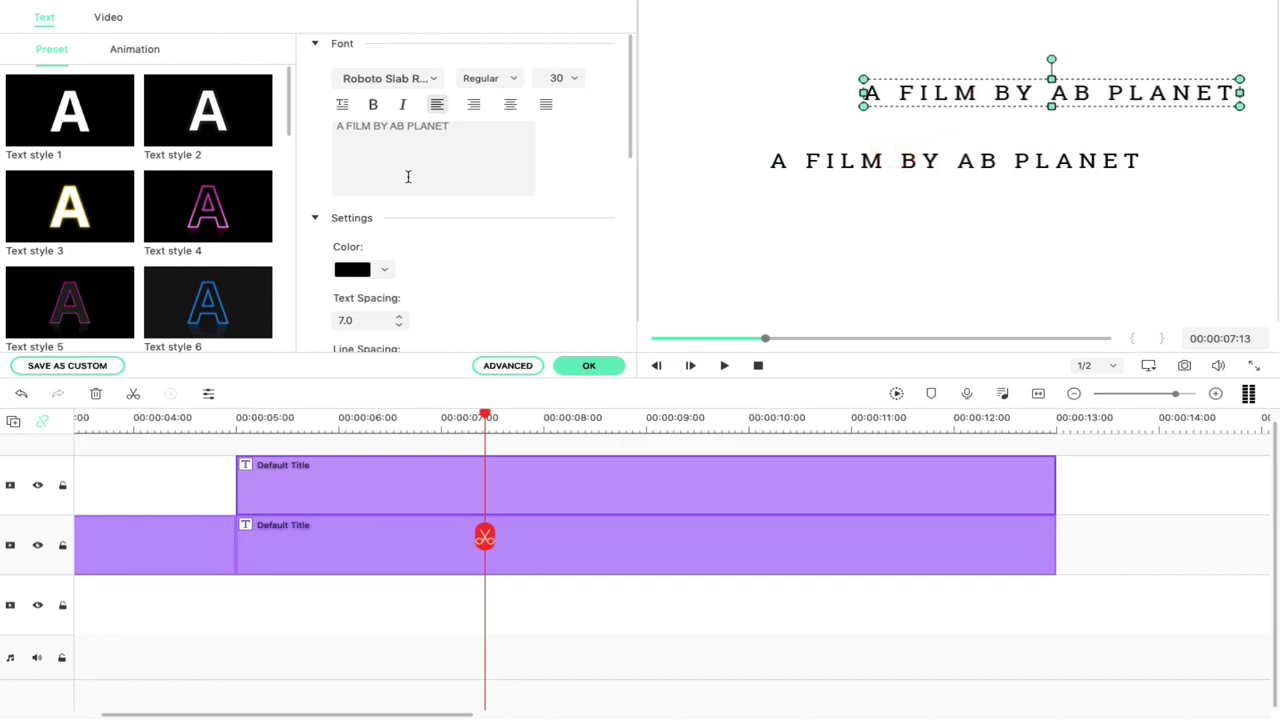
drag(461, 129, 333, 128)
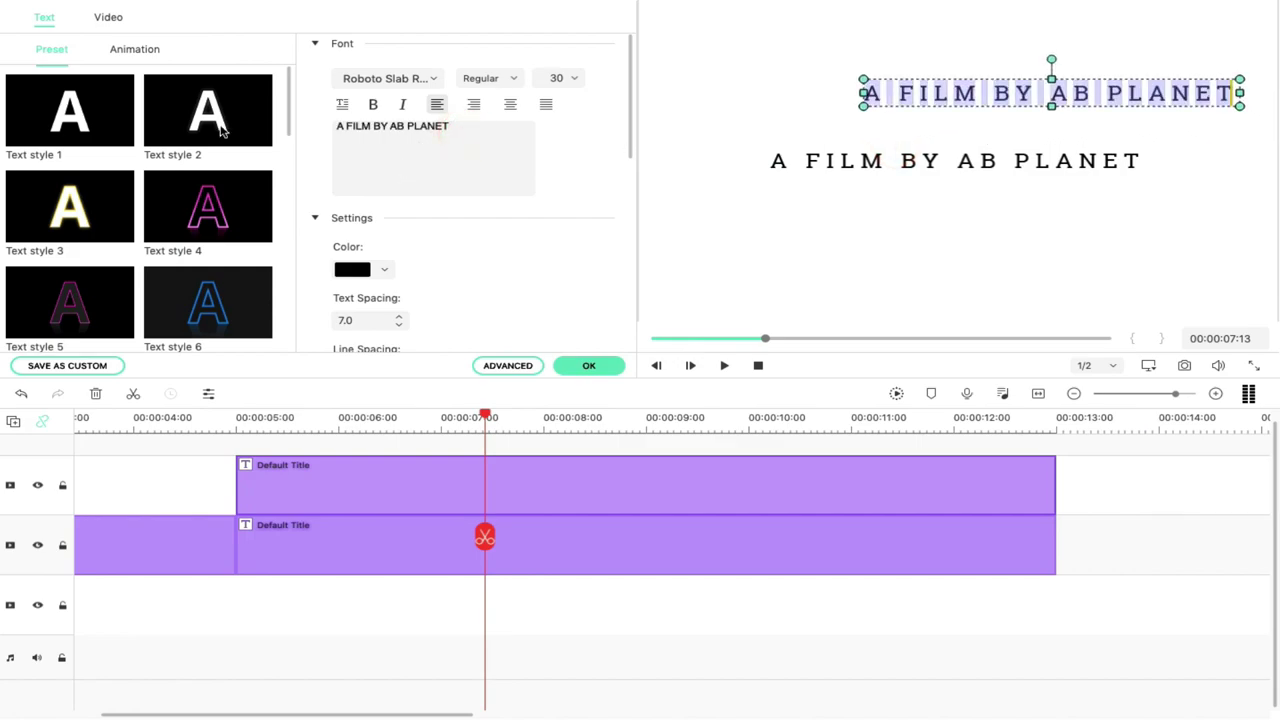
text(STARRING BY)
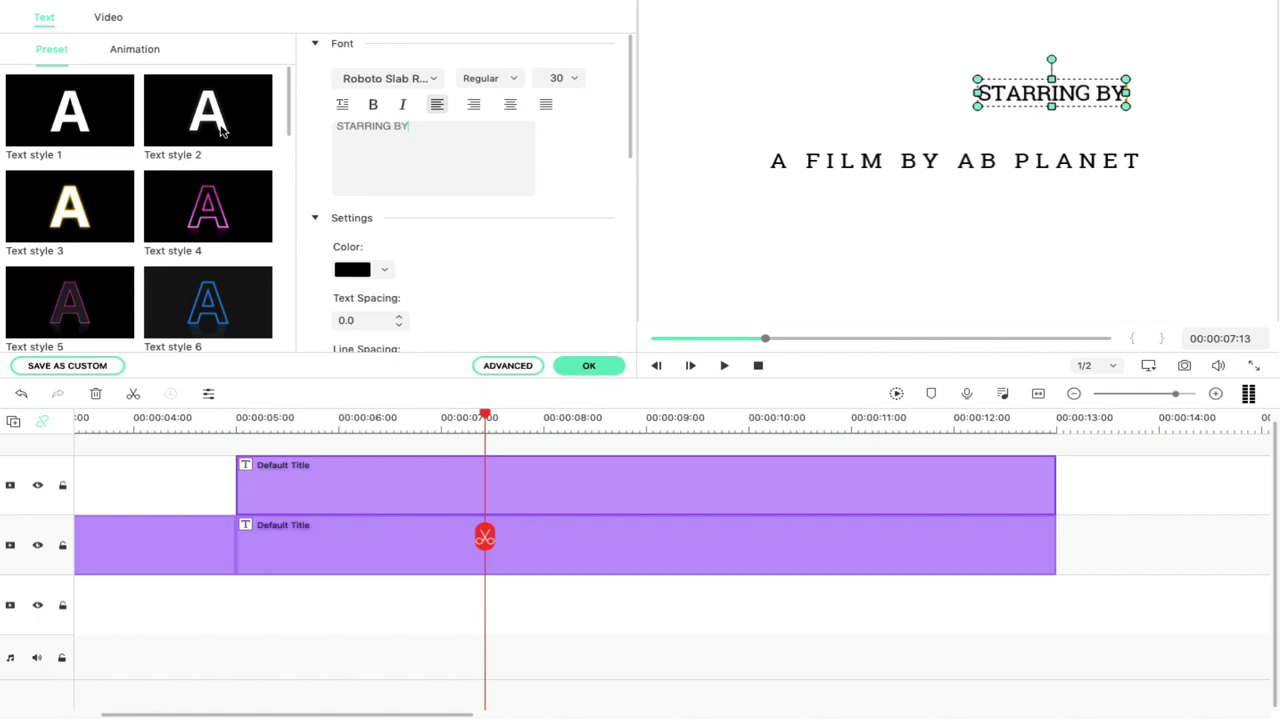
key(ctrl+a)
click(513, 83)
click(490, 90)
double_click(345, 320)
text(5)
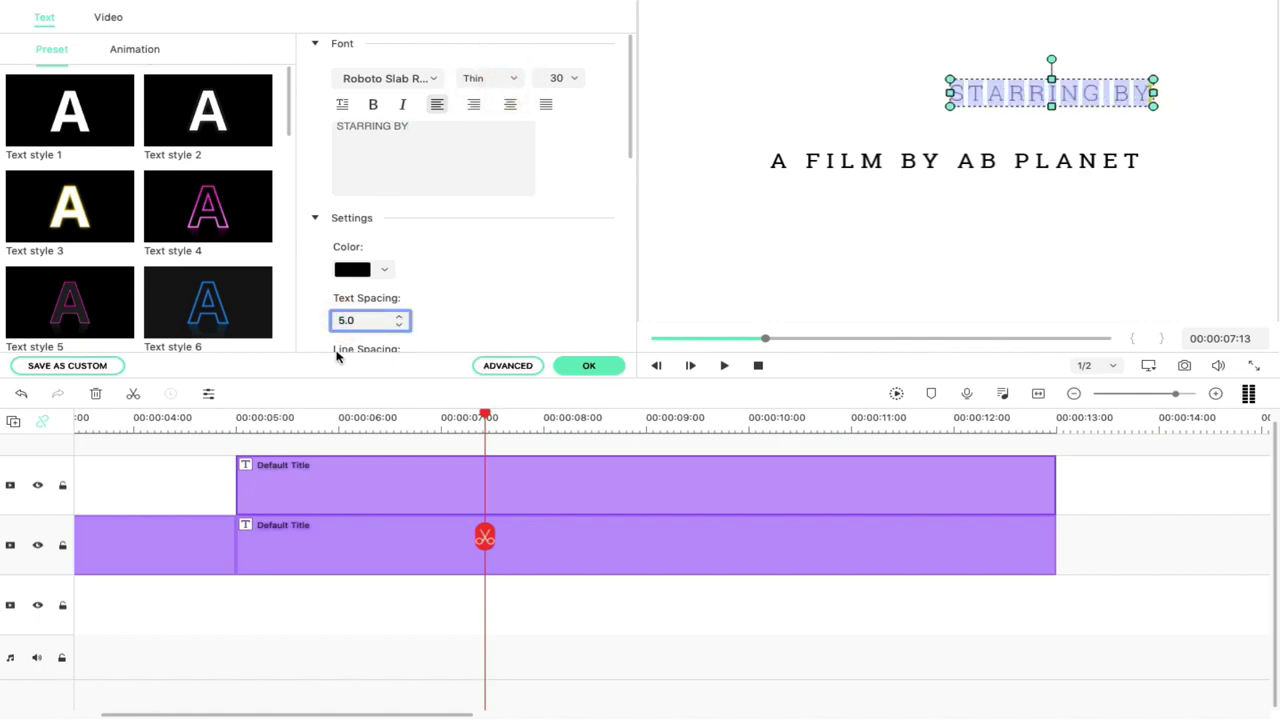
click(575, 86)
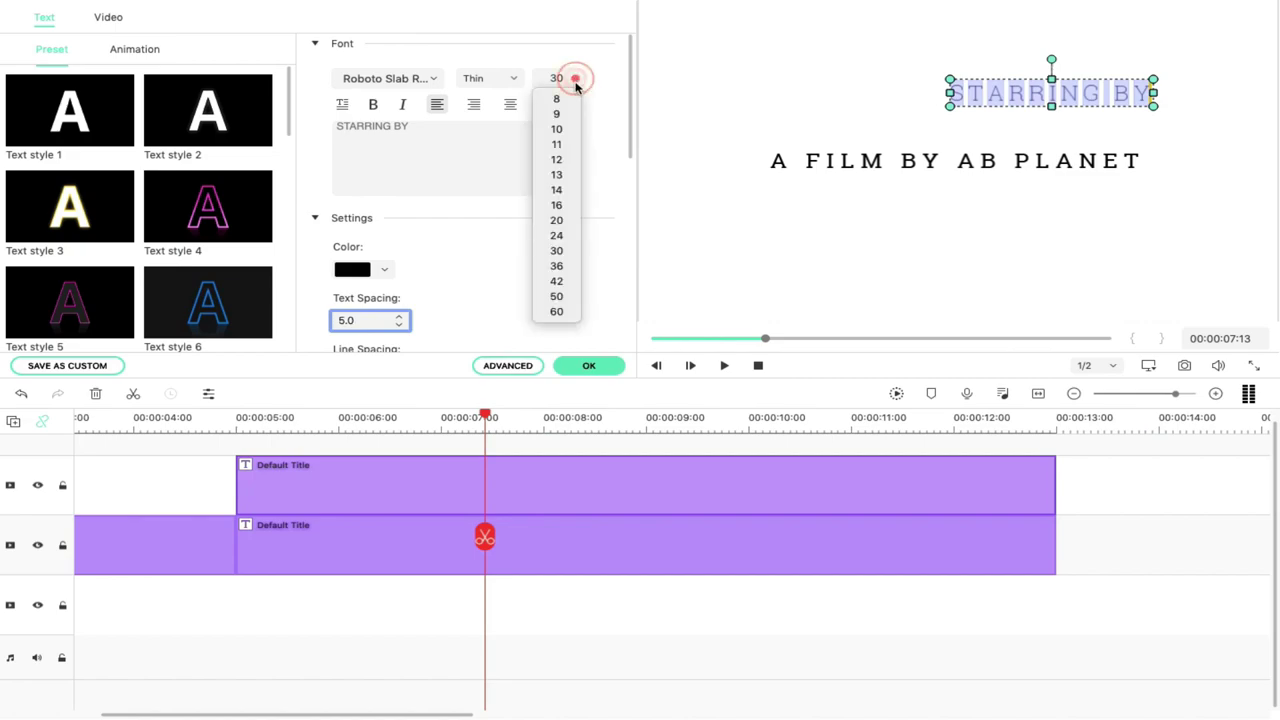
click(563, 203)
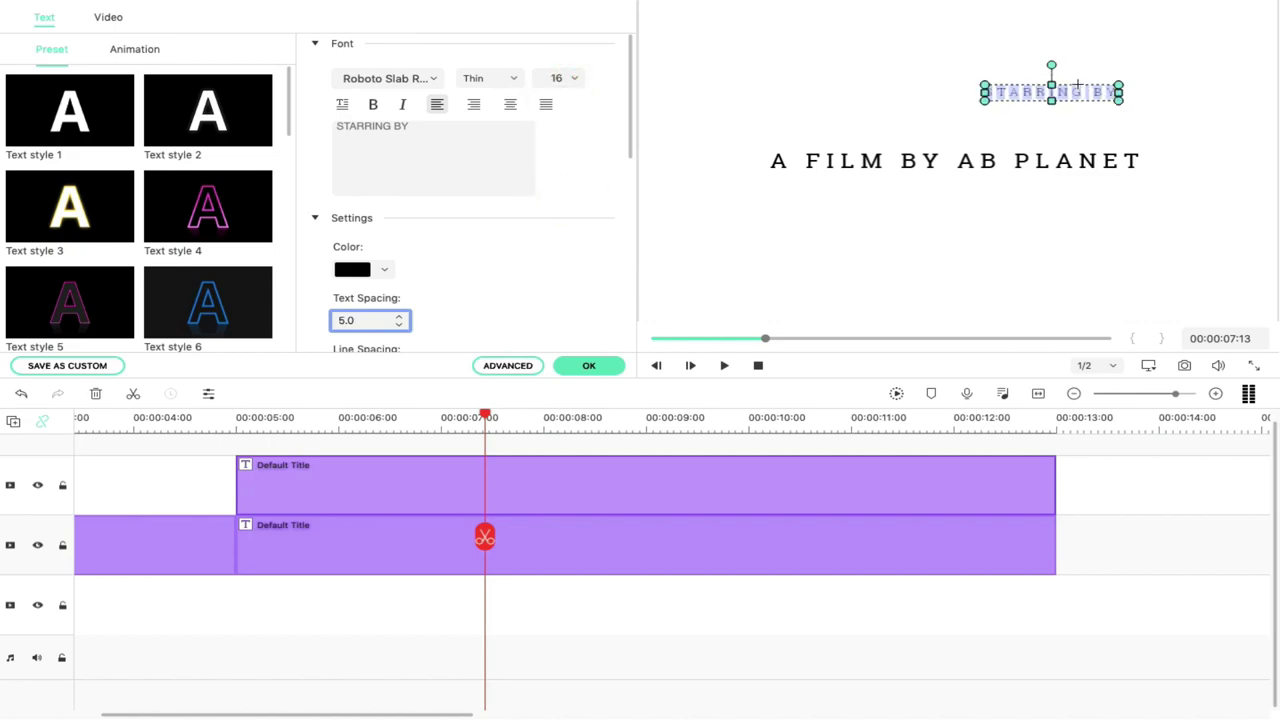
drag(1076, 85, 1193, 148)
Replace the lower title's text with the actor's name at size 24, placed beneath STARRING BY
click(569, 535)
click(463, 126)
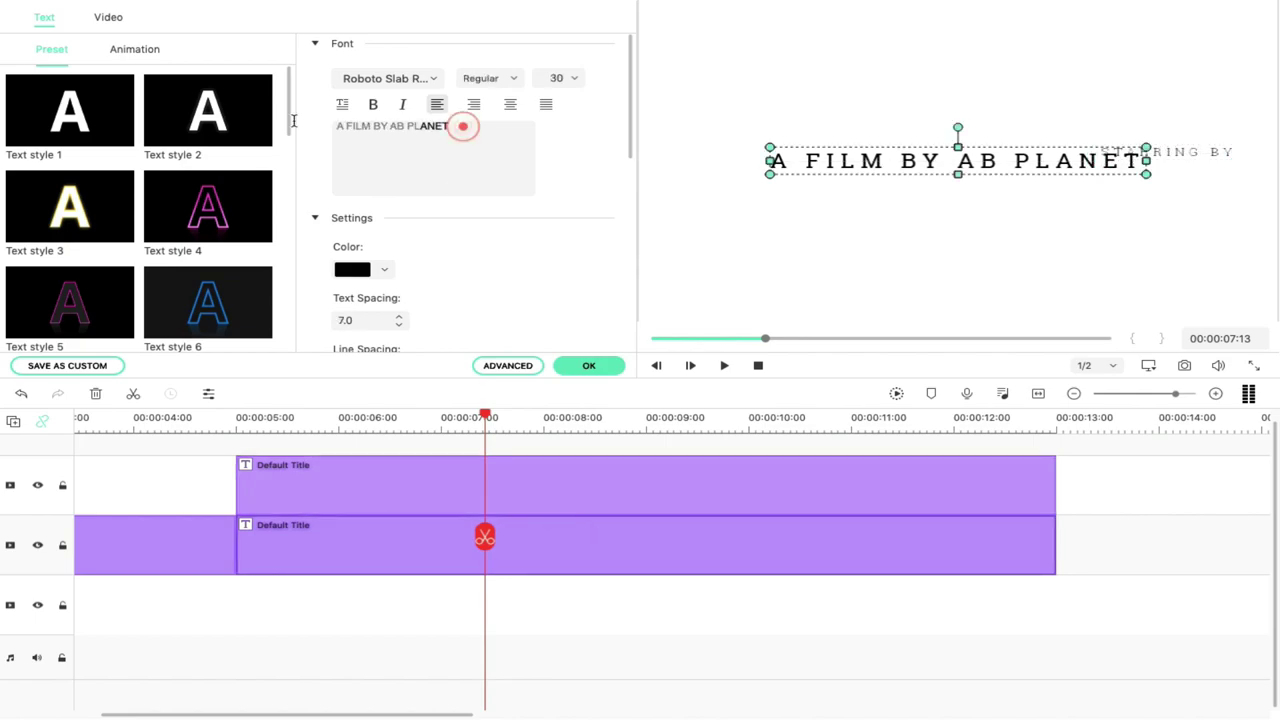
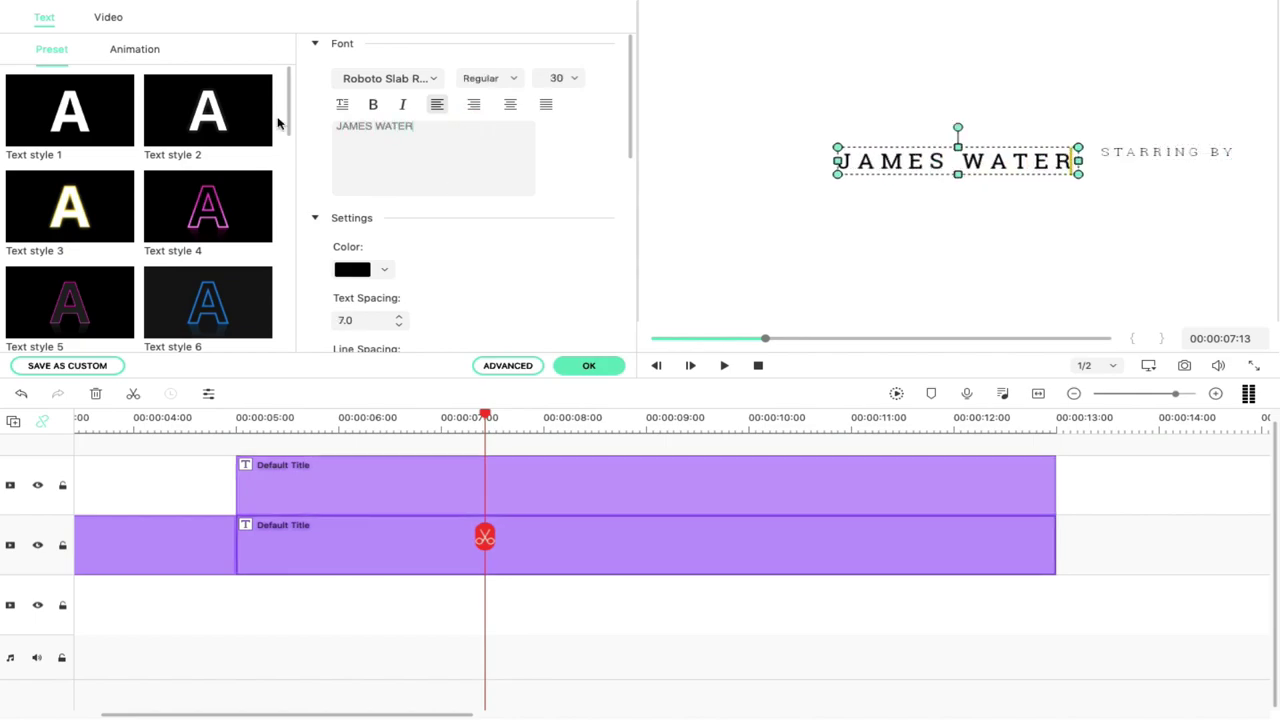
click(570, 79)
click(560, 237)
drag(945, 145, 1108, 163)
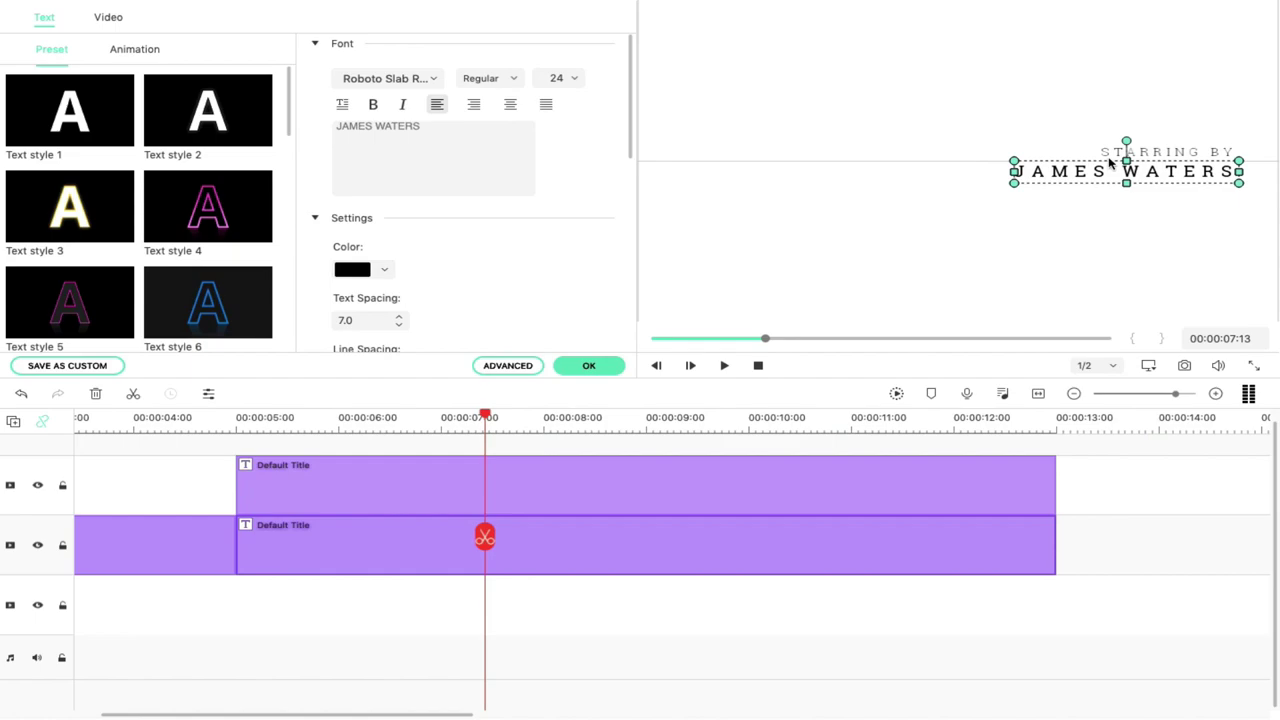
click(1114, 220)
Trim the lower title clip so it starts at 00:00:05:21
click(545, 540)
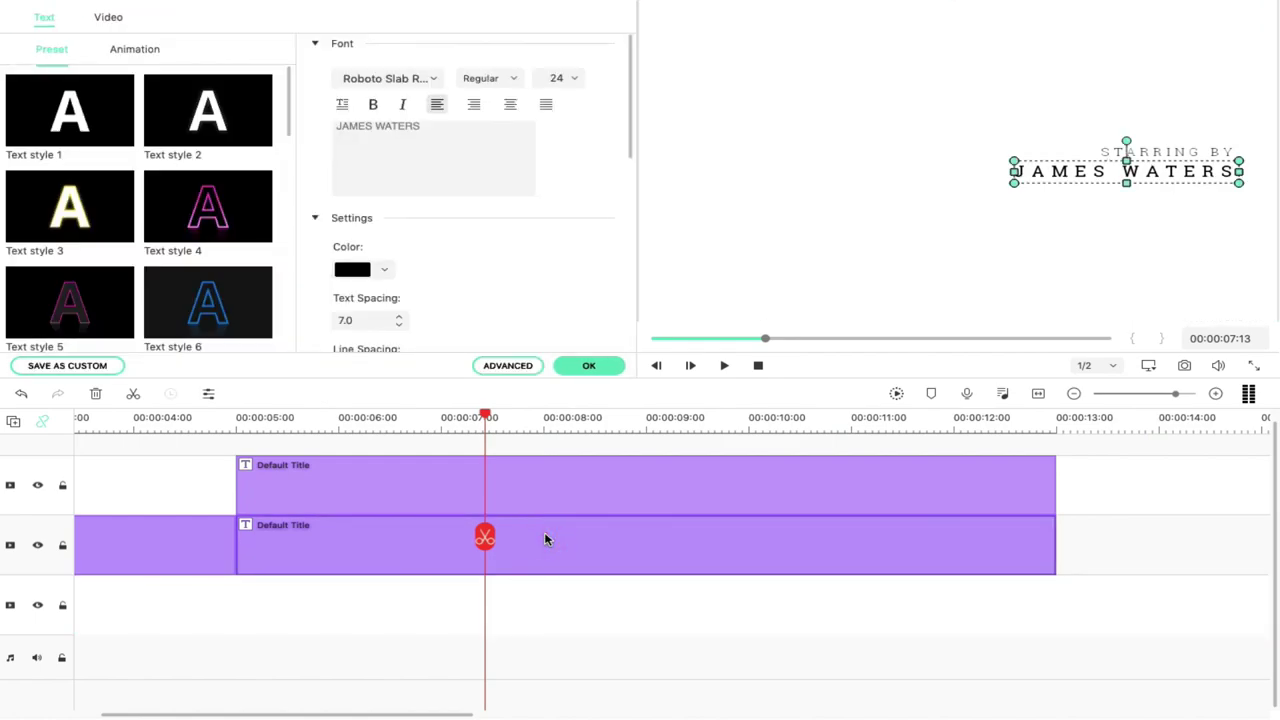
drag(250, 545, 309, 543)
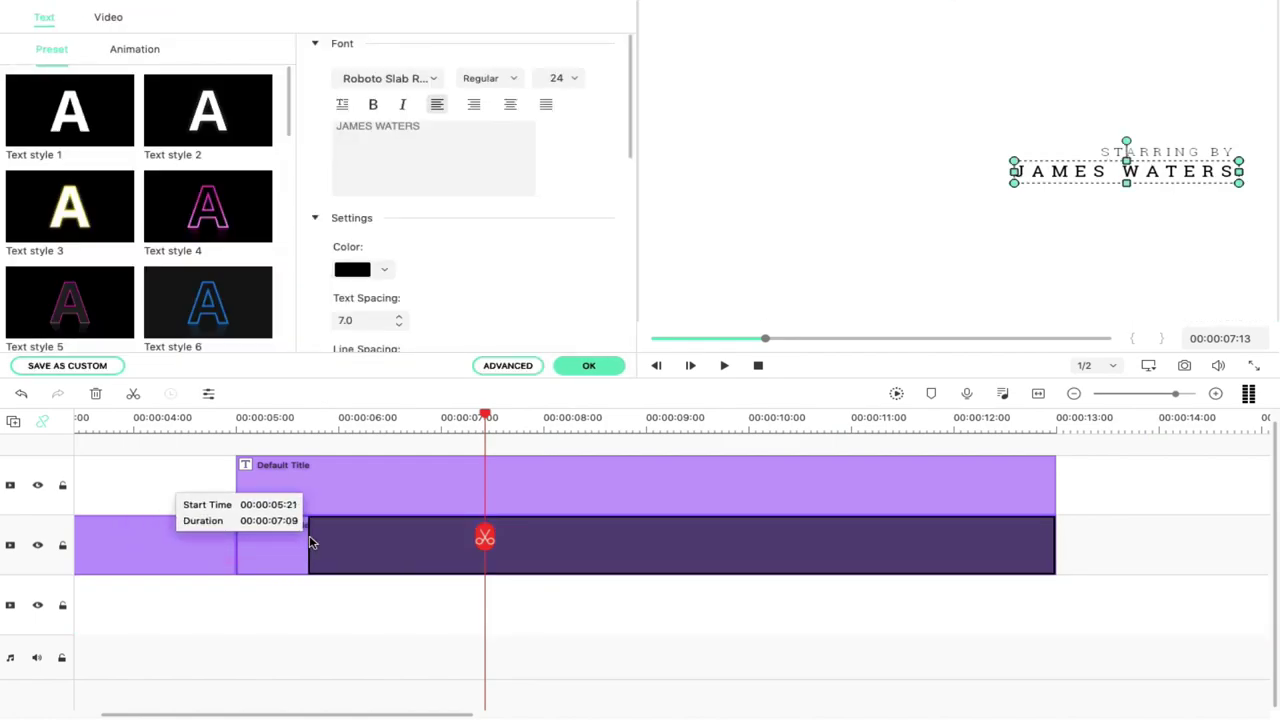
scroll(631, 557, right, 4)
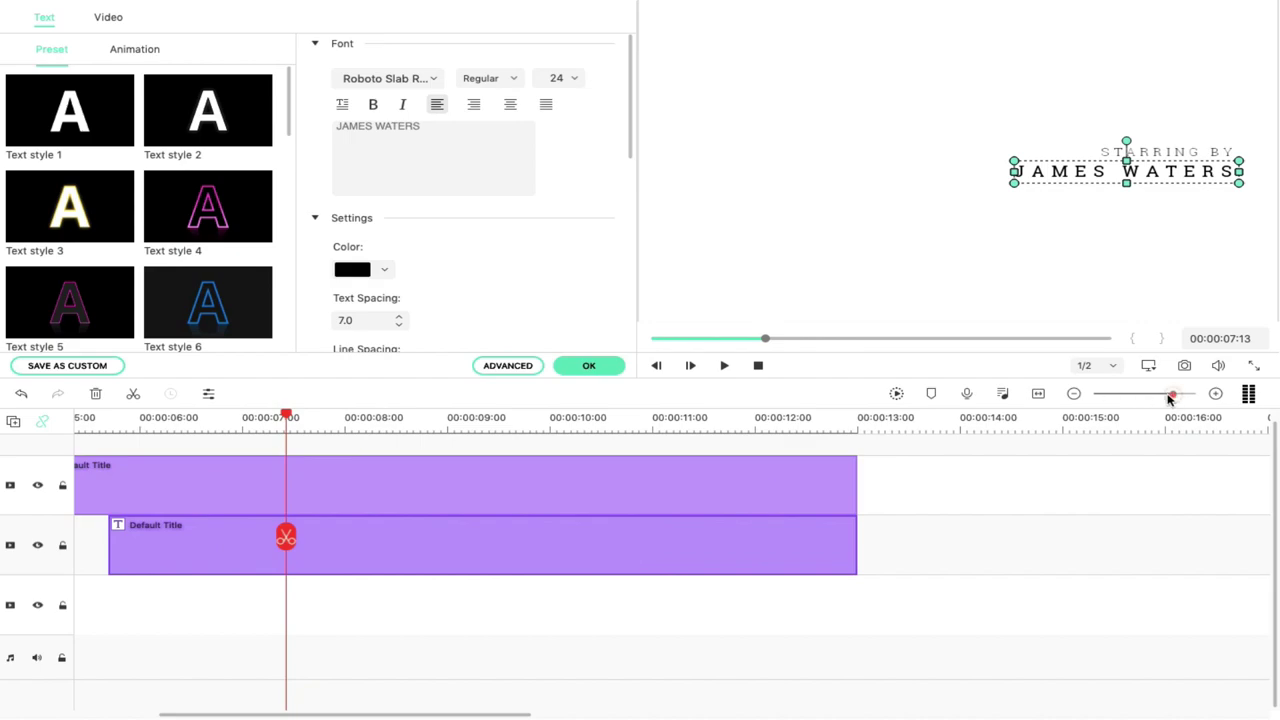
drag(1172, 397, 1160, 394)
click(588, 467)
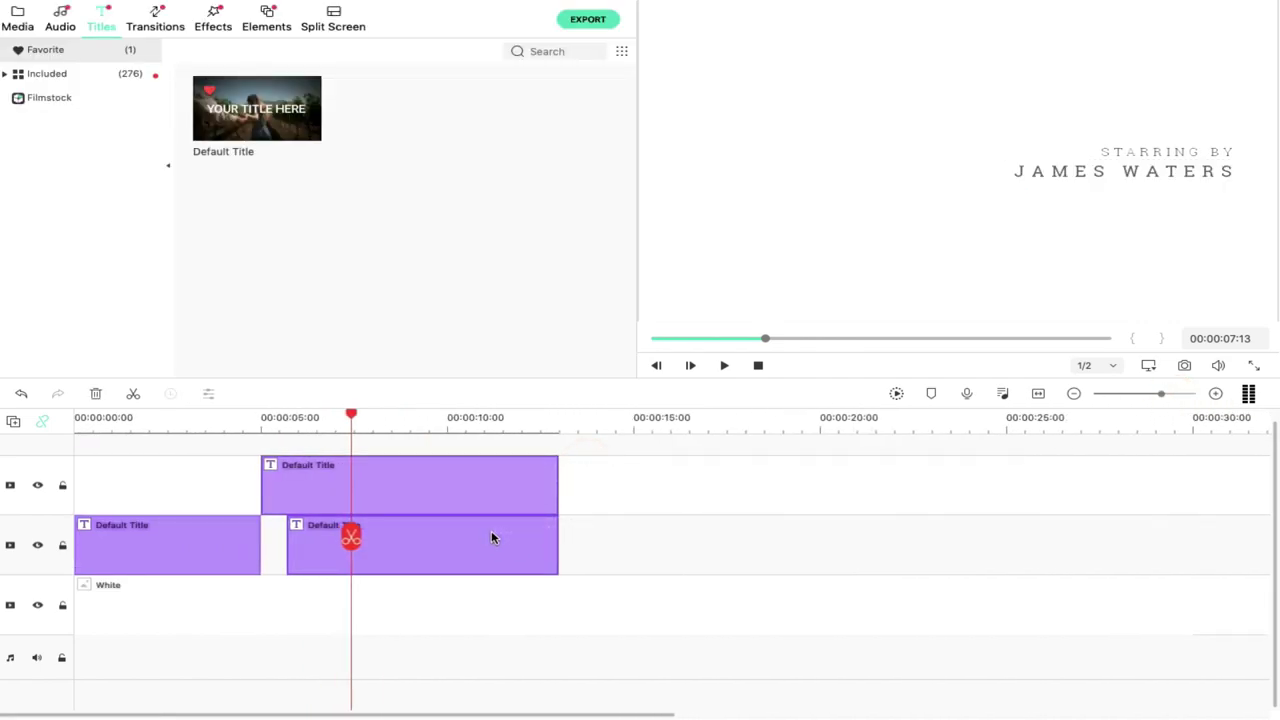
Paste both titles at 13 s and retype them as DIRECTED BY and the director's name
click(559, 426)
key(ctrl+v)
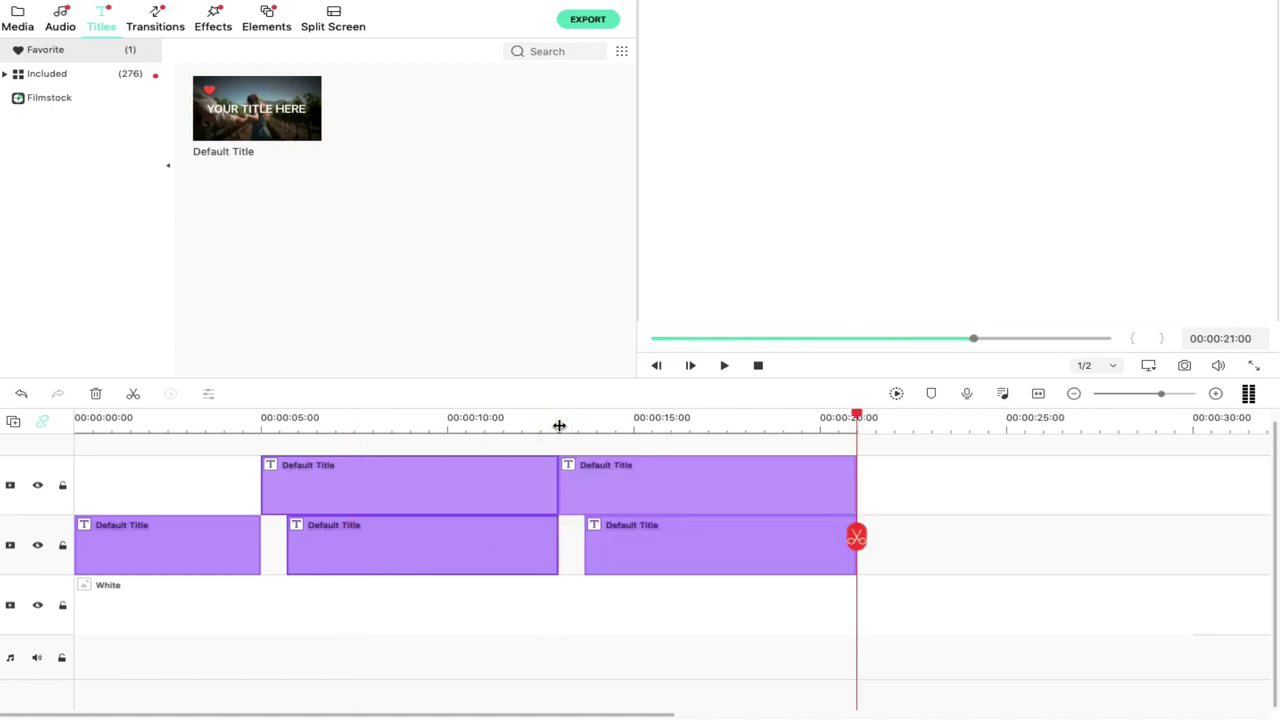
click(695, 492)
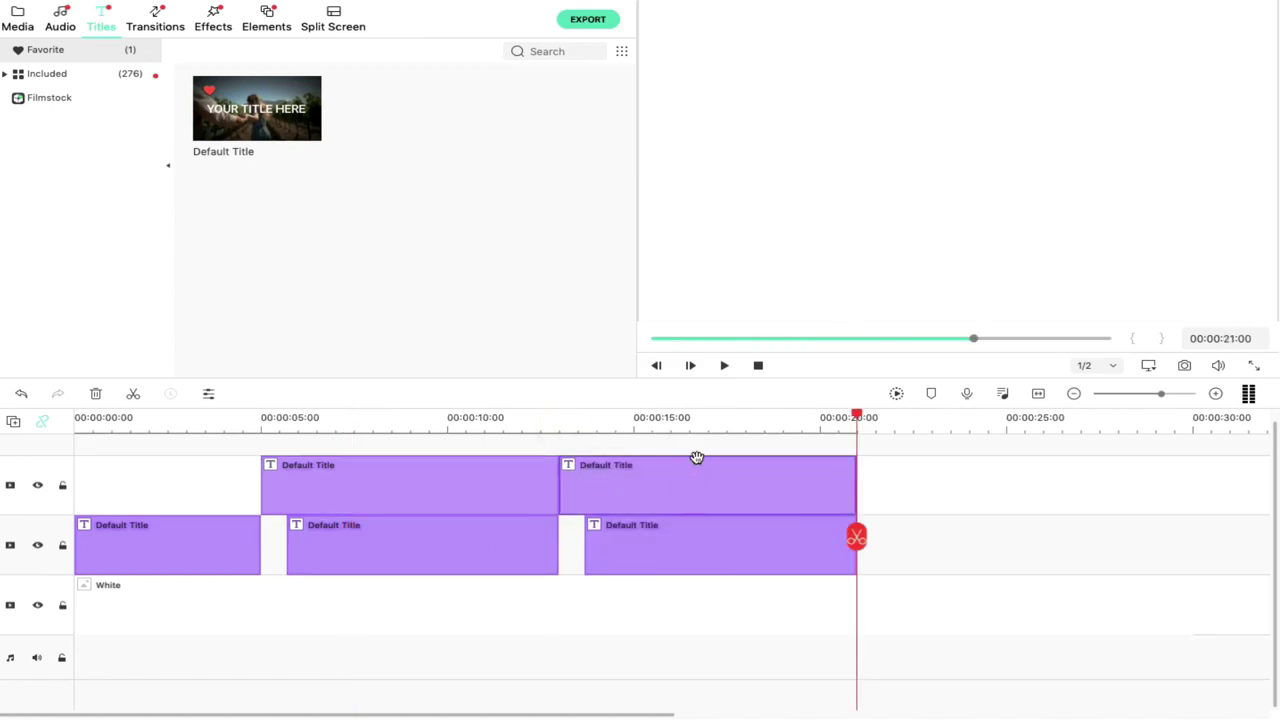
click(704, 427)
double_click(706, 490)
text(DI)
click(750, 540)
drag(1128, 160, 1200, 78)
key(ctrl+a)
text(ABHI)
click(871, 543)
Paste another title pair reading PRODUCED BY and AB PLANET, placed at the top right
key(ctrl+v)
double_click(960, 480)
key(ctrl+a)
text(PRODUCED BY)
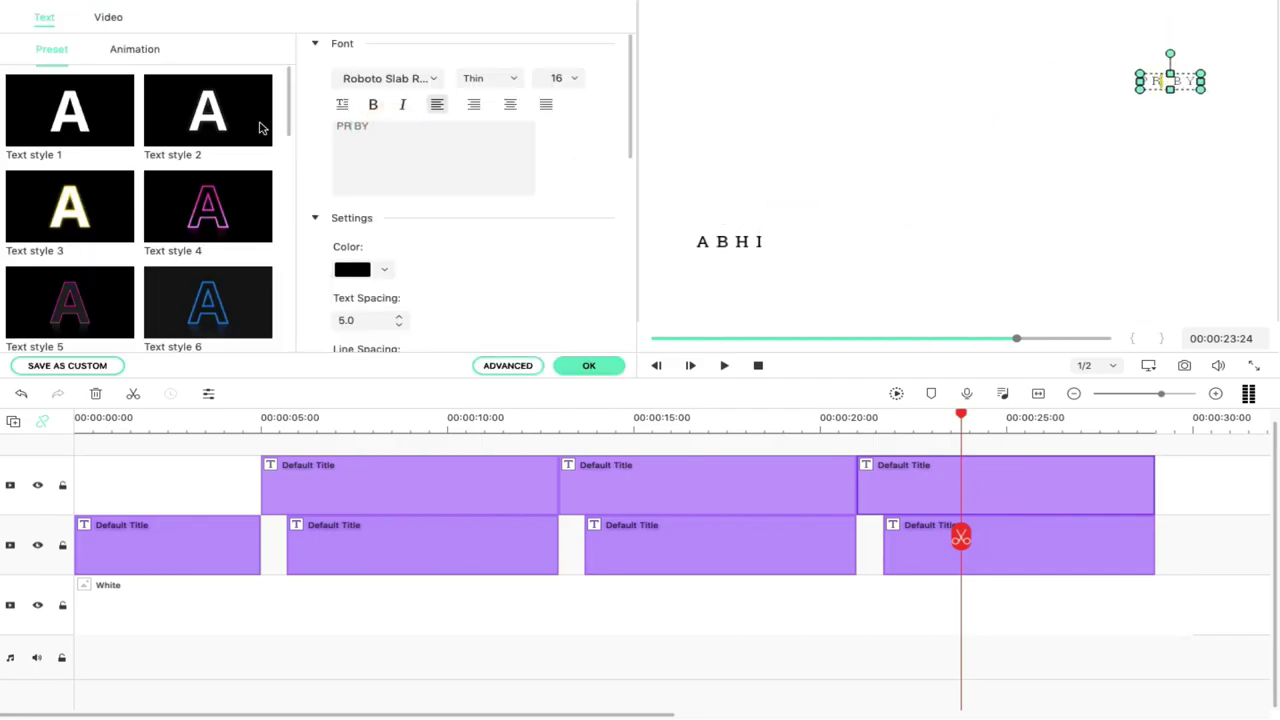
click(1019, 551)
key(ctrl+a)
text(AB PLANET)
drag(733, 242, 1158, 98)
click(1186, 150)
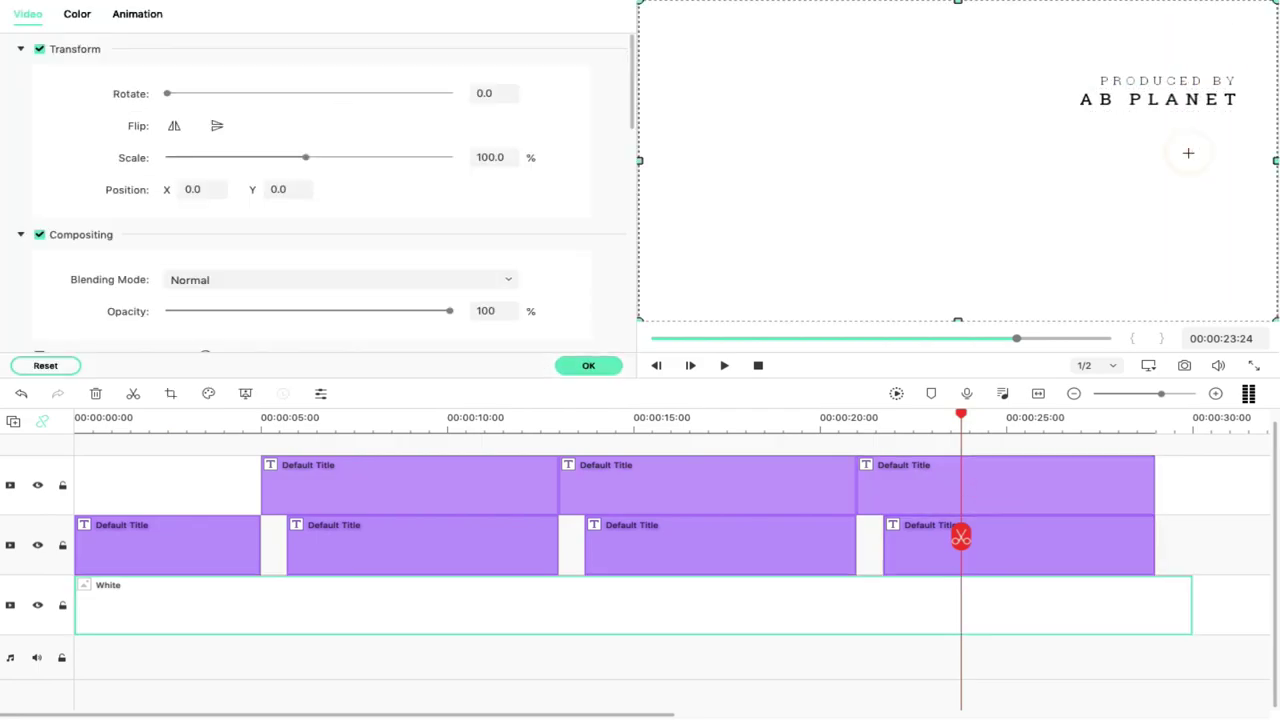
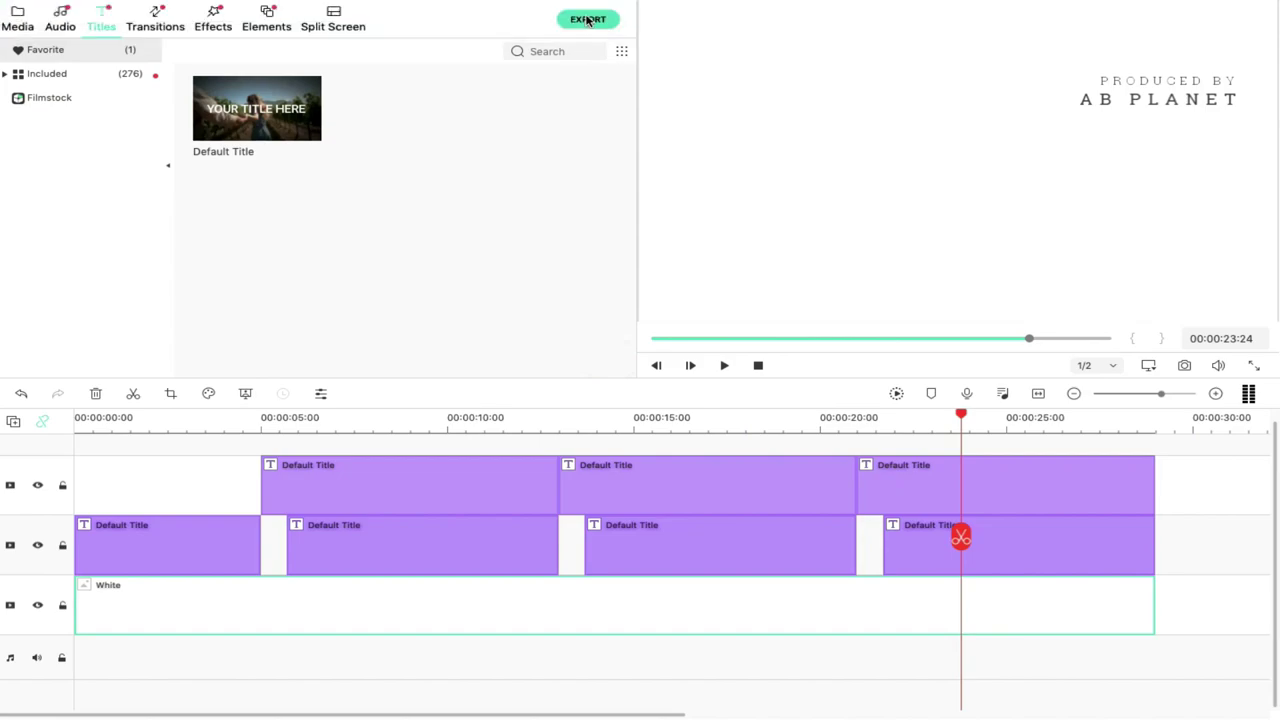
Export the titles as TEXT.mov into the Wipe New Tutorial folder
text(TEXT)
click(820, 262)
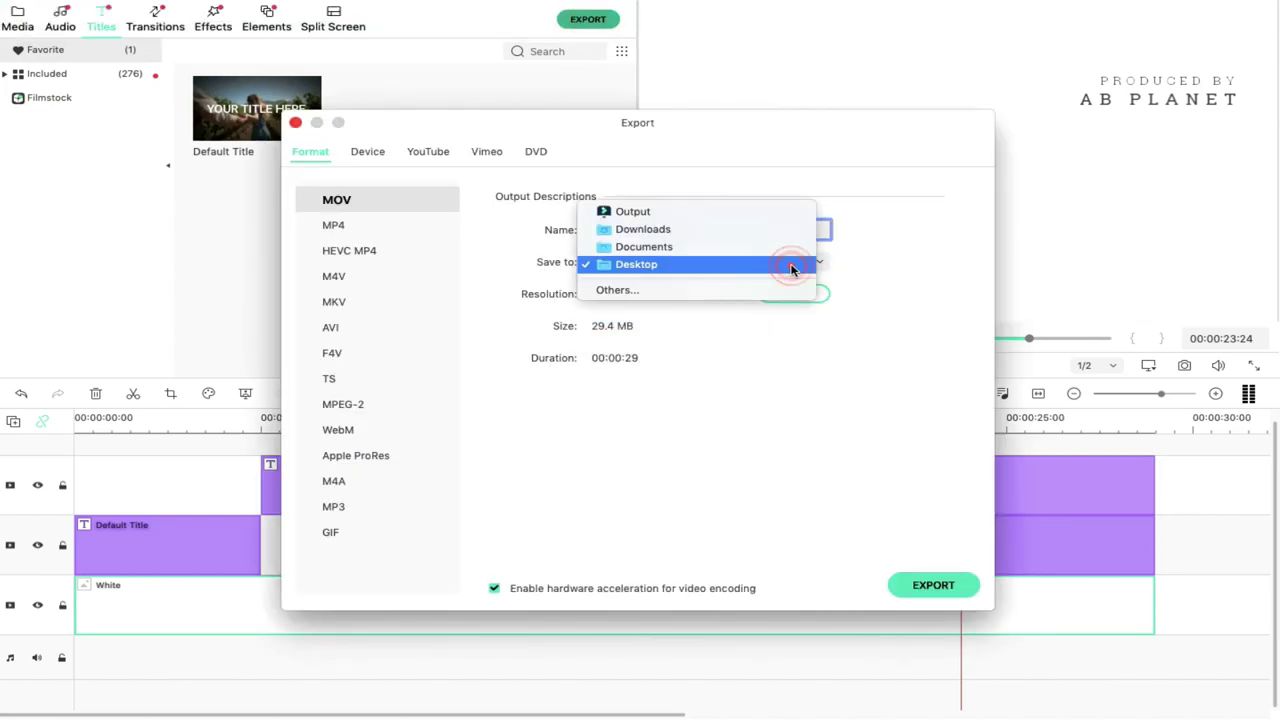
click(620, 290)
double_click(594, 190)
click(922, 470)
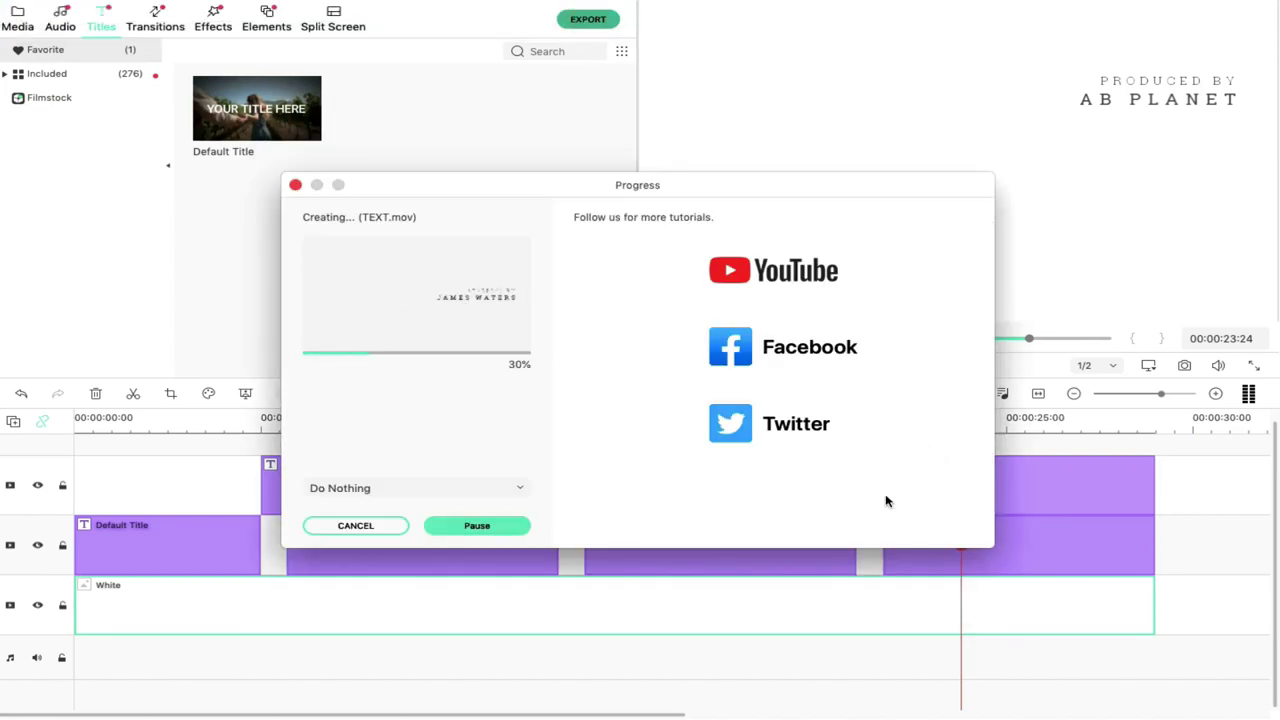
click(785, 268)
Delete every clip from the timeline, leaving it empty
key(ctrl+a)
key(Delete)
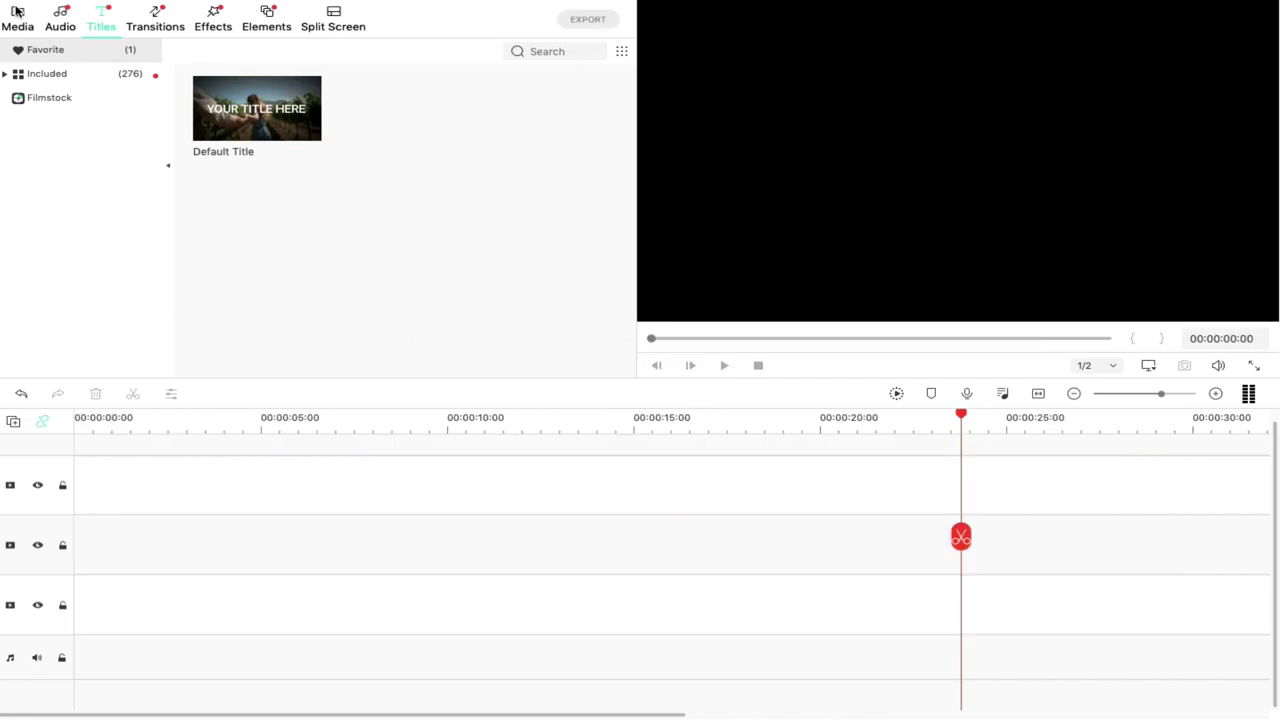
click(16, 12)
Import TEXT.mov into project media and place the Wipe Effect clip on the second video track
click(64, 51)
click(64, 51)
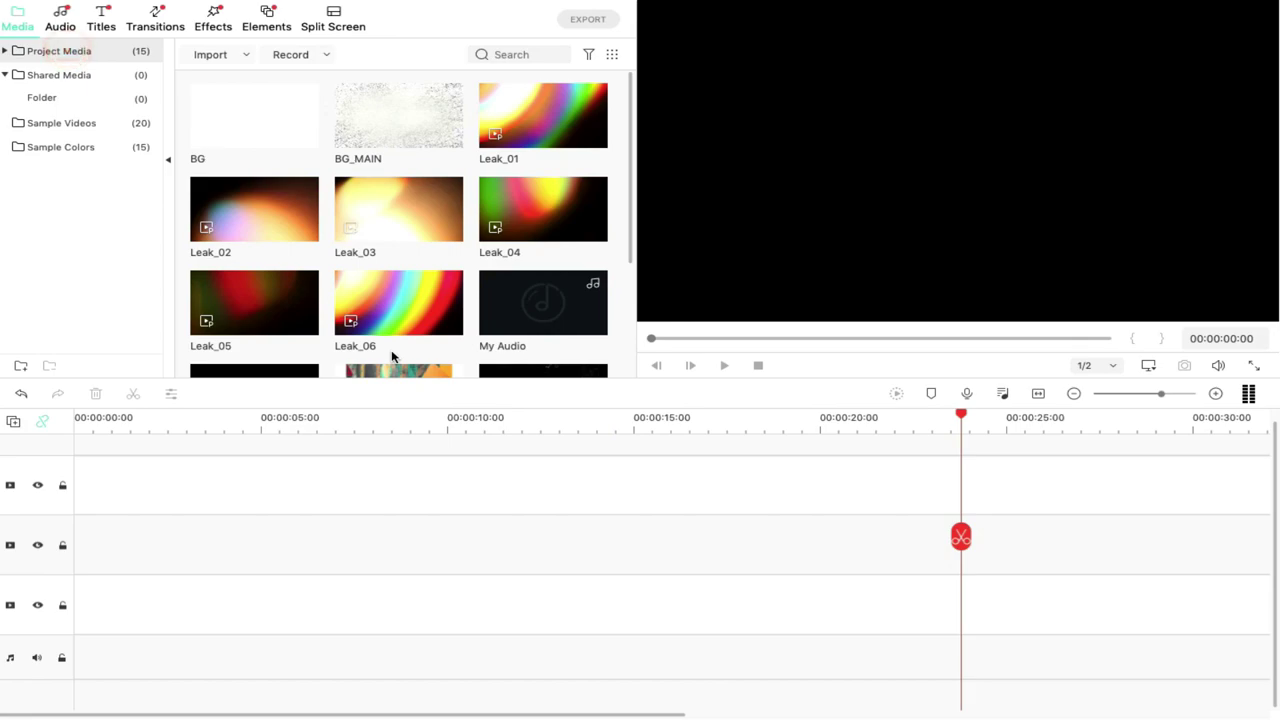
scroll(392, 300, down, 4)
right_click(314, 363)
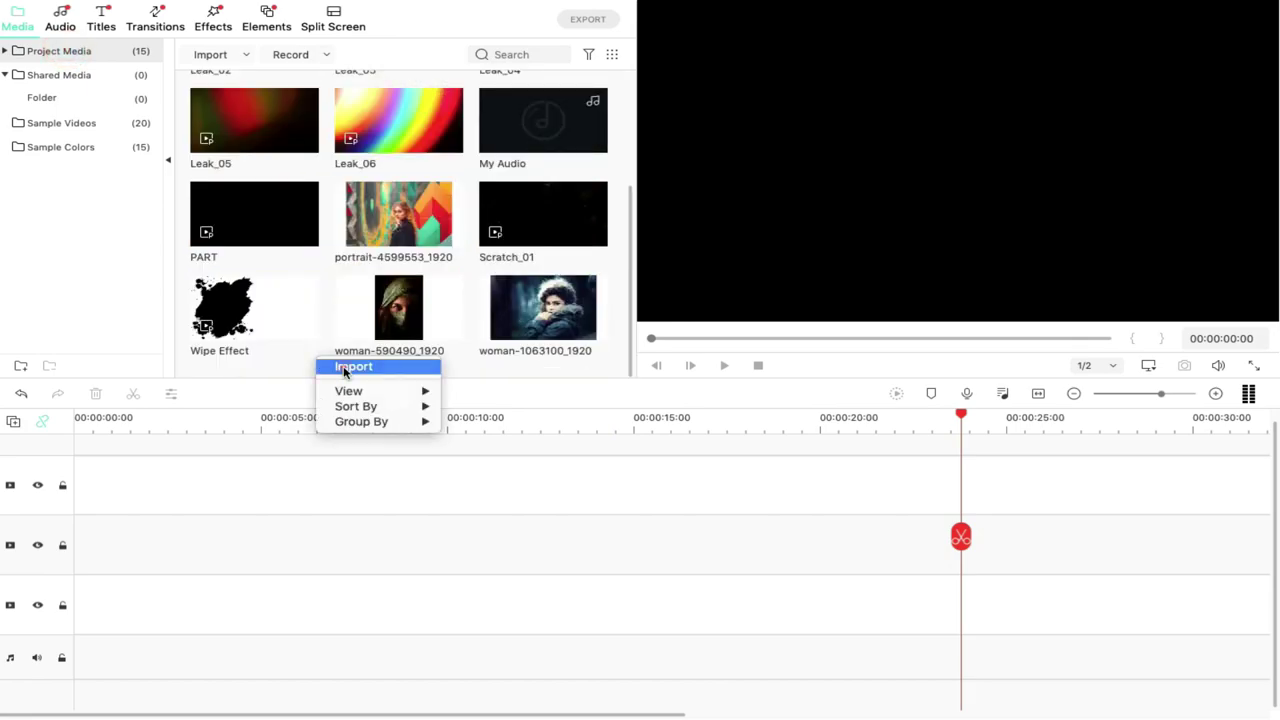
click(343, 367)
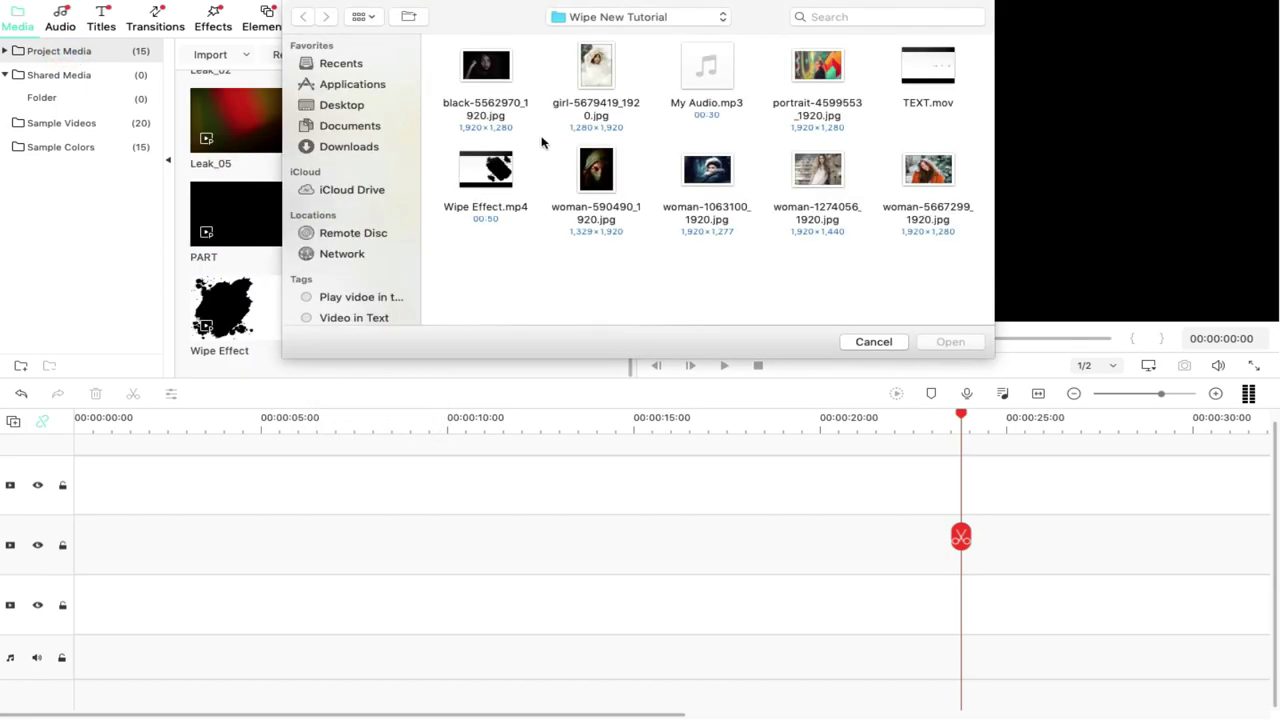
double_click(903, 80)
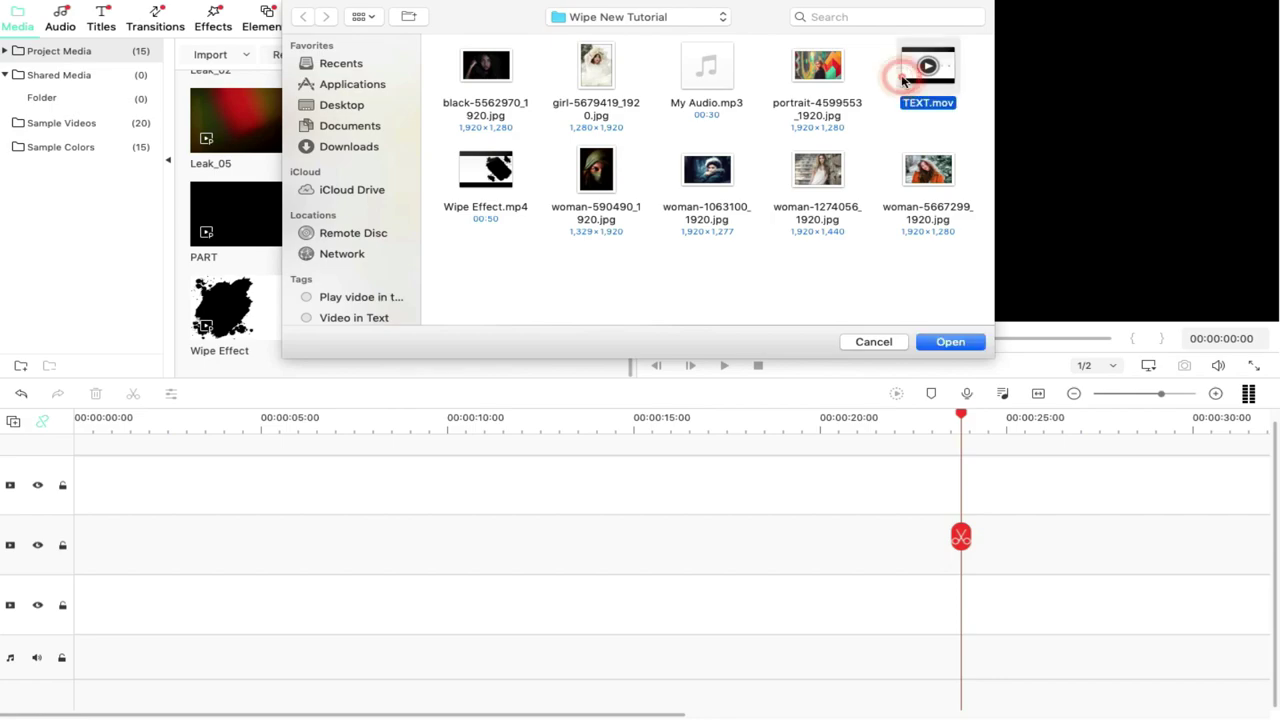
drag(393, 268, 80, 560)
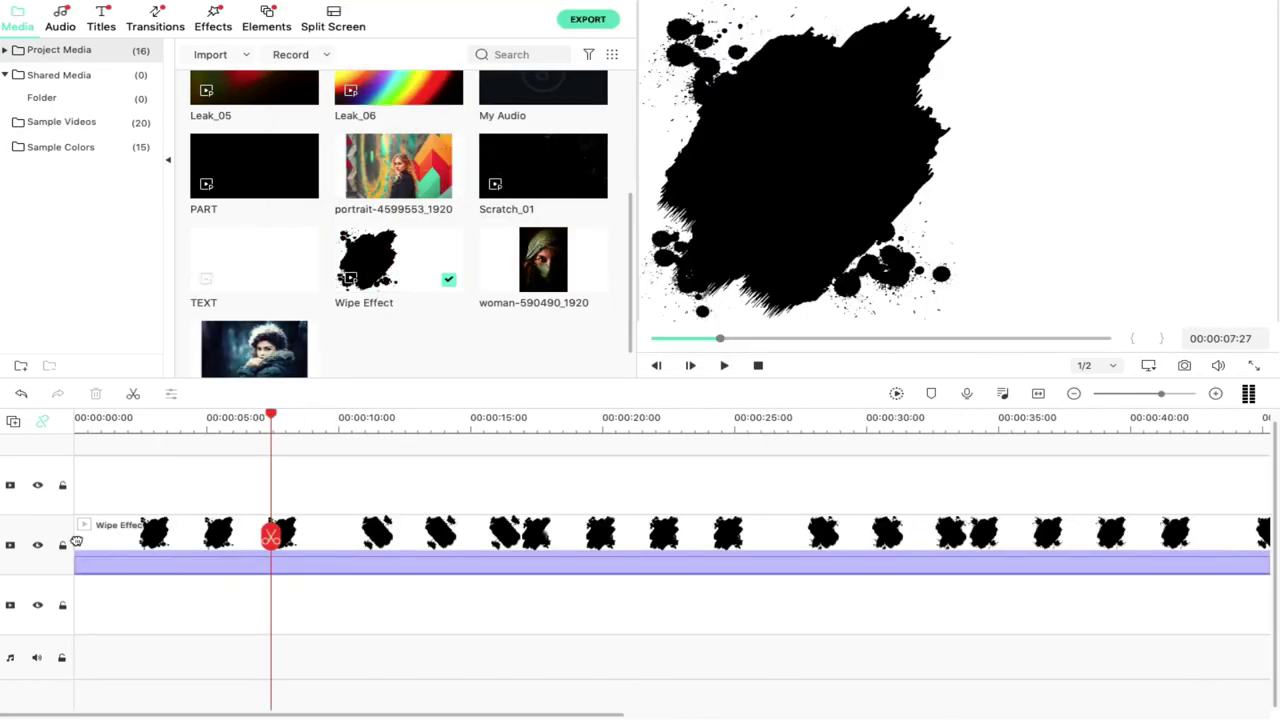
Set the Wipe Effect clip's blending mode to a Lighten-group mode
click(74, 424)
double_click(325, 546)
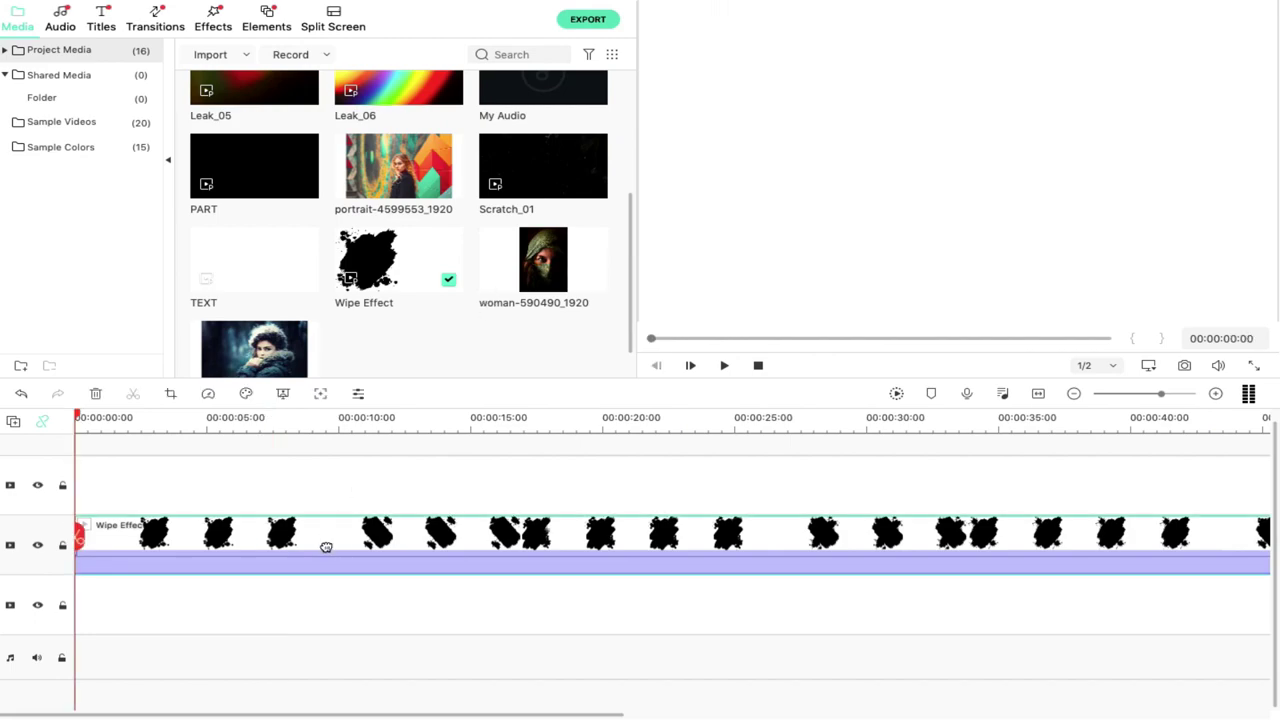
click(314, 280)
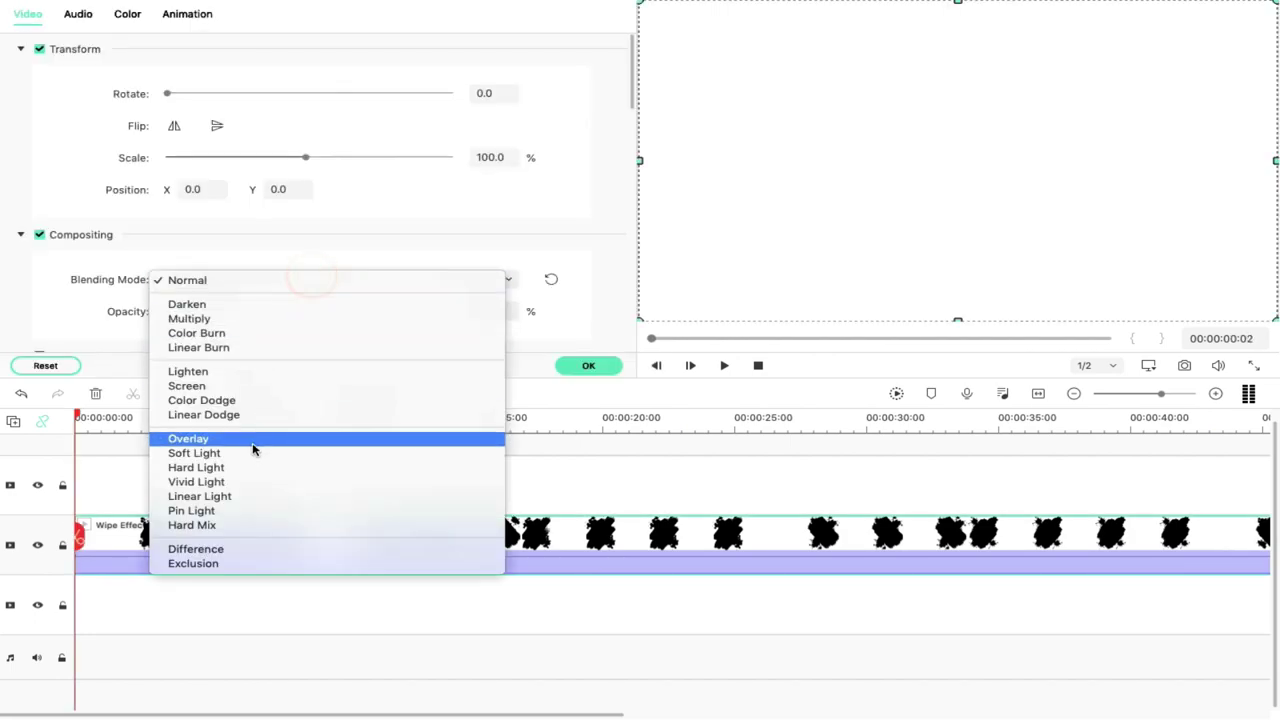
click(262, 385)
click(588, 365)
Put the woman-590490 photo on the third track, lengthened to about 7.7 seconds
click(546, 263)
drag(546, 263, 84, 607)
drag(204, 593, 284, 593)
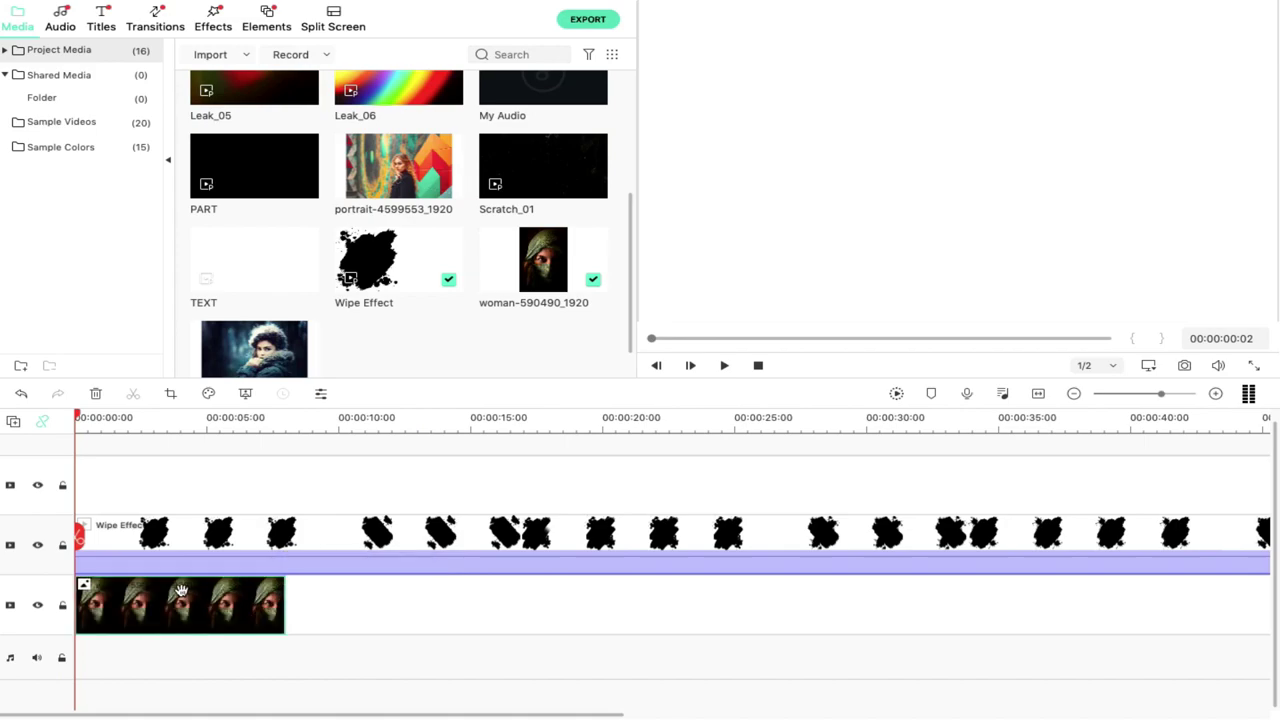
Scale the woman-590490 photo to 200% with Position X −437, checking the wipe up to 8 seconds
double_click(181, 591)
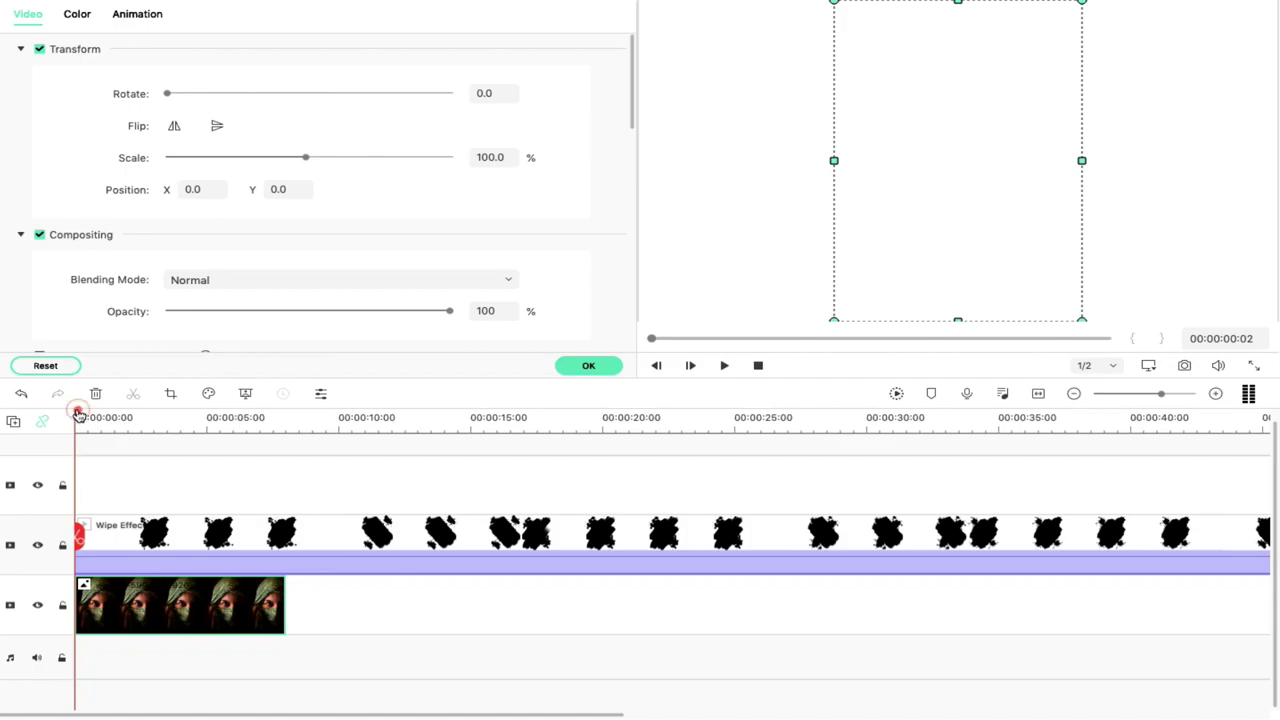
drag(78, 413, 110, 421)
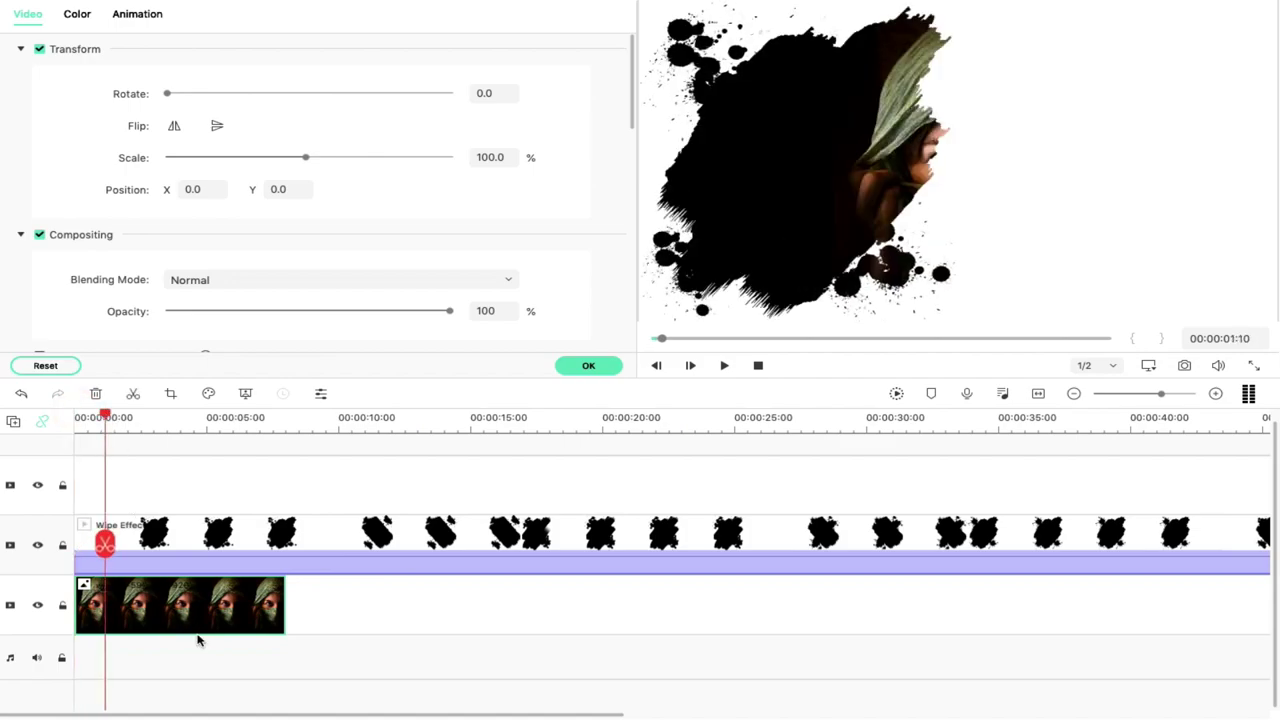
click(481, 155)
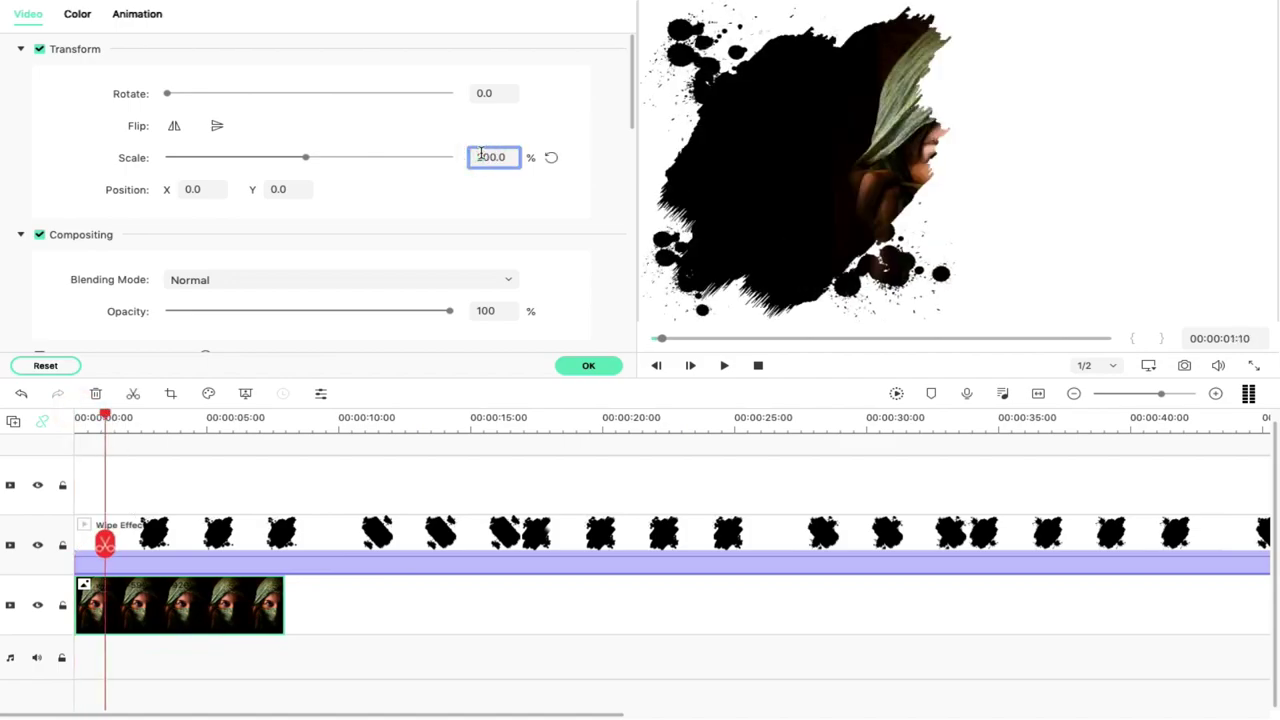
key(Return)
drag(184, 186, 2, 205)
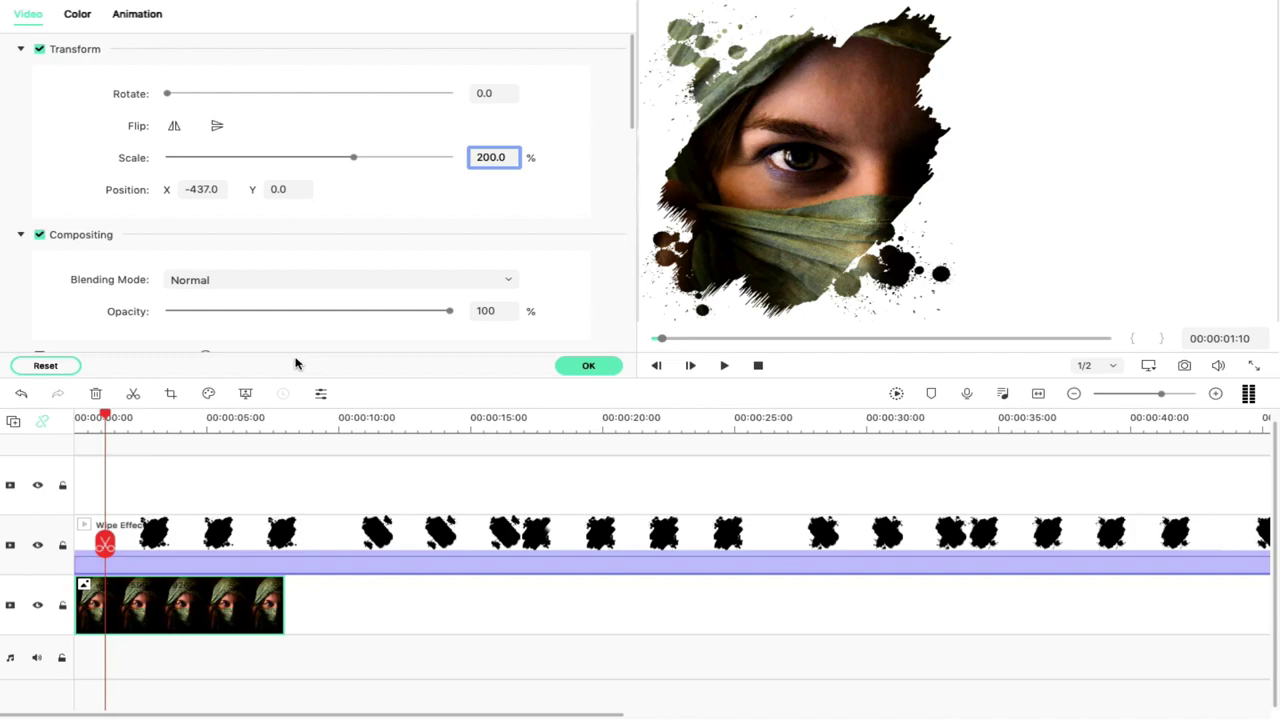
click(277, 425)
drag(277, 420, 291, 420)
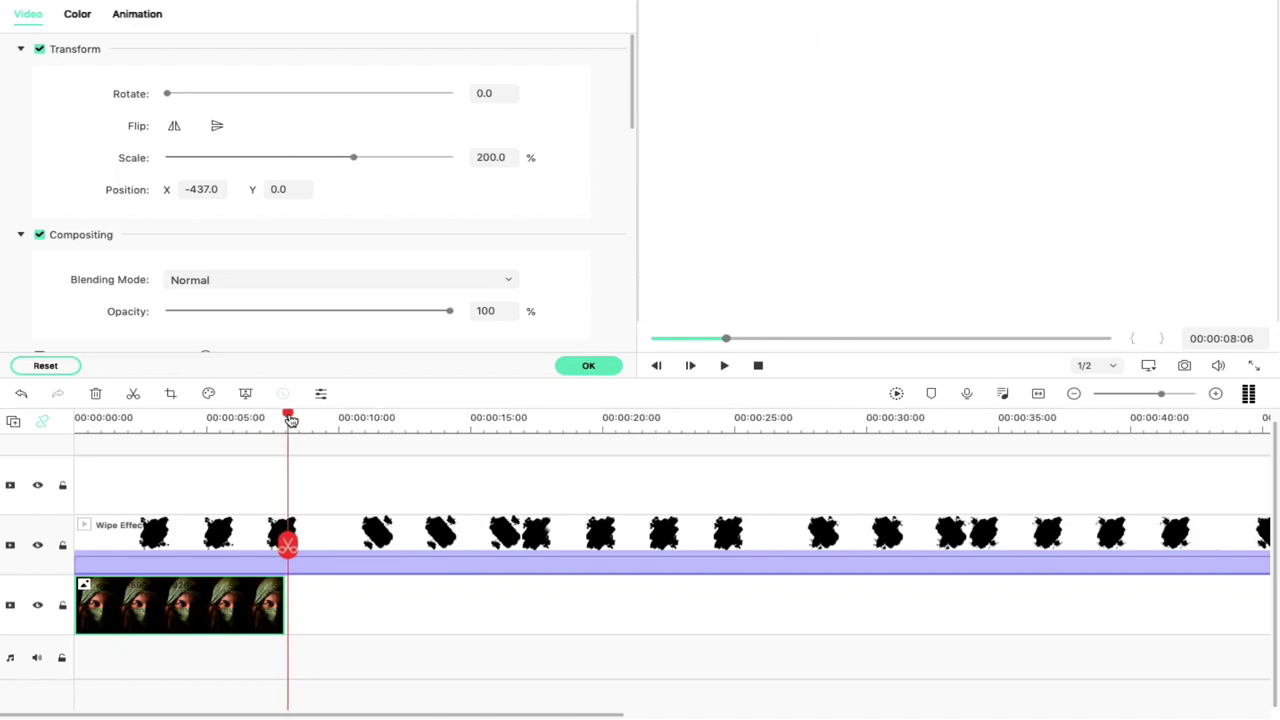
Extend the first woman photo to the playhead and add the woman-1063100 portrait after it
drag(285, 597, 289, 597)
click(578, 366)
drag(251, 349, 500, 603)
double_click(350, 605)
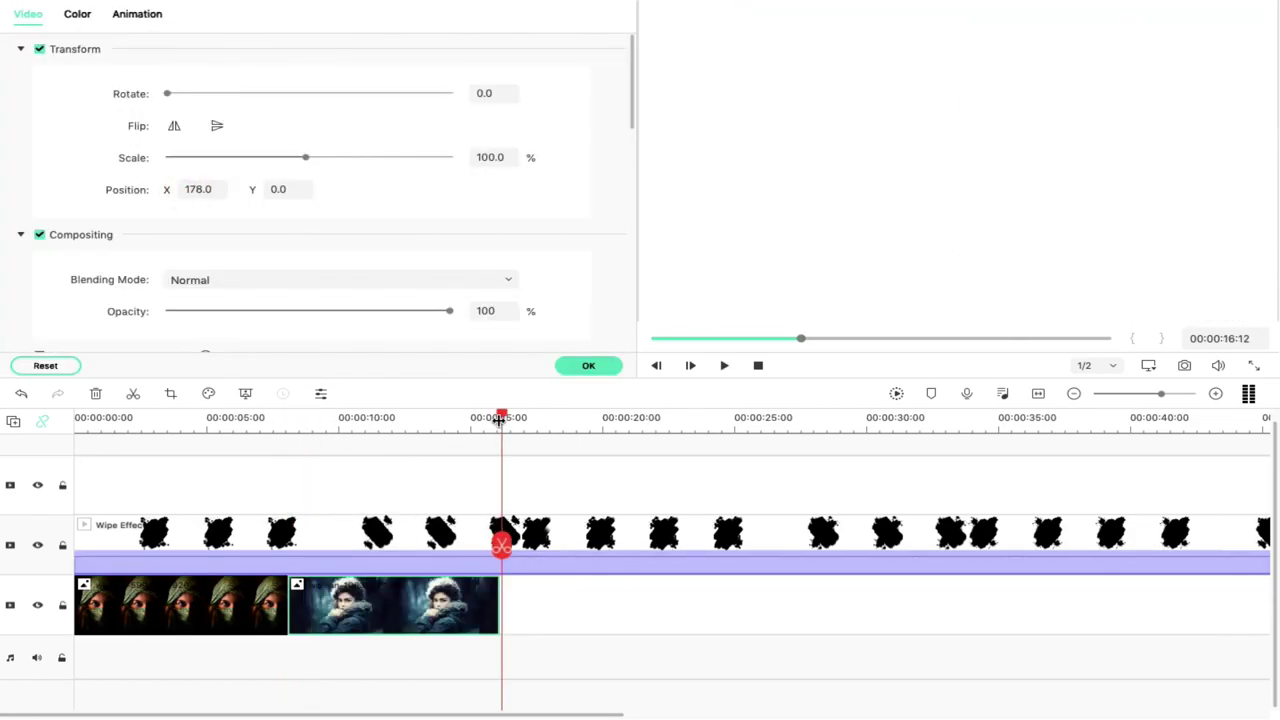
click(588, 365)
Add portrait-4599553 as the third portrait, shifted to X −518 and lengthened
drag(398, 165, 512, 620)
double_click(570, 605)
drag(305, 157, 353, 157)
drag(637, 600, 716, 600)
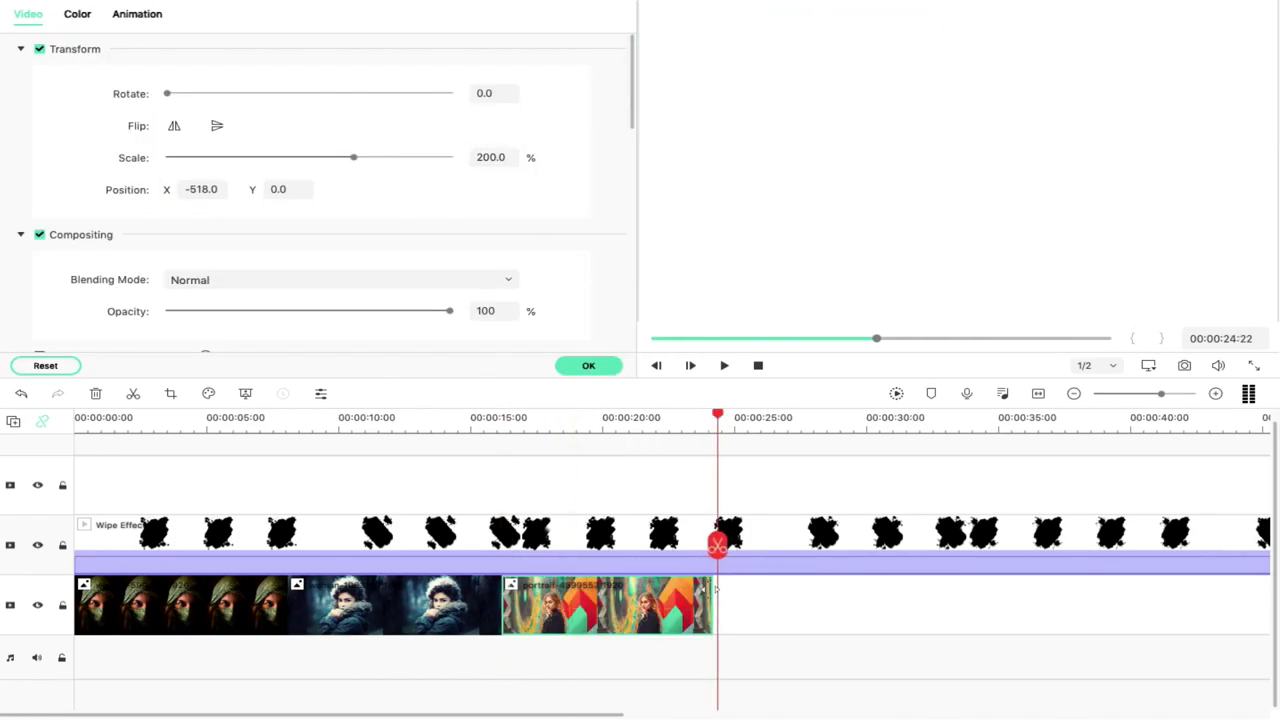
Cut the Wipe Effect at about 24 seconds, delete the leftover, and export the video
click(717, 545)
key(Delete)
click(567, 26)
click(932, 584)
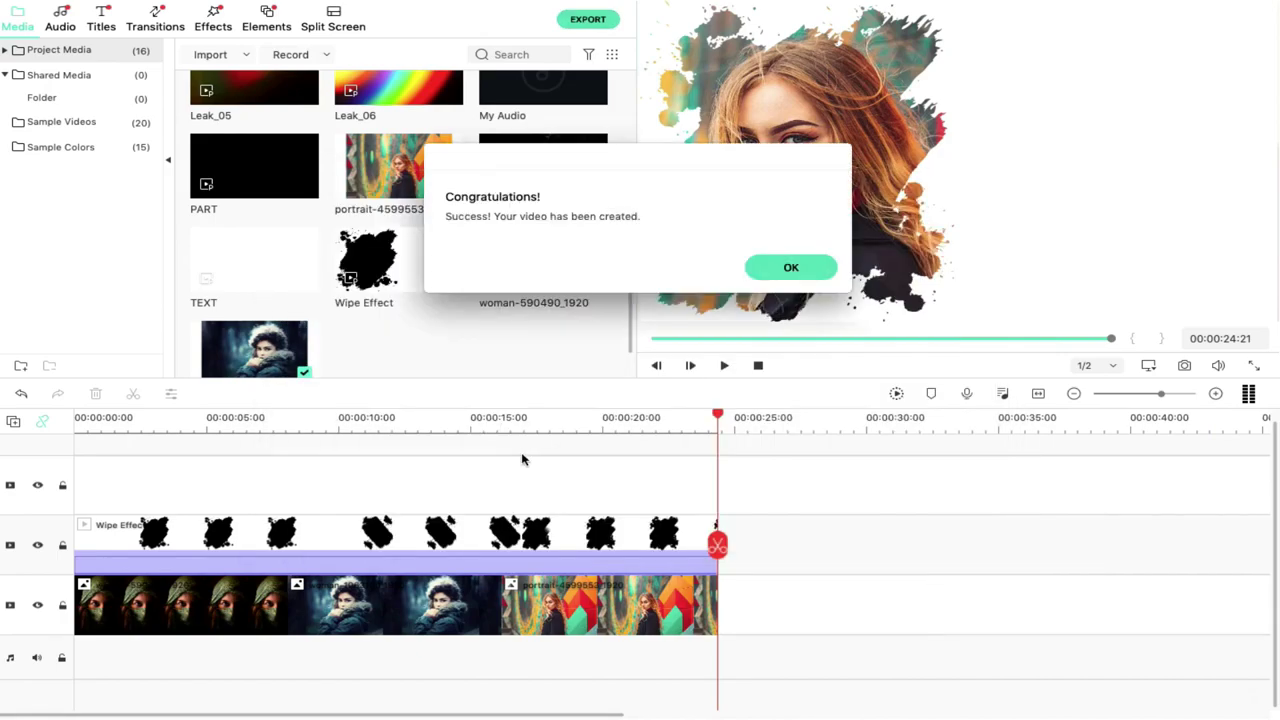
Dismiss the export message and remove all clips from the timeline
click(813, 278)
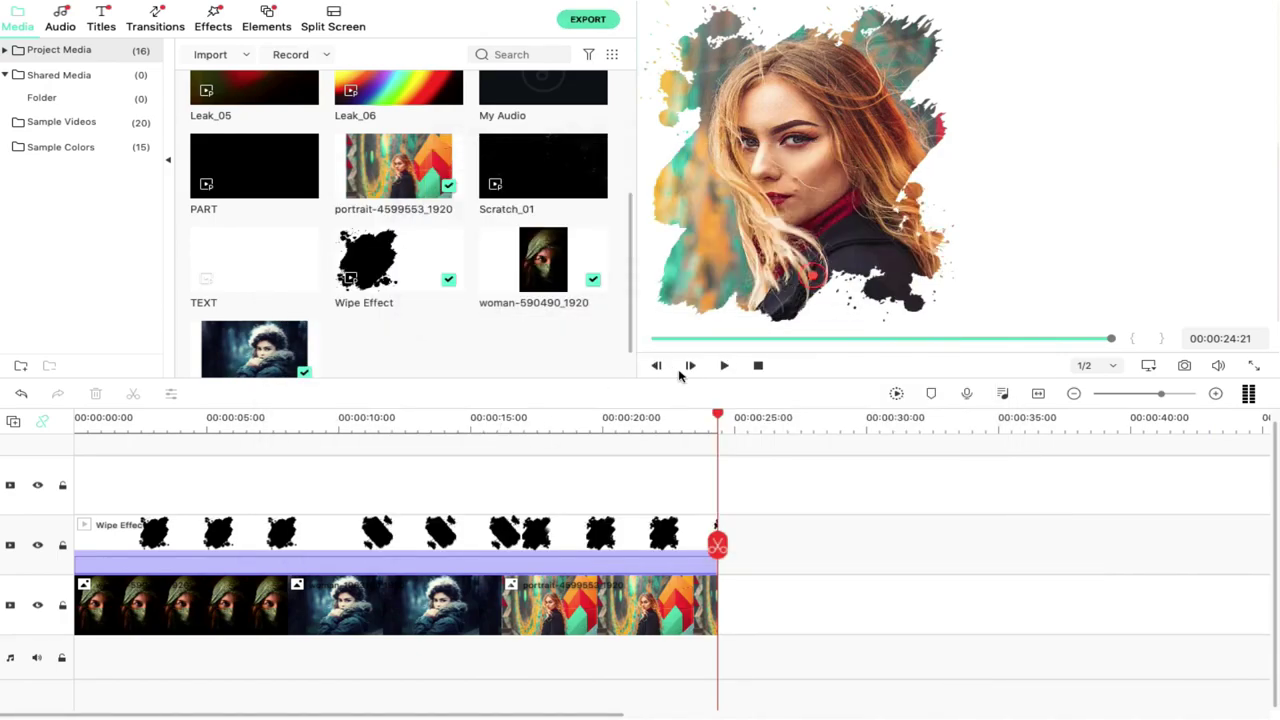
click(520, 538)
key(ctrl+a)
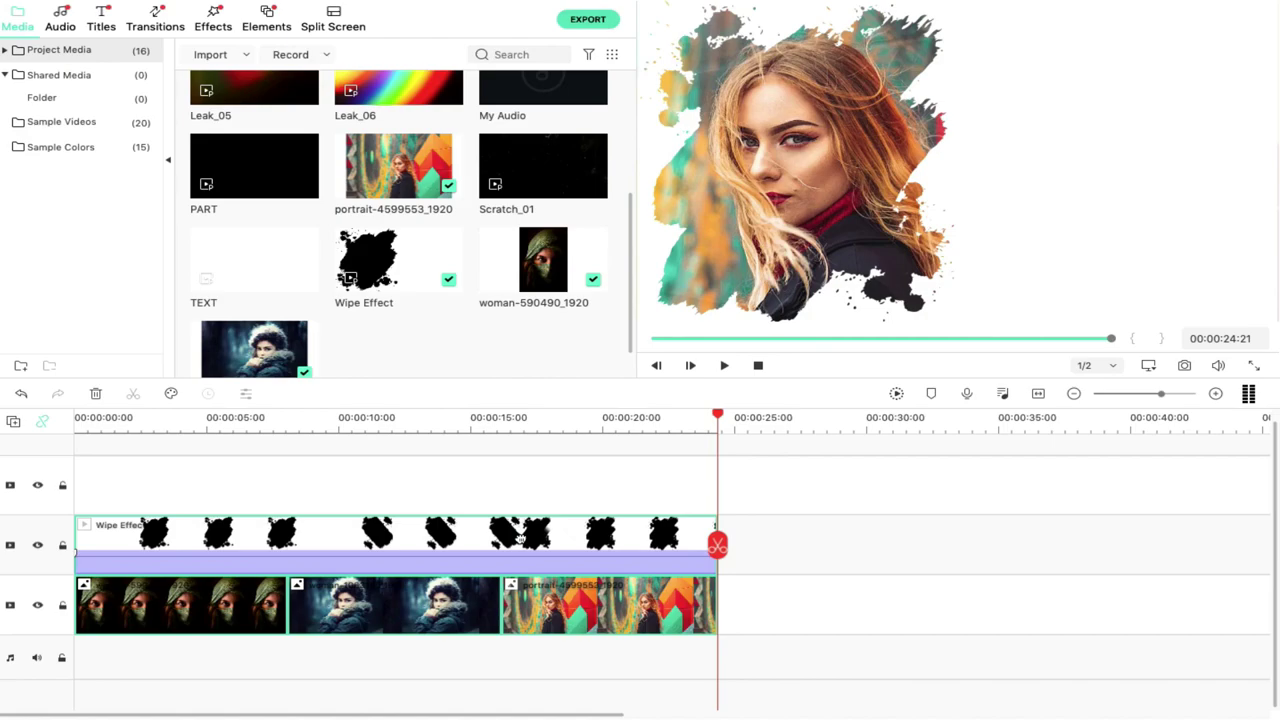
key(Delete)
Import the exported WIPE WITH IMAGE video and place the TEXT clip on the timeline
right_click(390, 348)
click(406, 351)
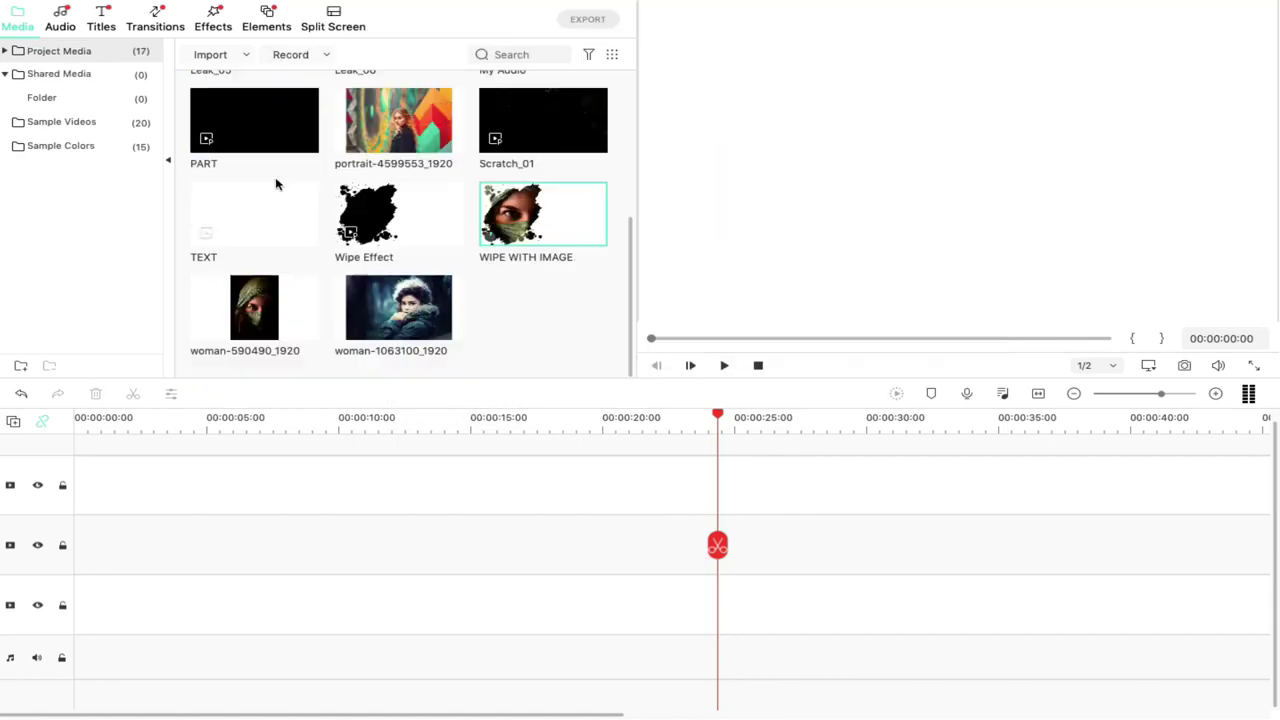
drag(265, 212, 80, 557)
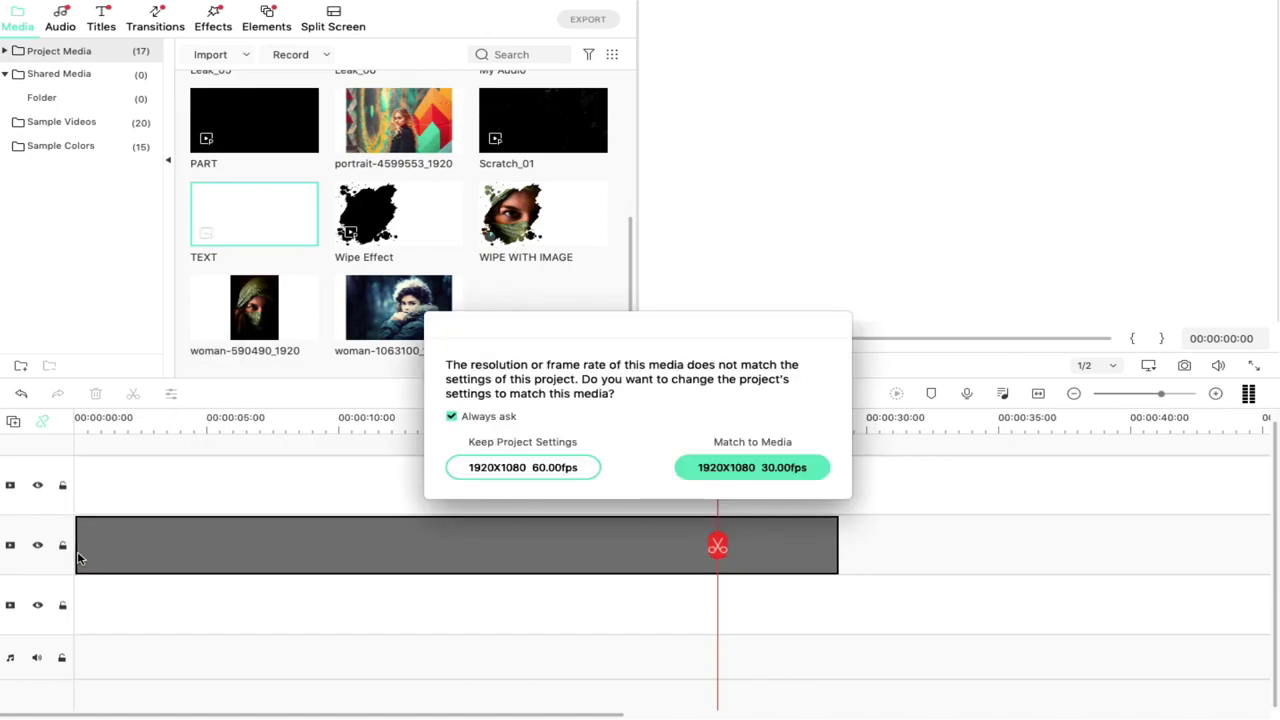
Answer the frame-rate prompt and change the TEXT clip's blending mode from Normal to Multiply
click(549, 470)
double_click(171, 537)
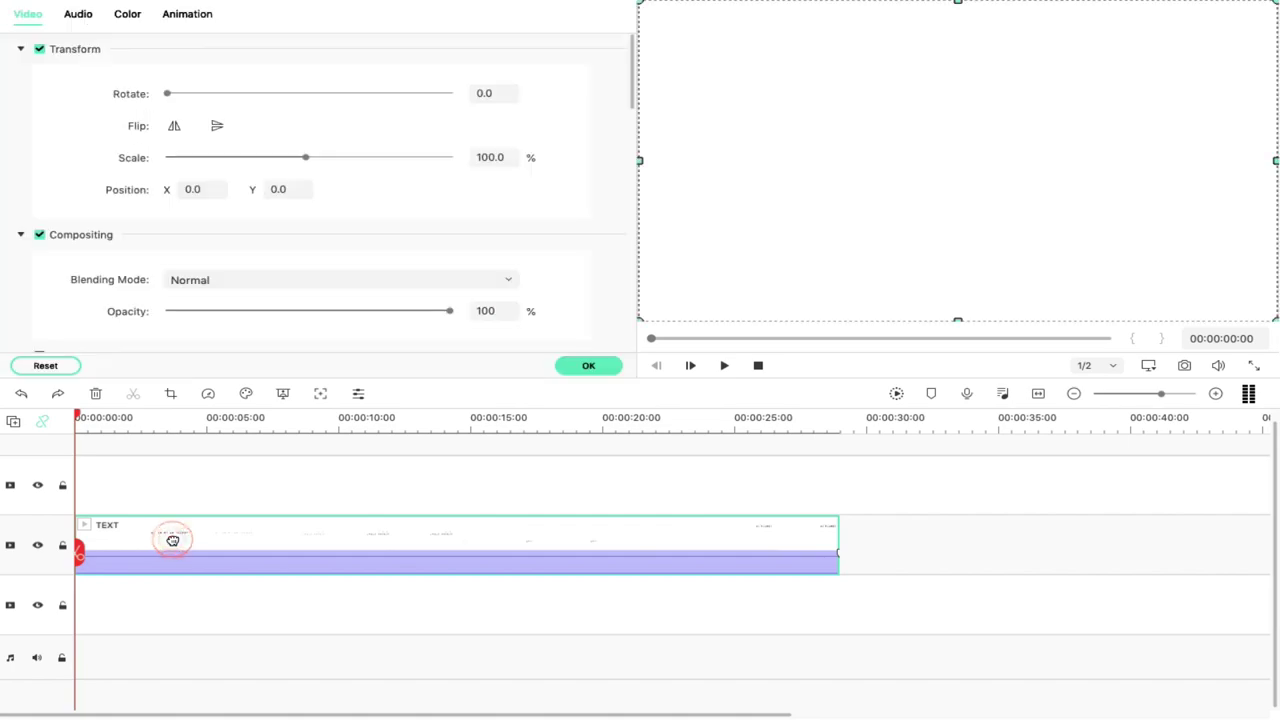
click(292, 281)
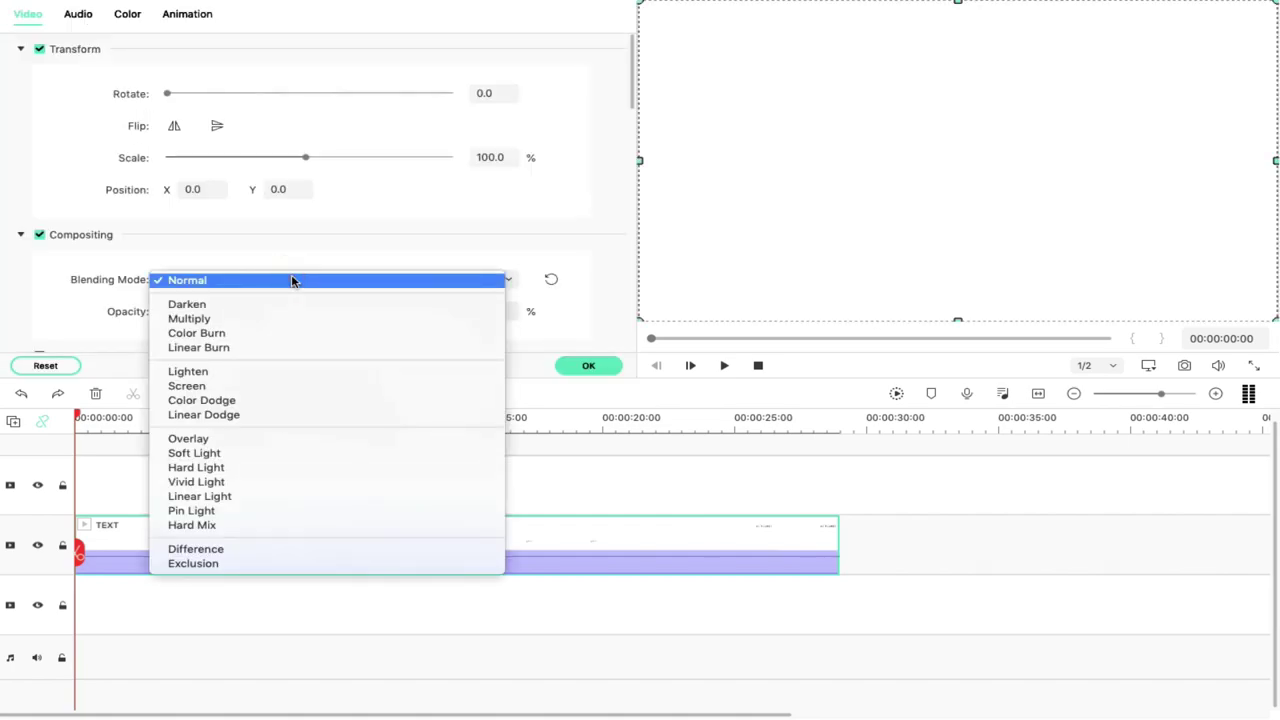
click(280, 319)
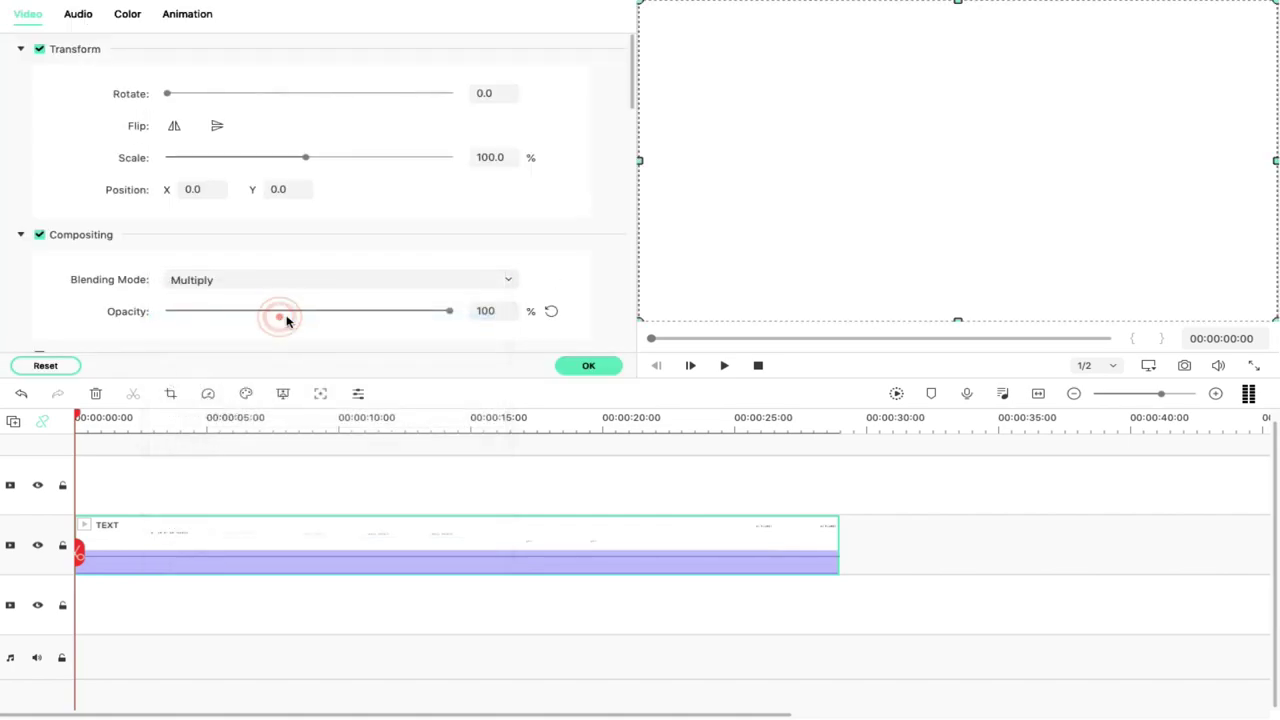
click(588, 366)
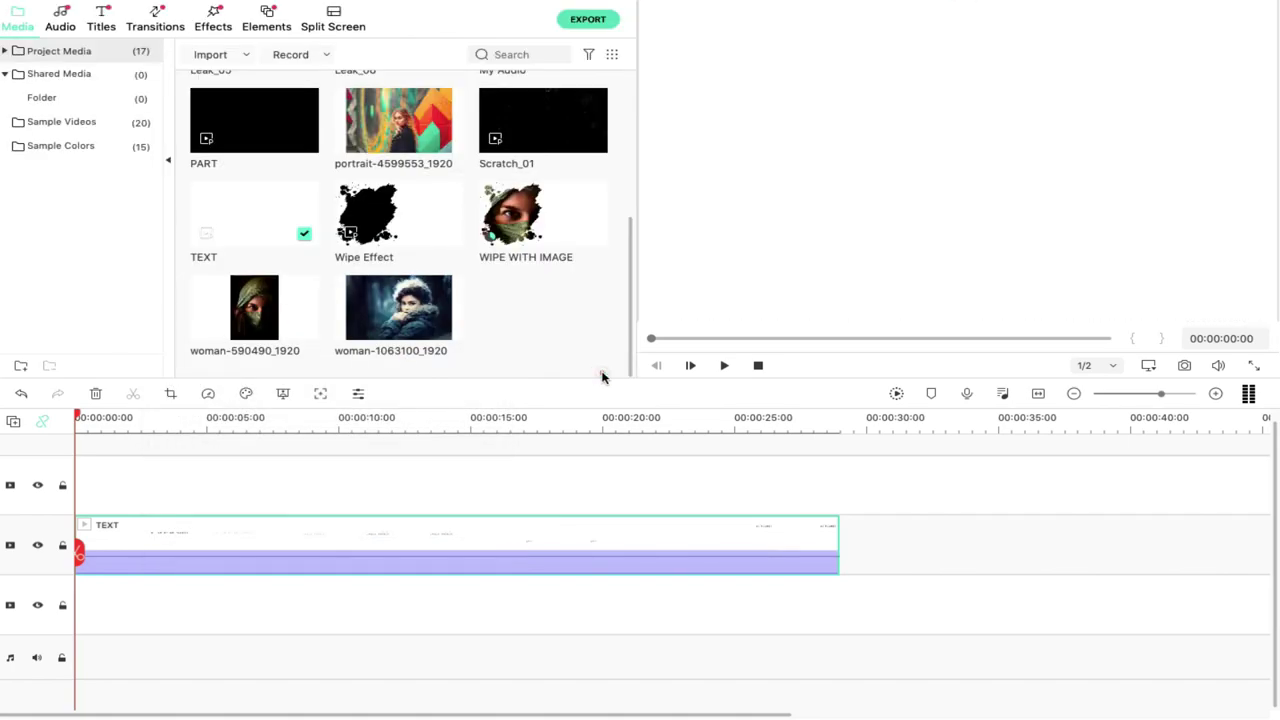
Split the TEXT clip into four pieces at 5, 13 and 21 seconds
click(205, 421)
click(206, 551)
drag(337, 423, 628, 415)
click(417, 556)
click(627, 558)
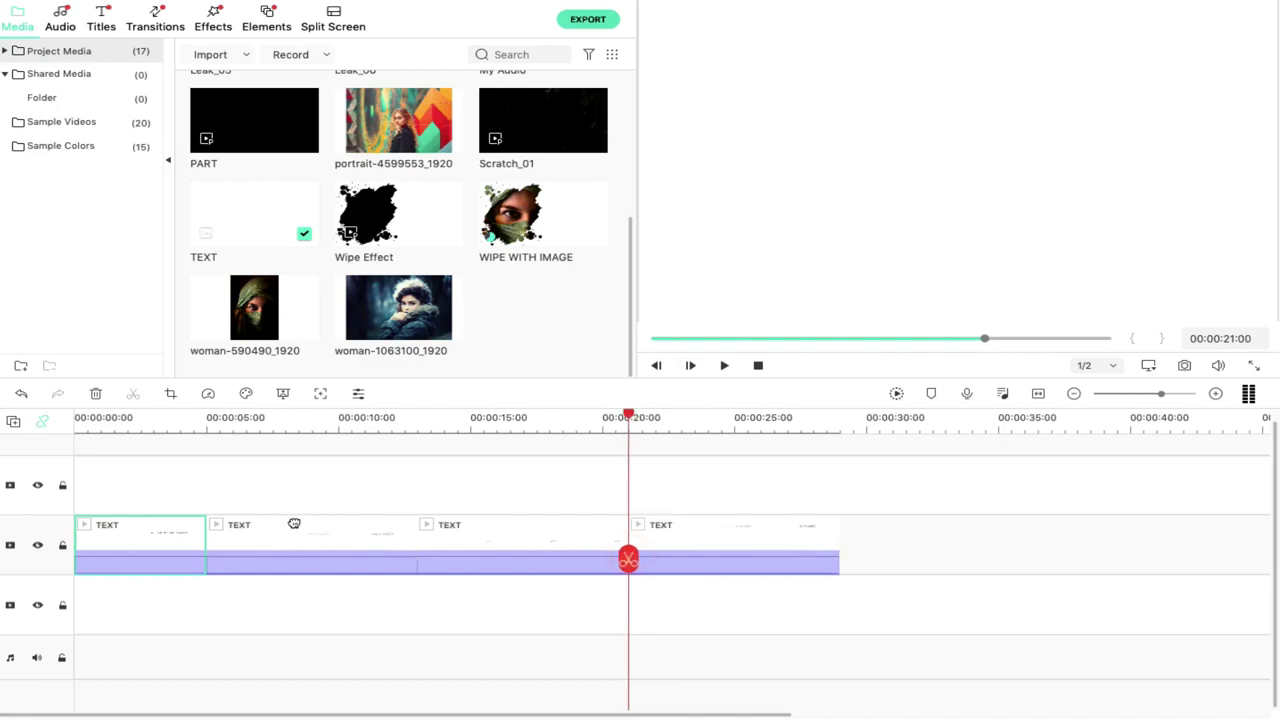
Place the white BG clip on the track beneath the titles at the timeline start
drag(1163, 397, 1171, 397)
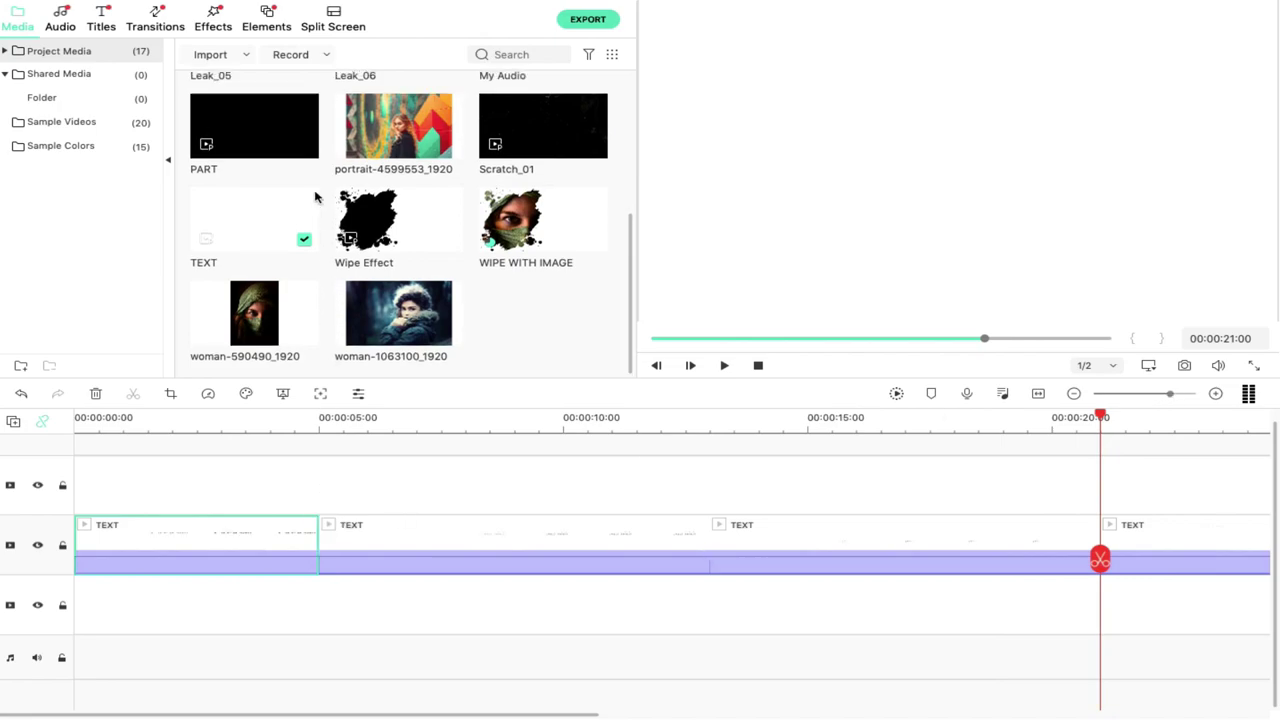
scroll(336, 297, up, 5)
drag(271, 123, 95, 610)
click(81, 424)
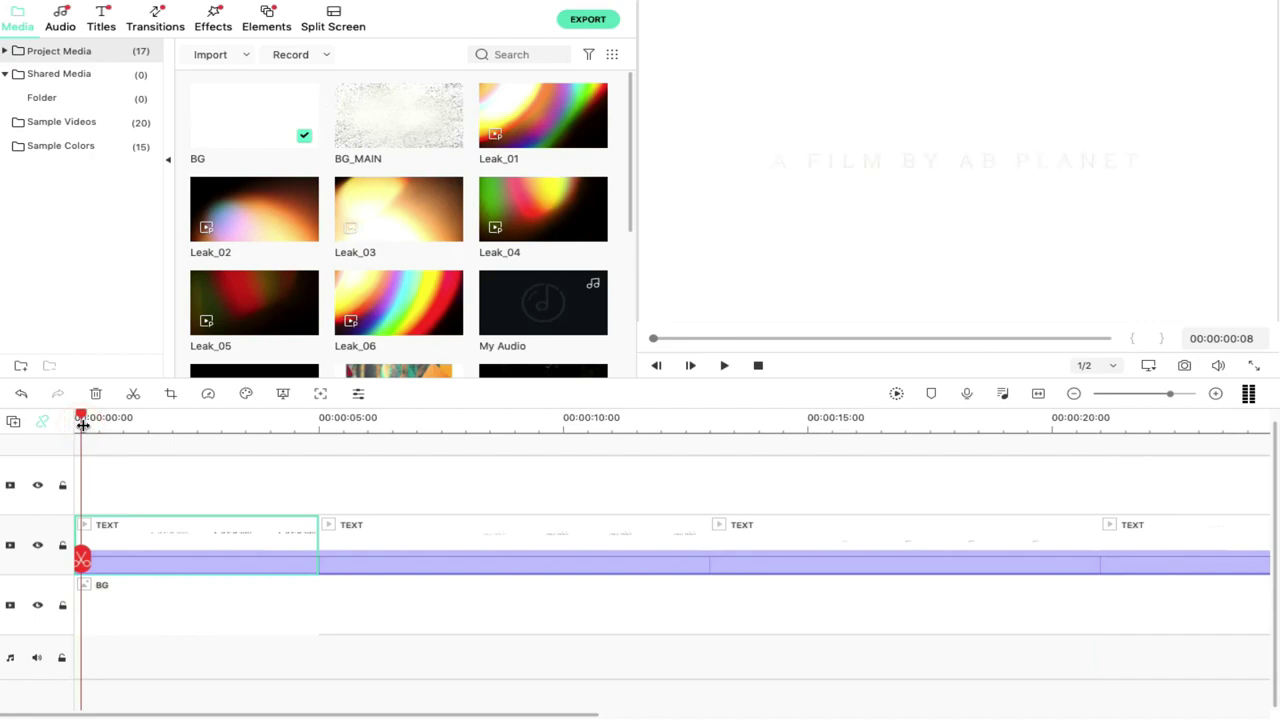
Add a 120% scale keyframe at the start of the first title clip
drag(82, 420, 65, 417)
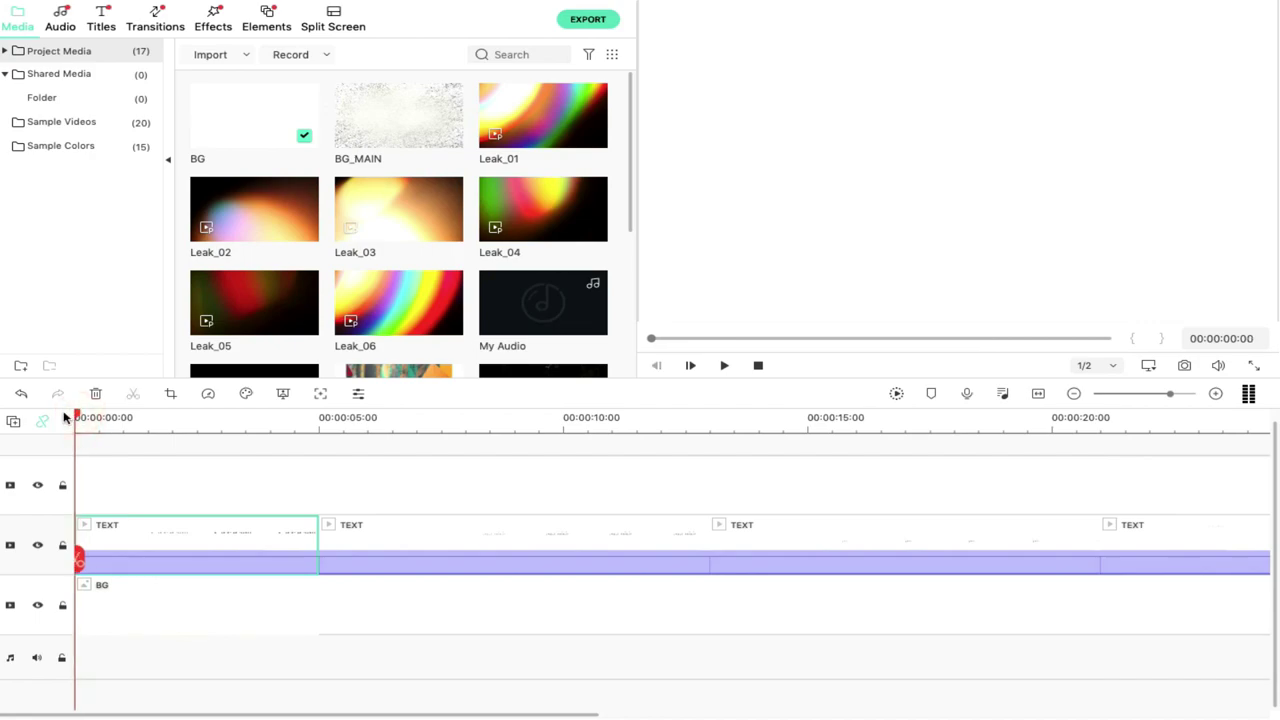
double_click(131, 531)
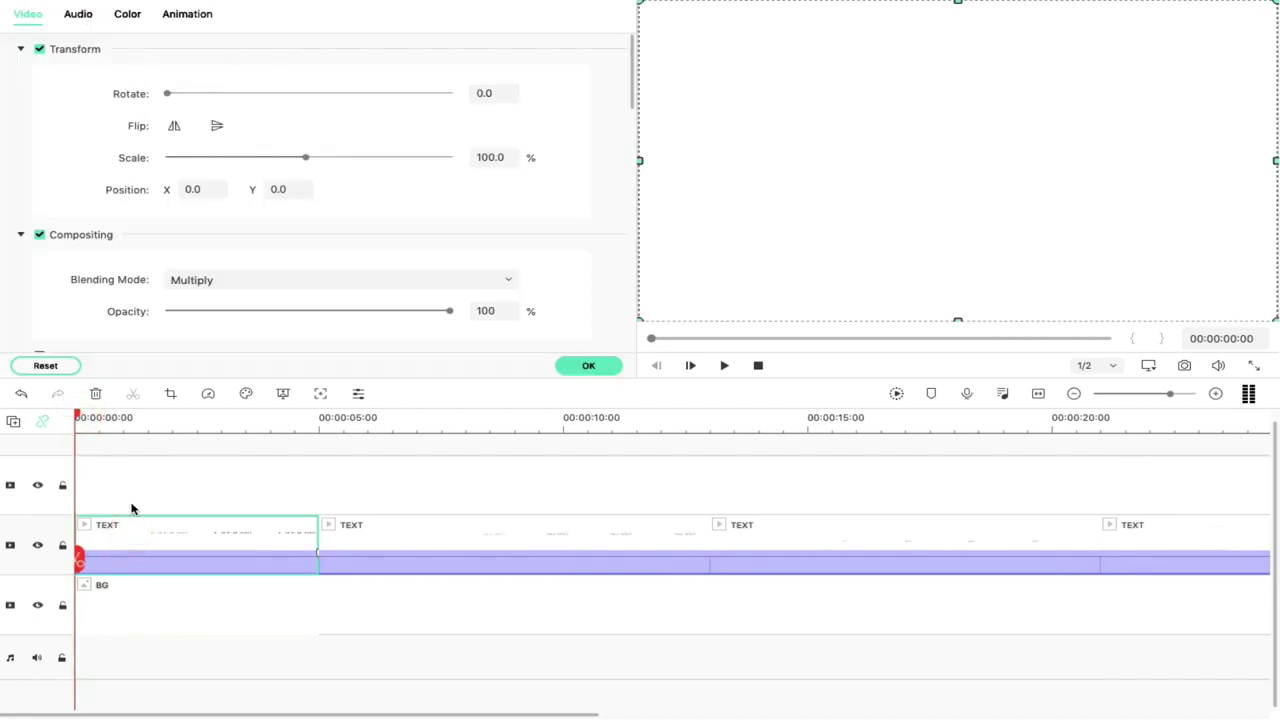
click(200, 16)
click(100, 47)
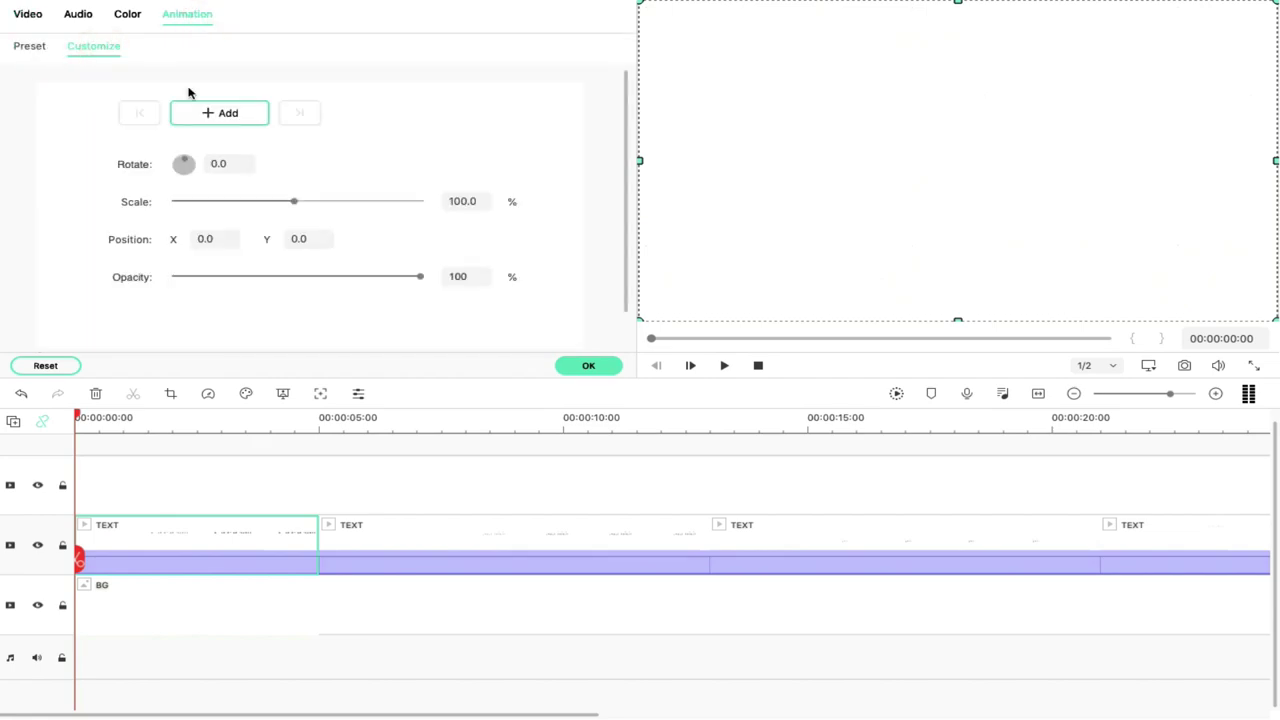
click(214, 115)
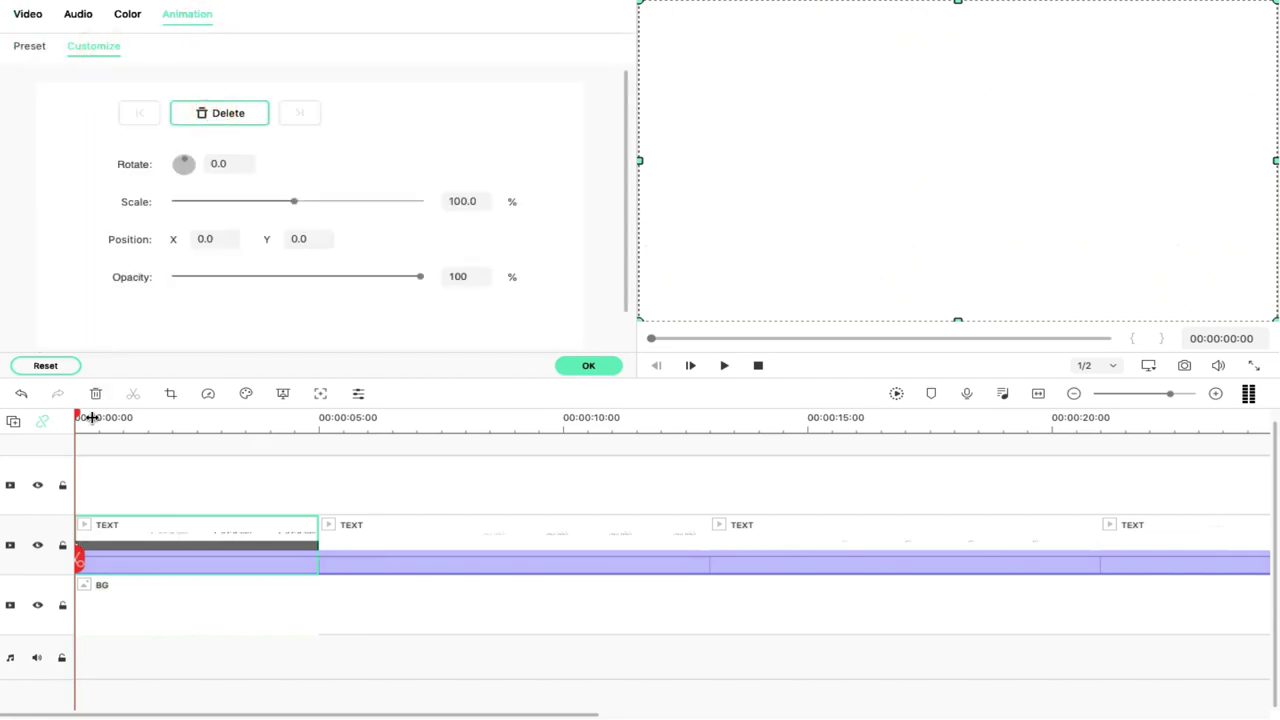
click(463, 201)
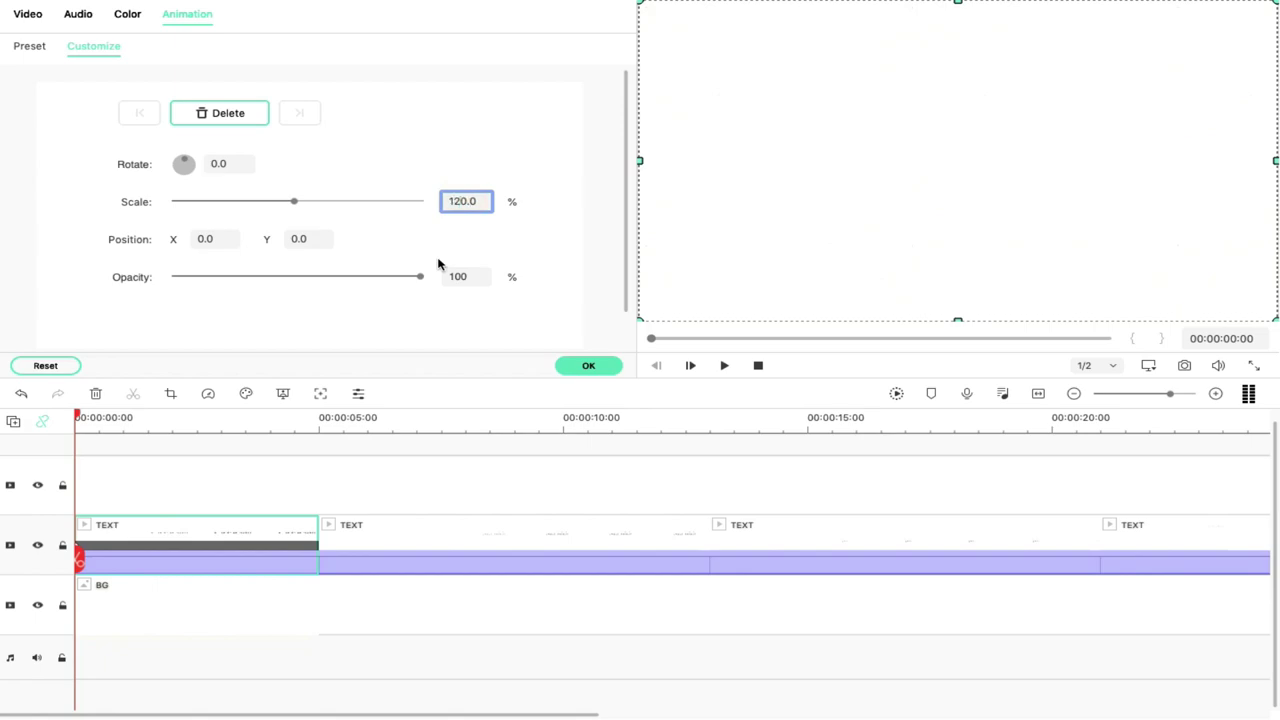
key(Return)
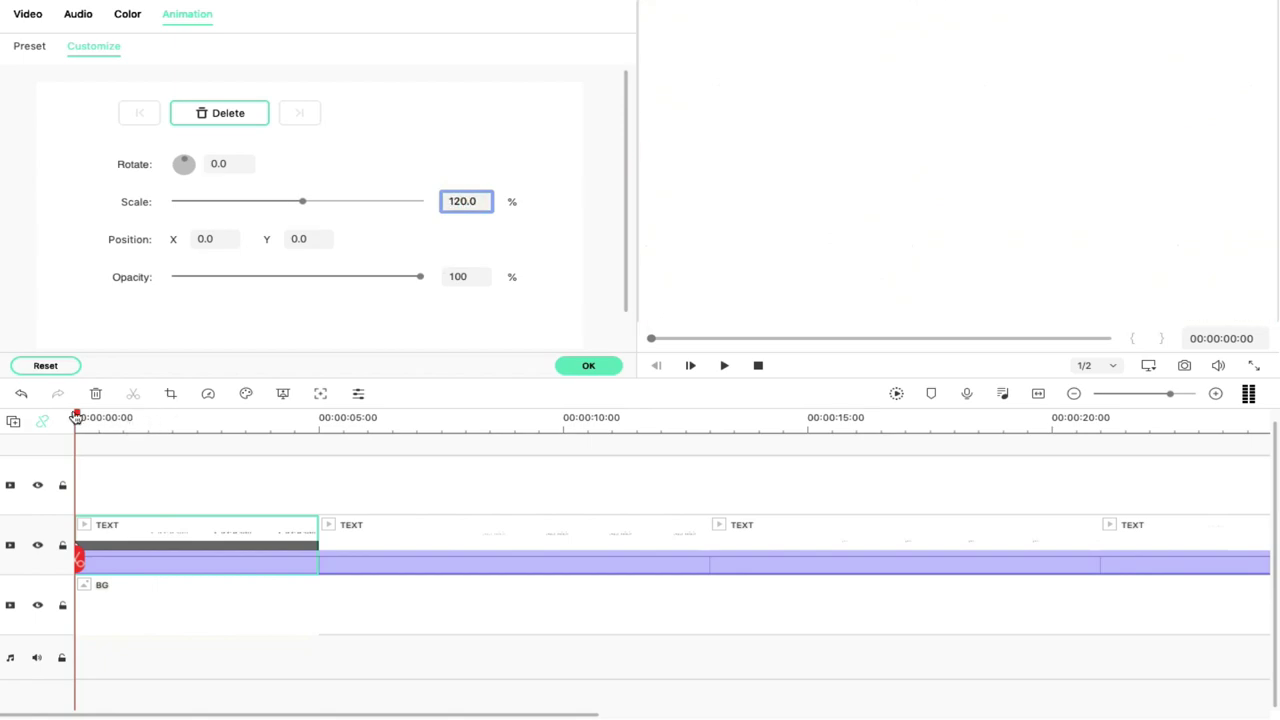
Add a 70% scale keyframe at the first title's end and move the three later titles up a track
drag(77, 413, 293, 443)
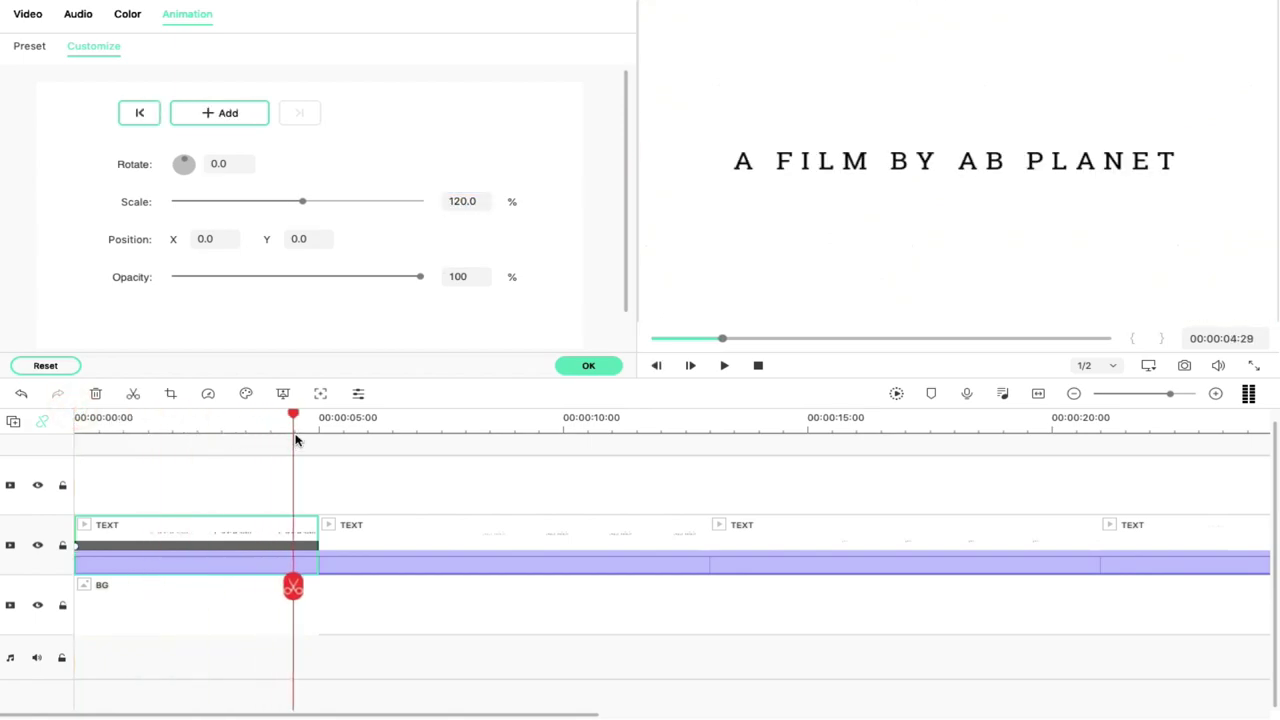
double_click(458, 201)
text(0)
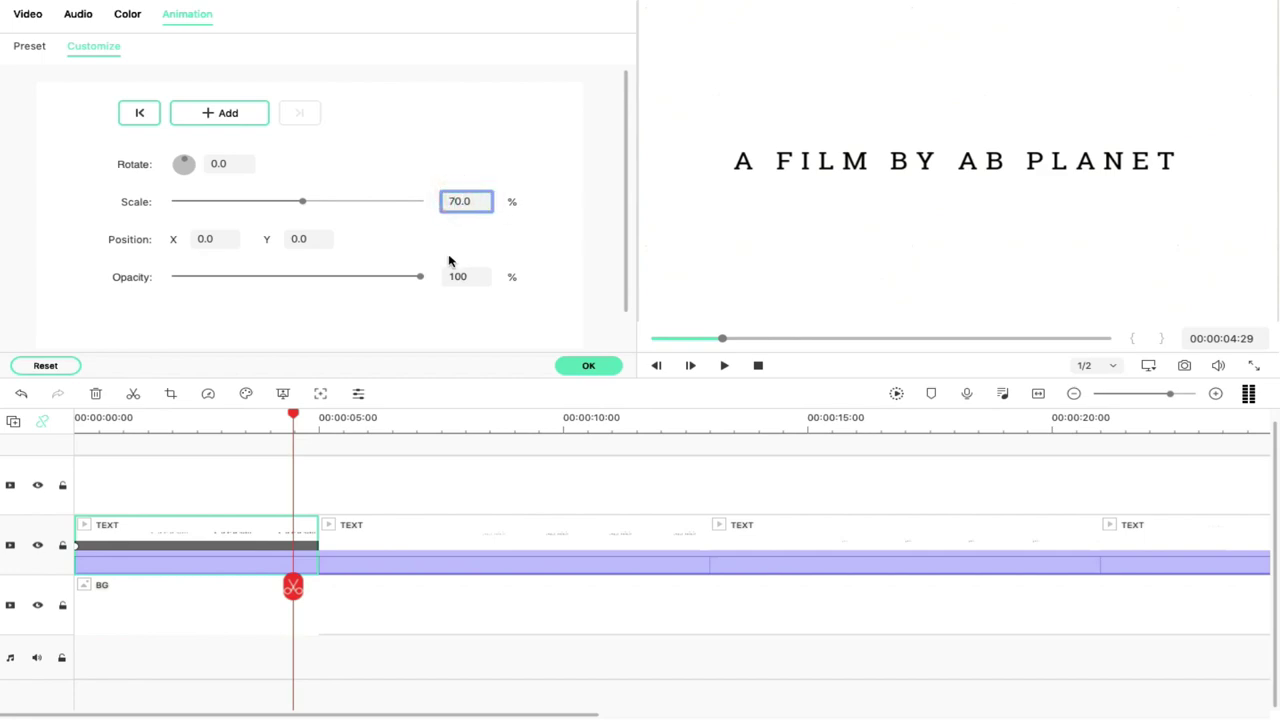
key(Return)
drag(298, 551, 320, 546)
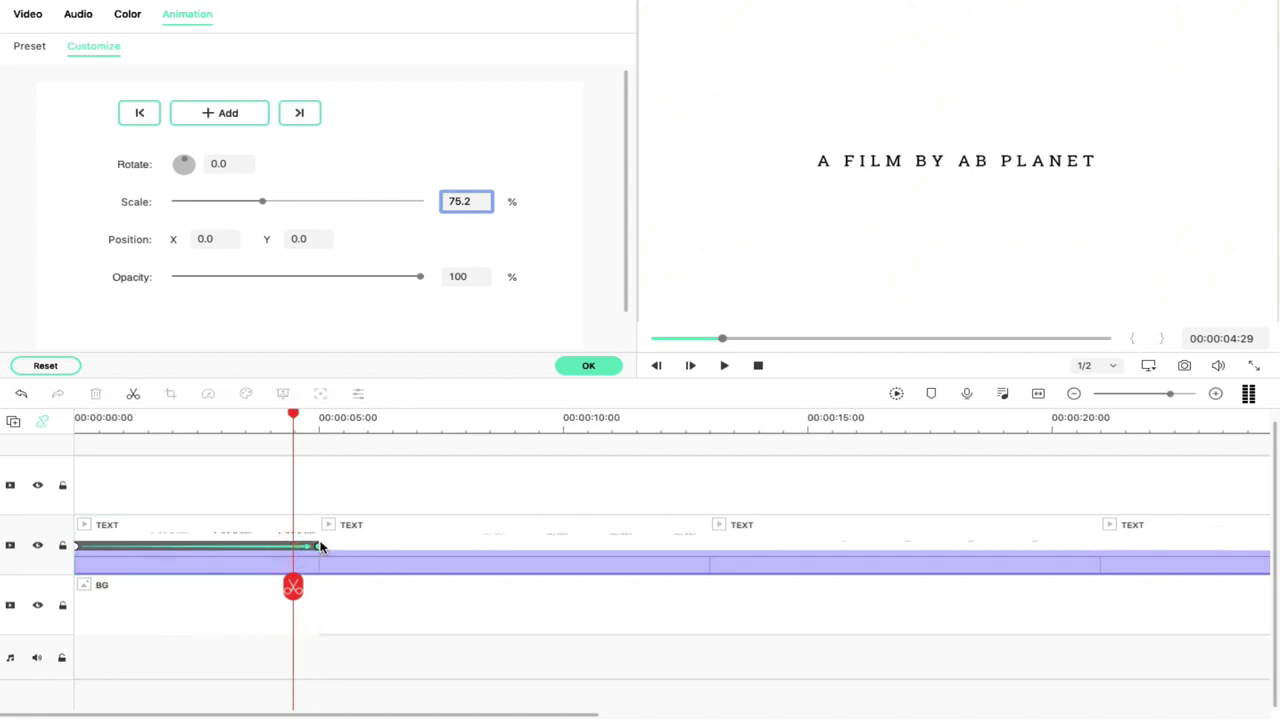
click(481, 524)
drag(410, 488, 1163, 541)
drag(533, 535, 528, 502)
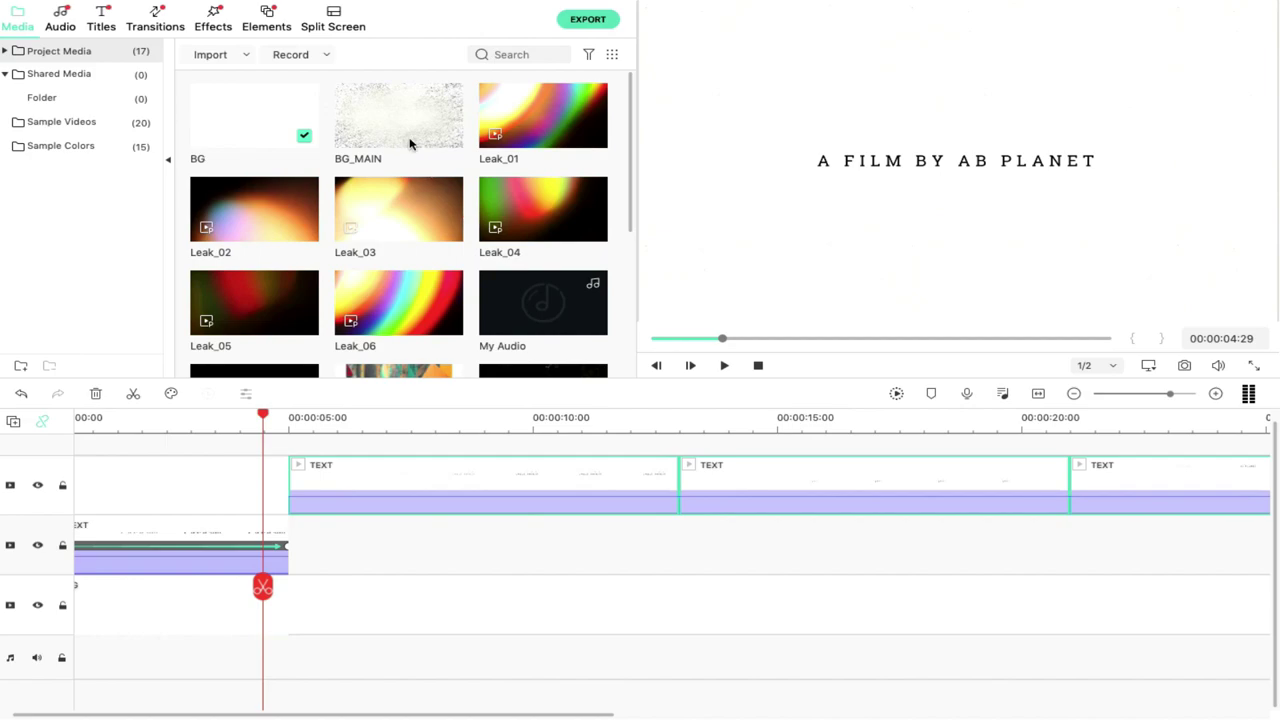
Place WIPE WITH IMAGE on the second track after the opening title, starting at 5 seconds
click(454, 540)
scroll(571, 223, down, 5)
drag(571, 223, 297, 543)
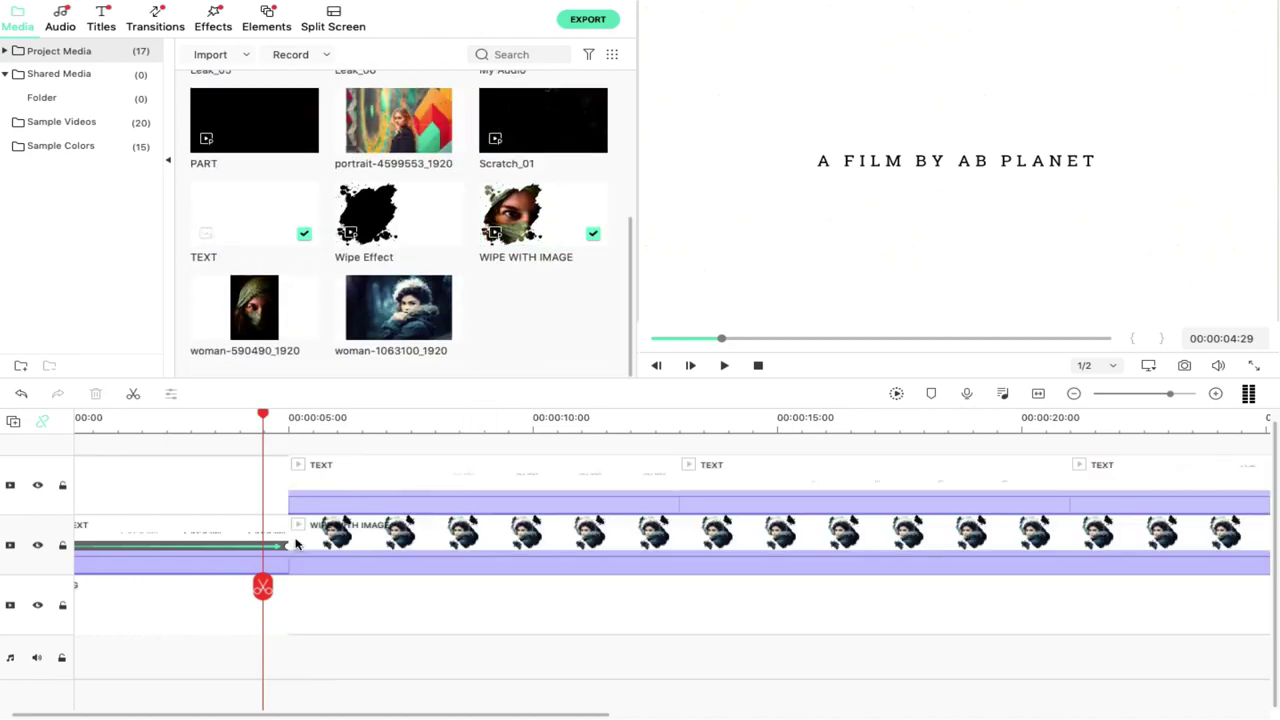
click(288, 427)
drag(404, 427, 489, 417)
Set the WIPE WITH IMAGE clip's blending mode to Multiply
double_click(436, 532)
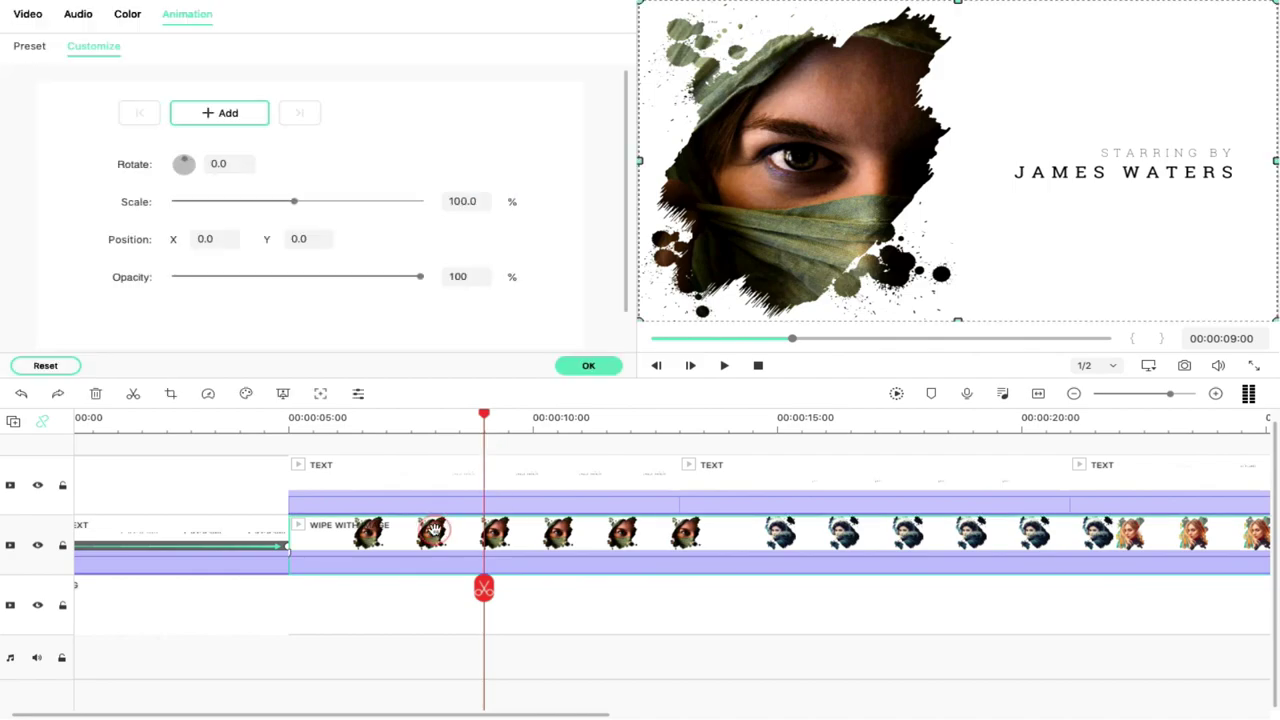
click(30, 14)
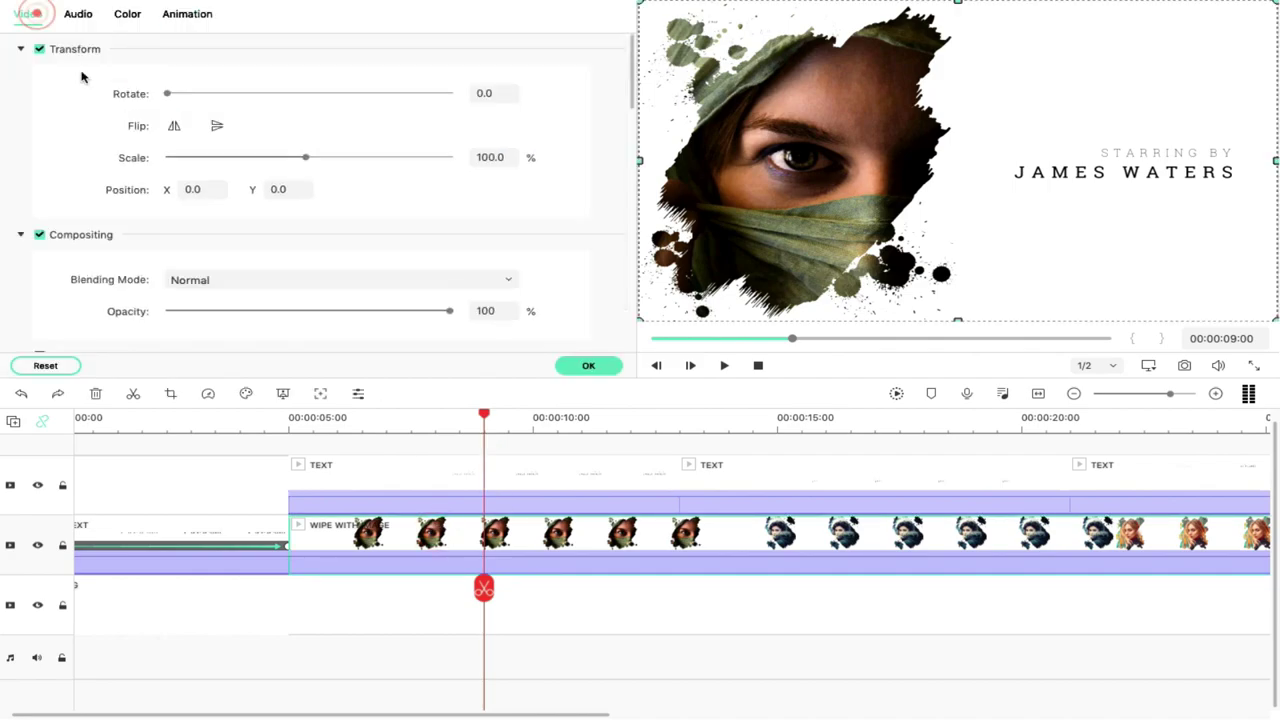
click(218, 278)
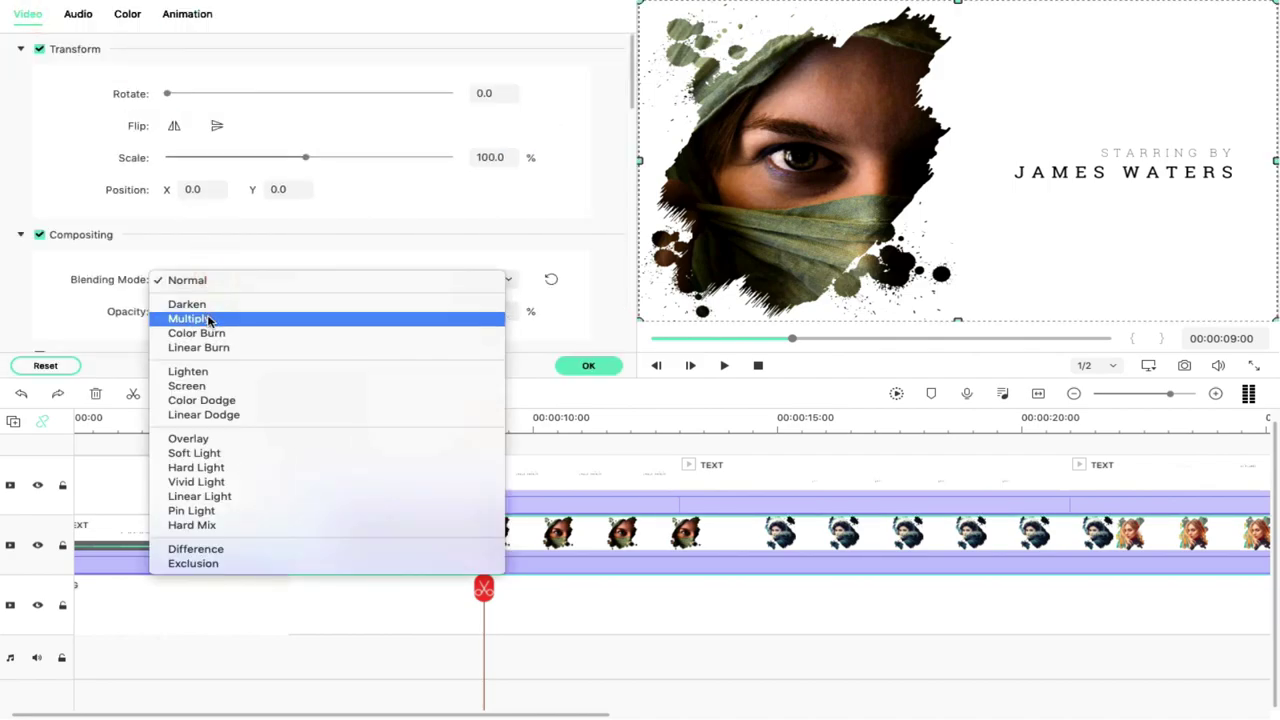
click(209, 319)
click(588, 365)
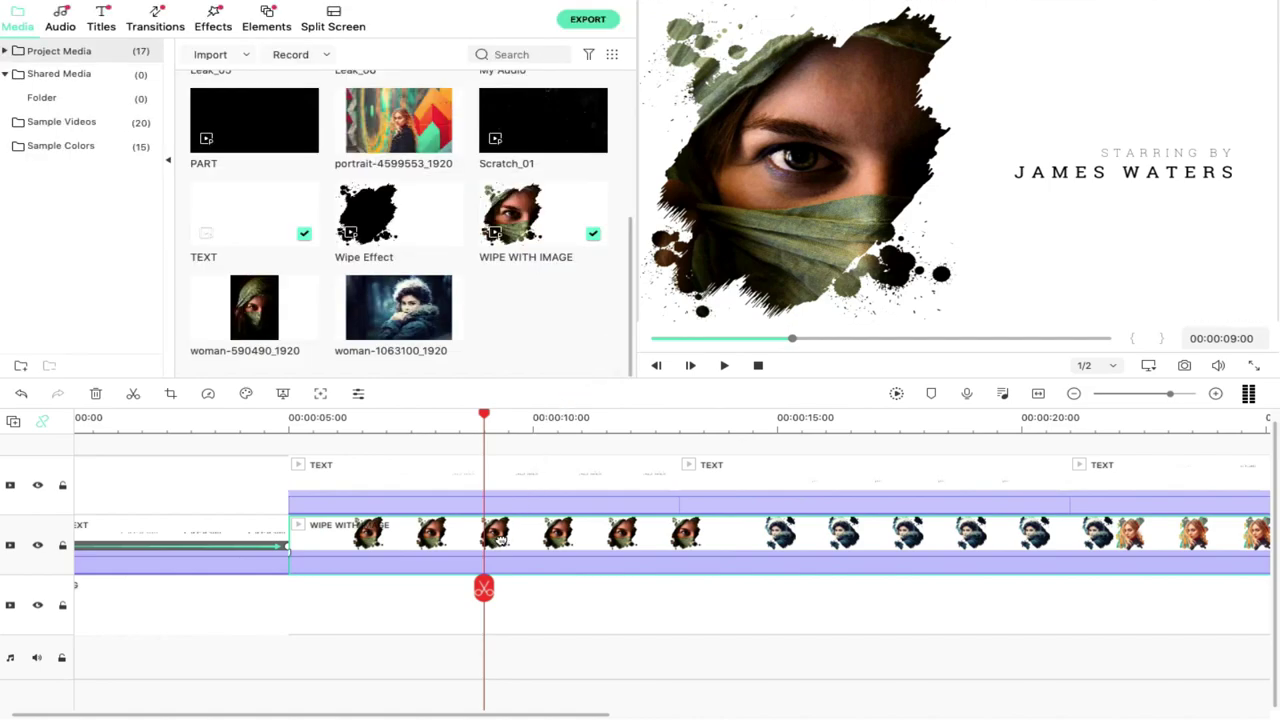
Split the wipe clip and keyframe its first part at 200% scale from 5 seconds
click(484, 588)
drag(487, 420, 288, 420)
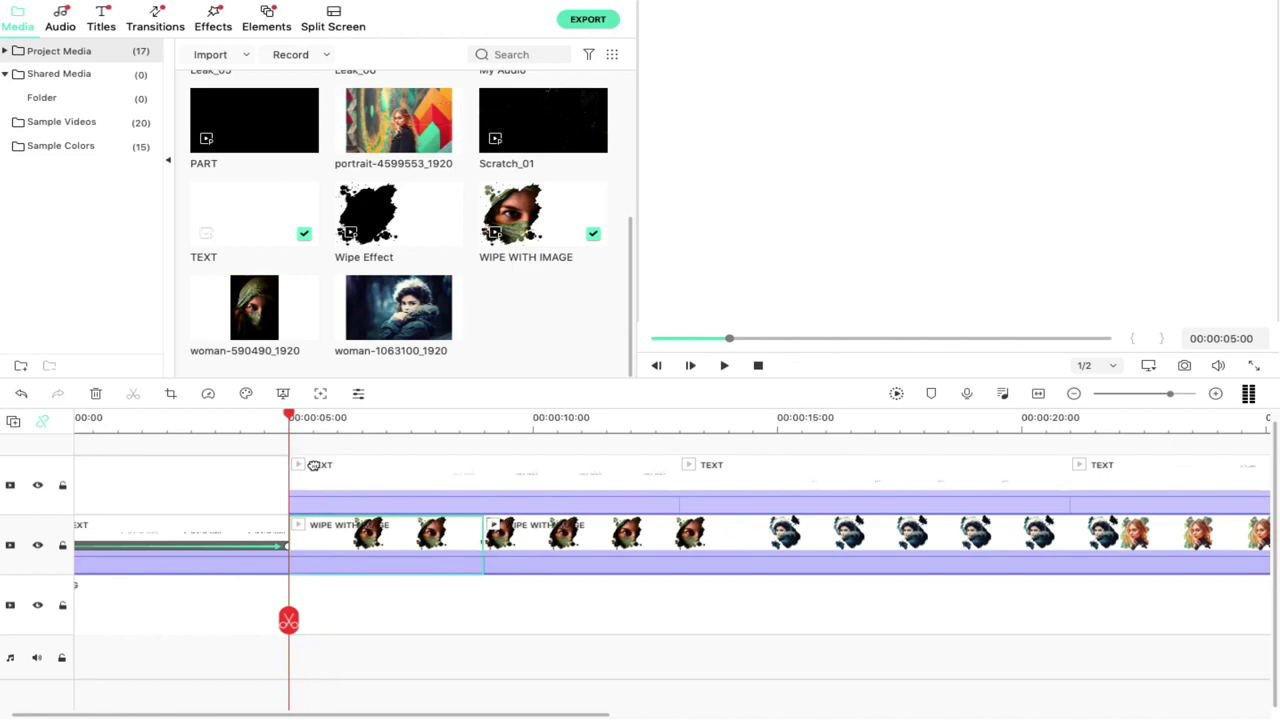
double_click(365, 533)
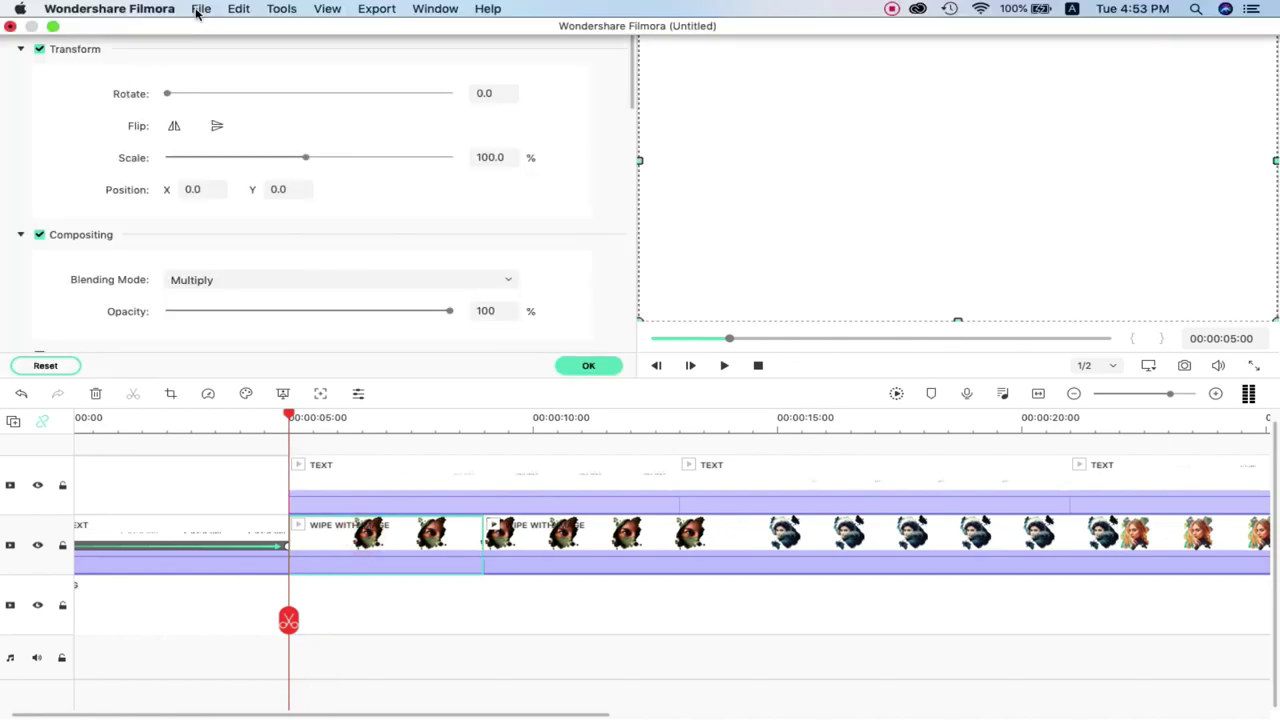
click(190, 22)
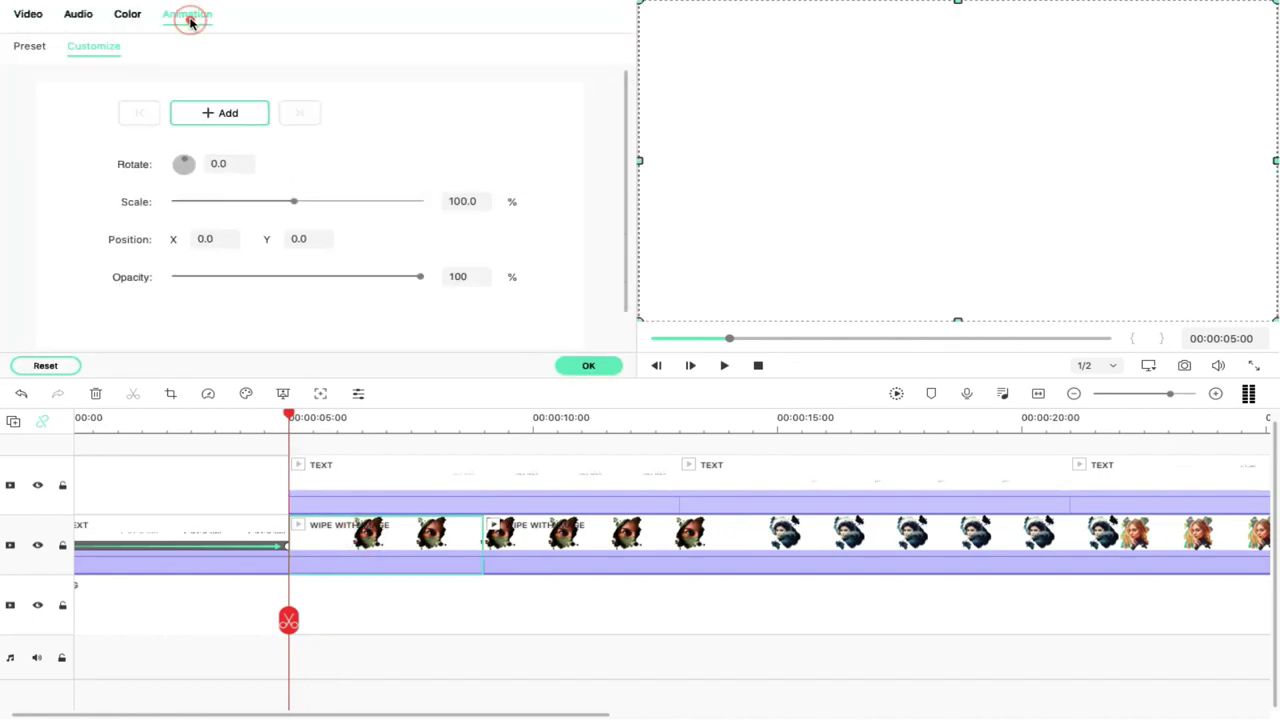
click(226, 115)
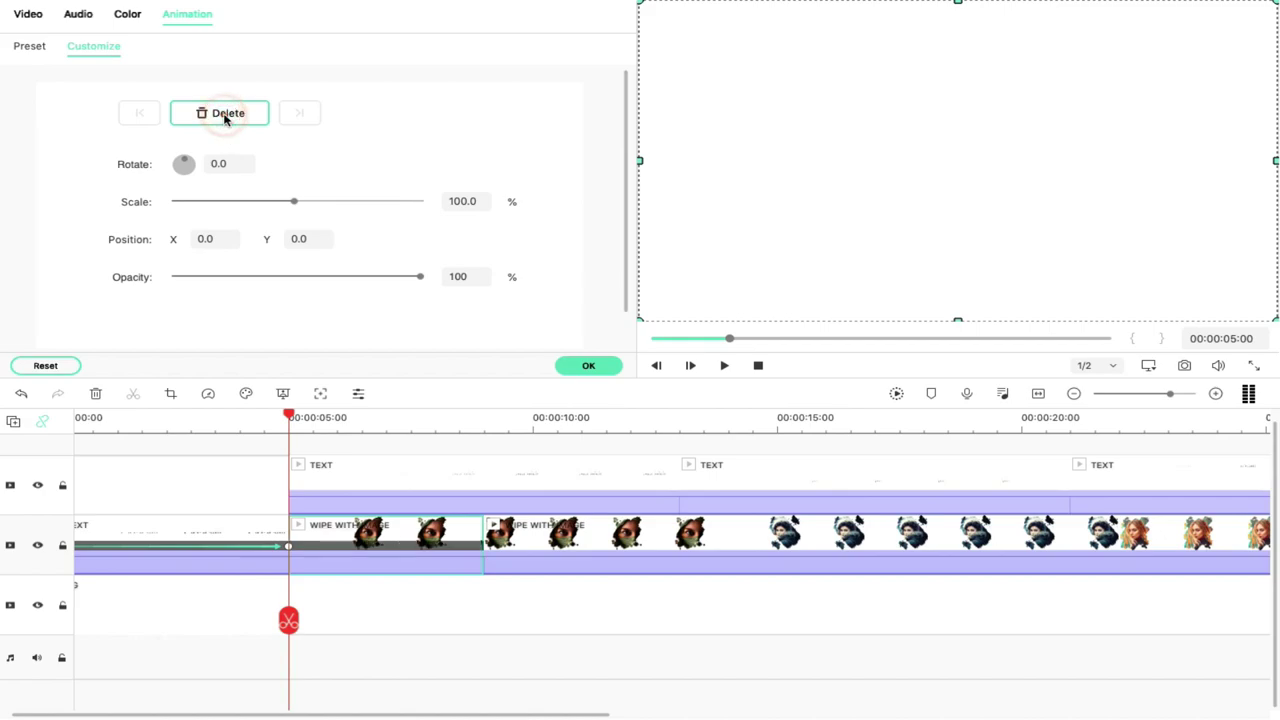
click(462, 198)
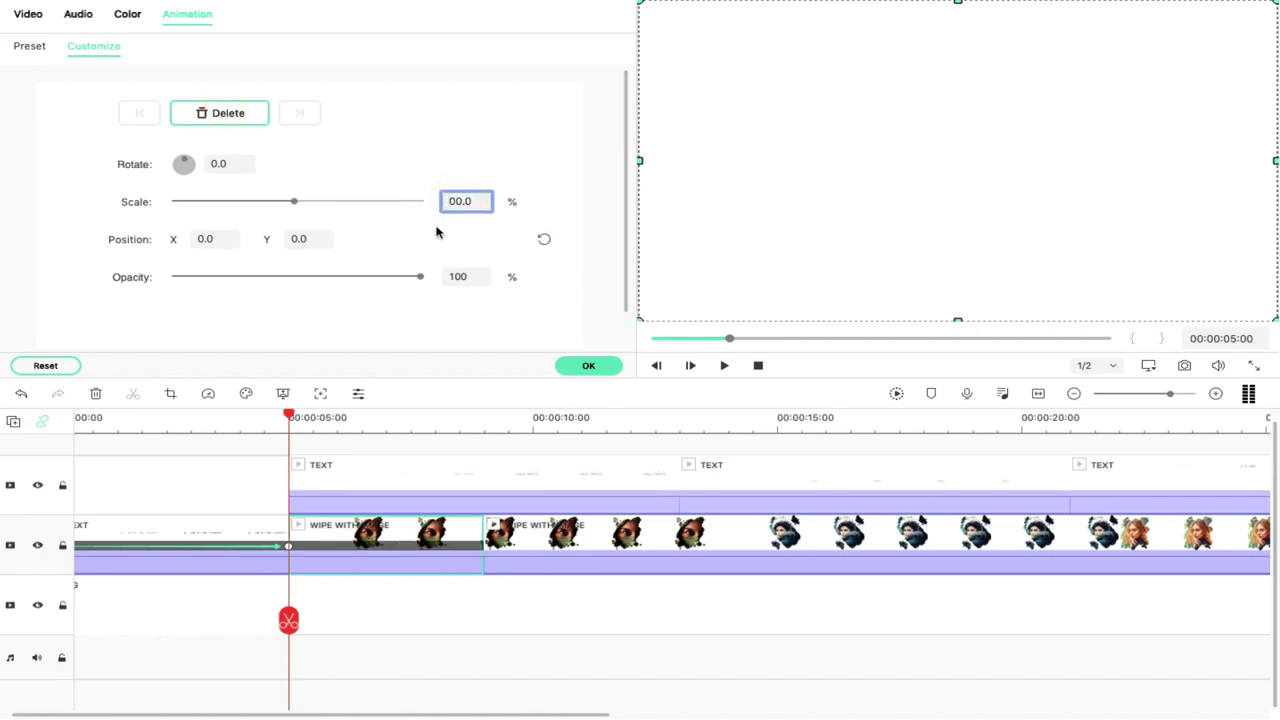
key(Return)
Near the first part's end, keyframe the portrait shifted right to Position X 250.3
click(415, 420)
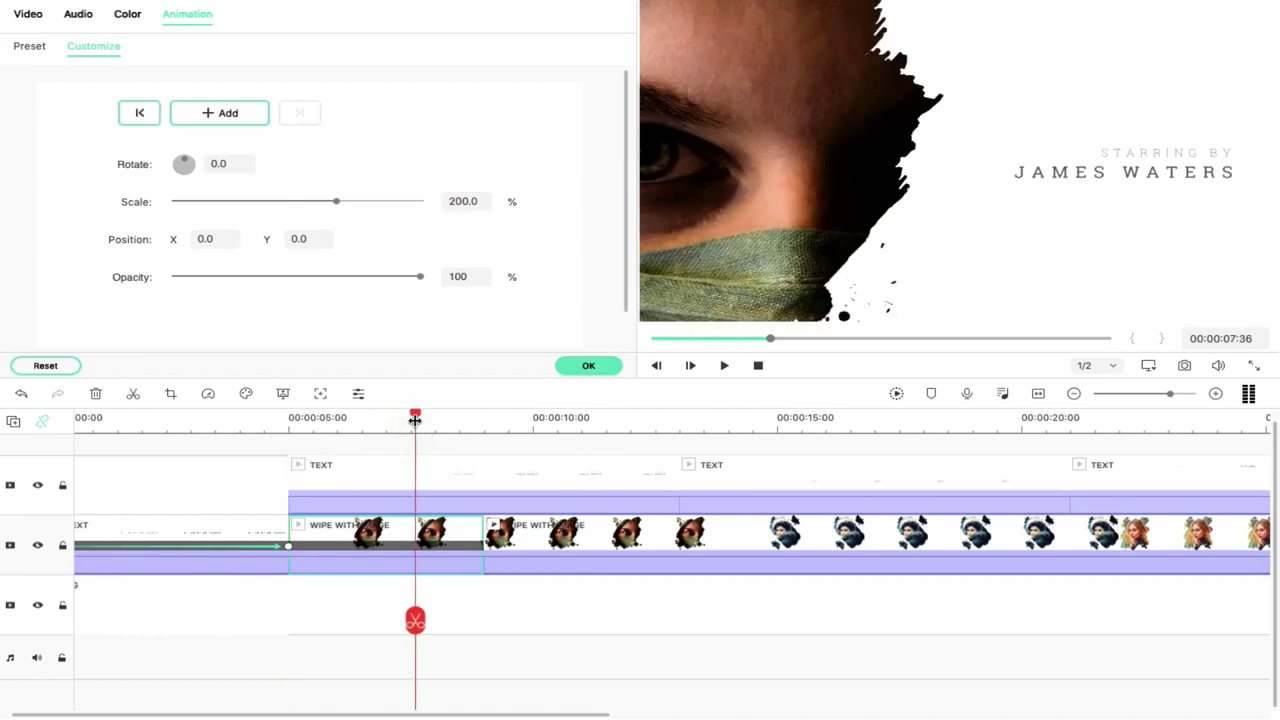
drag(418, 417, 455, 417)
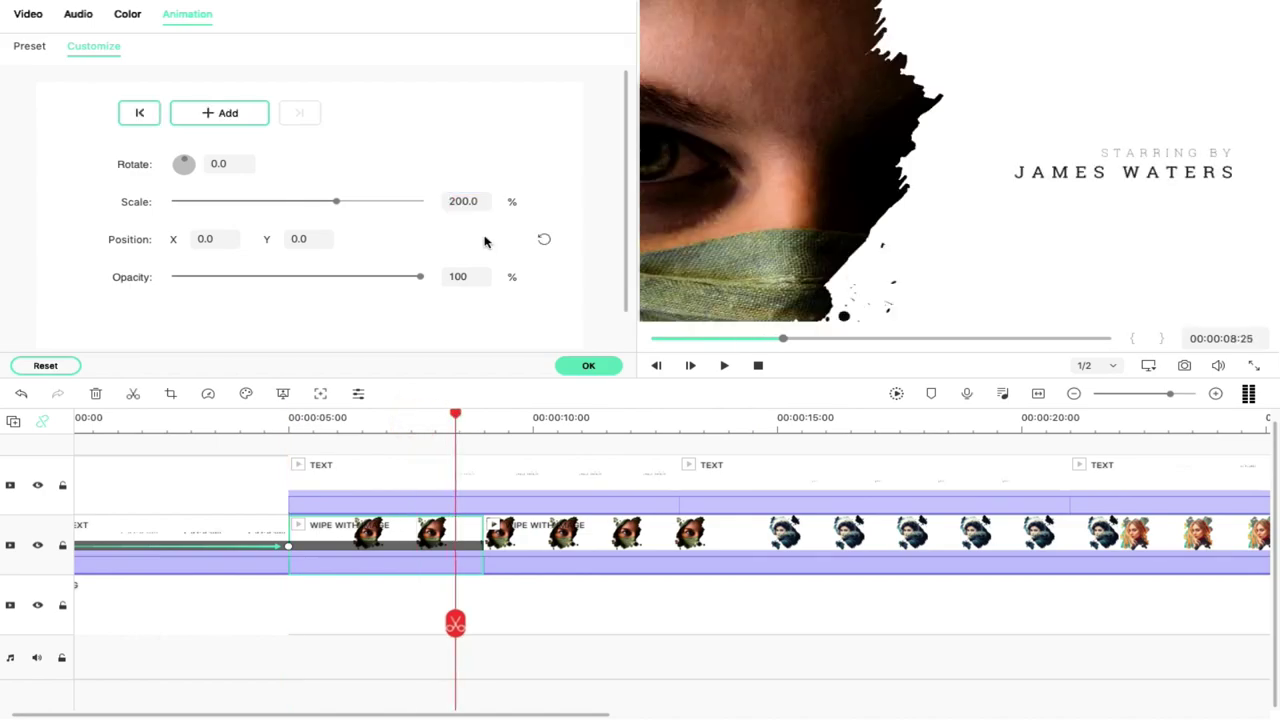
click(198, 237)
drag(218, 236, 464, 224)
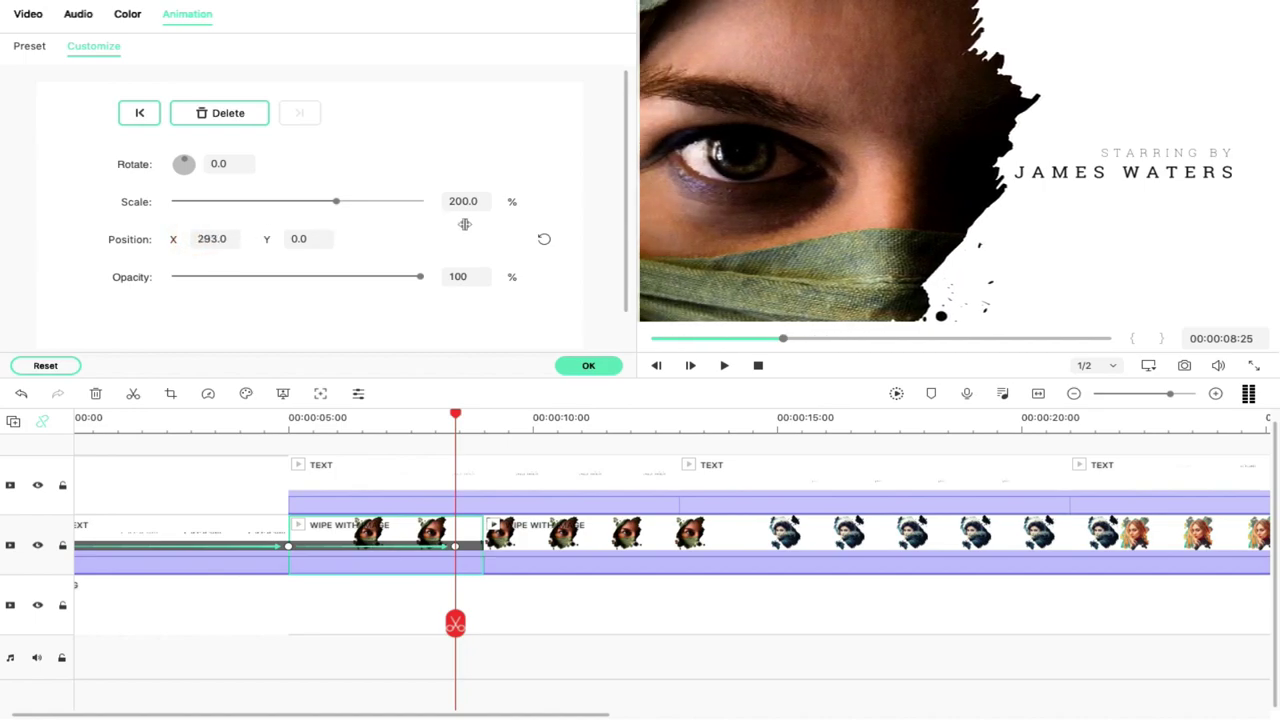
click(486, 542)
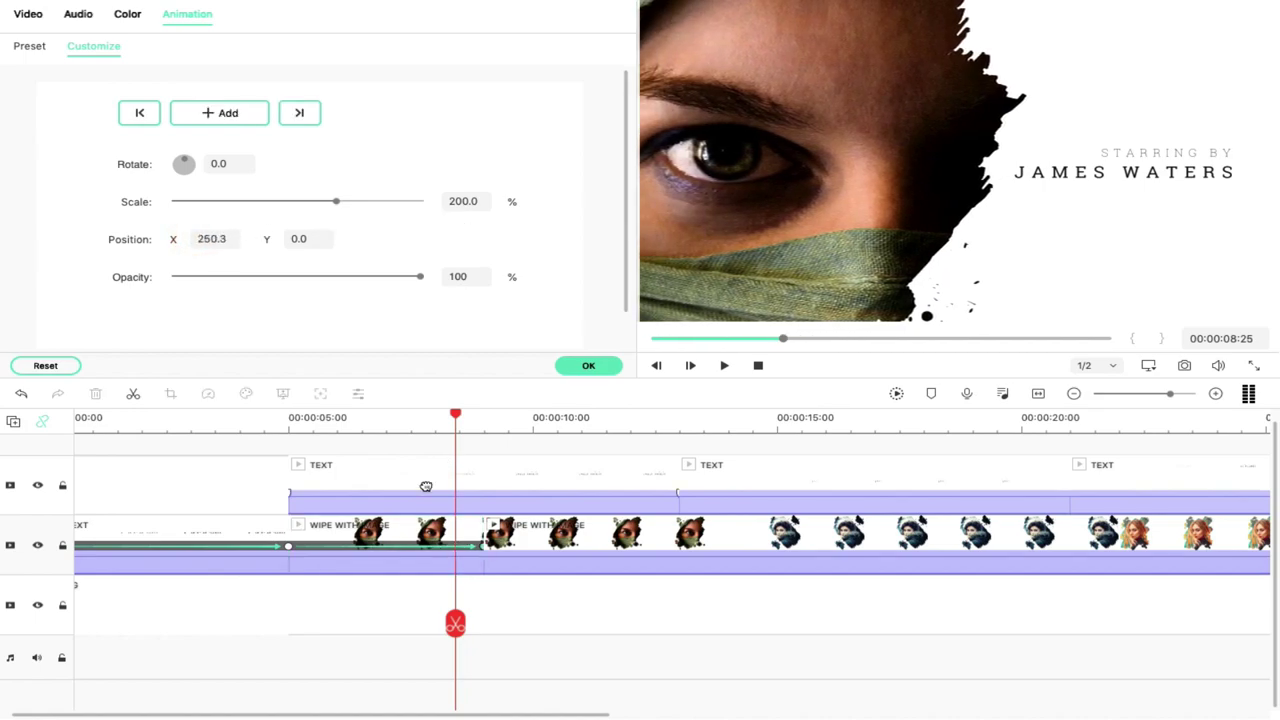
click(588, 366)
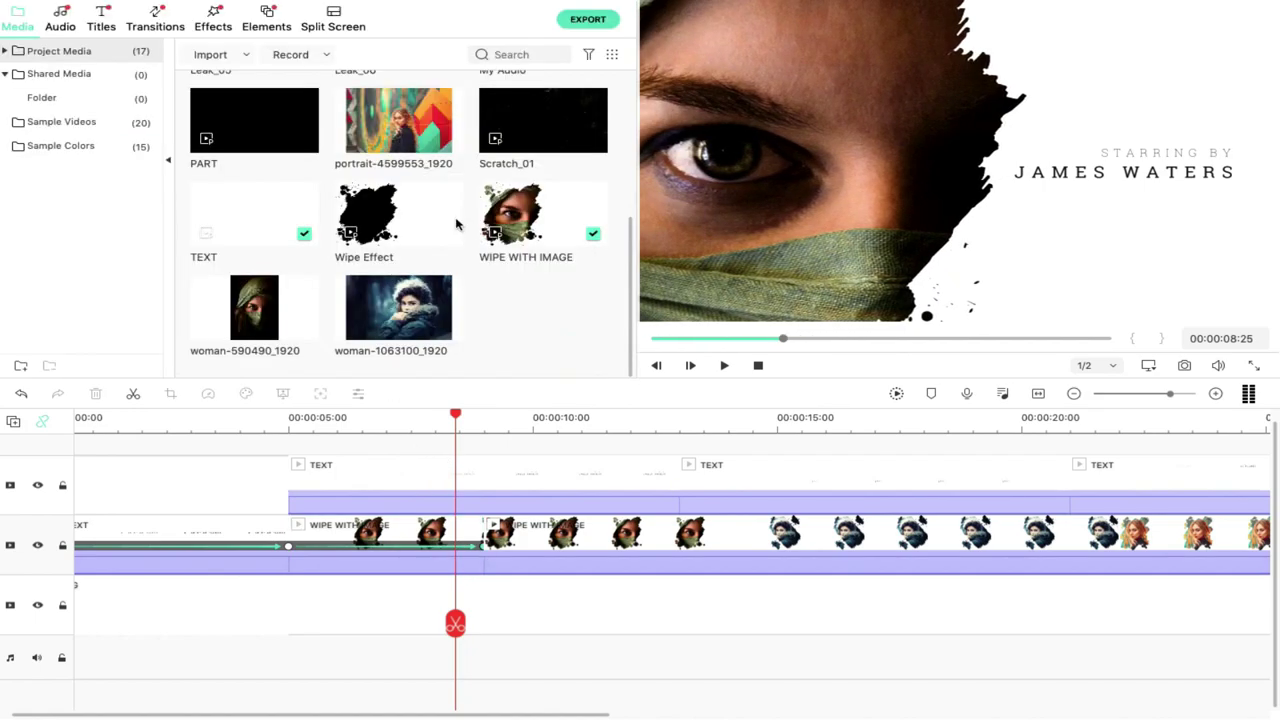
Place BG_MAIN on track 3 at 5 seconds, trimmed to end with the first wipe
scroll(346, 137, up, 3)
drag(306, 343, 294, 597)
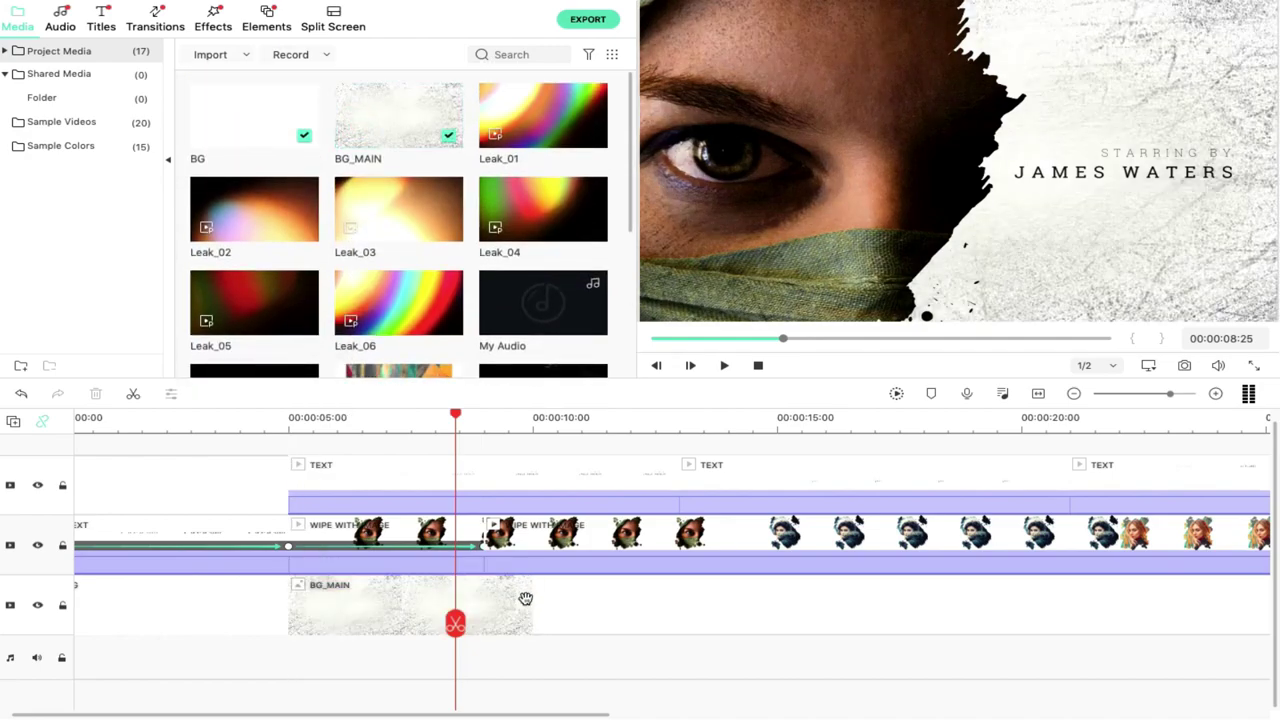
drag(527, 598, 482, 598)
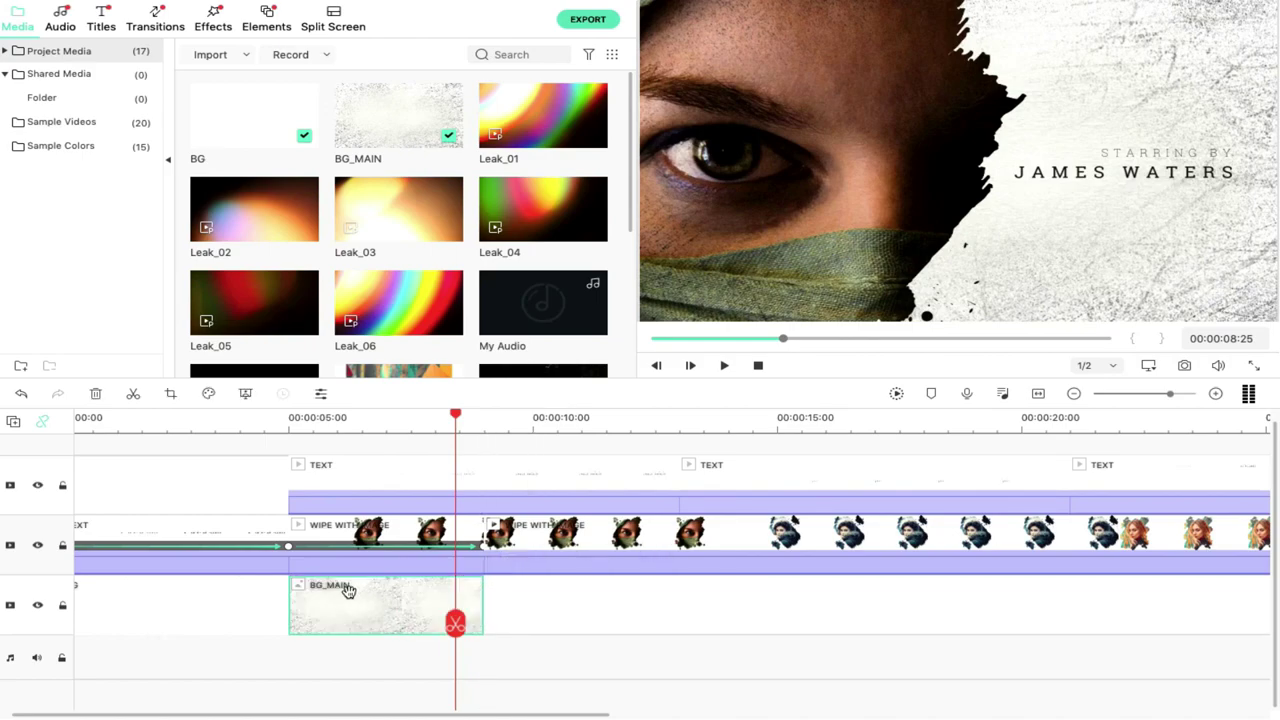
Add a start keyframe on BG_MAIN with Scale set to 150%
double_click(348, 591)
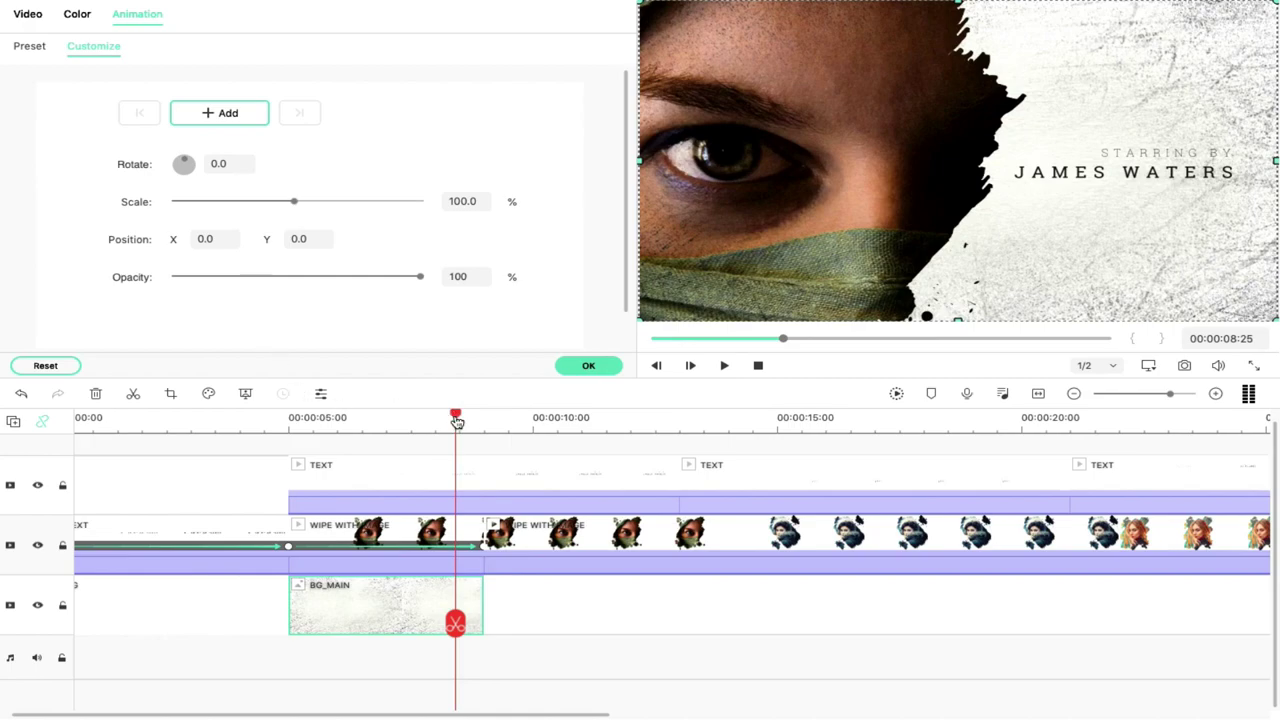
click(289, 460)
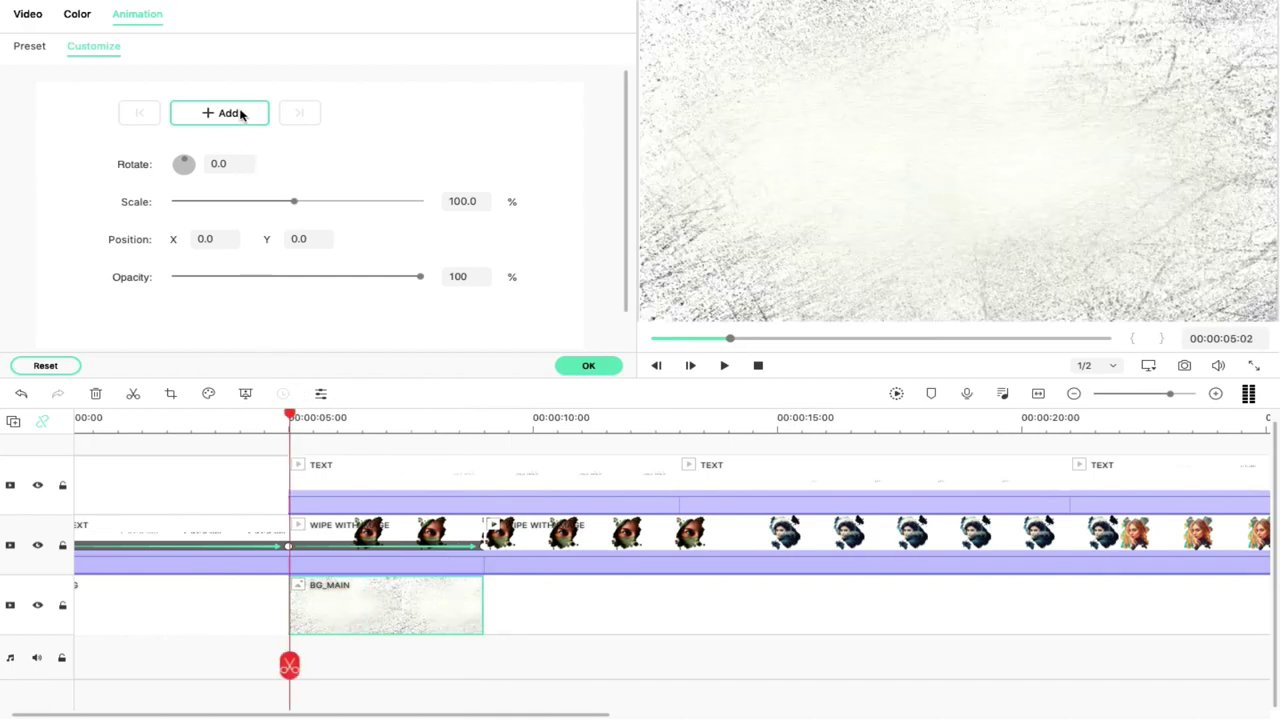
click(229, 113)
click(455, 201)
text(2)
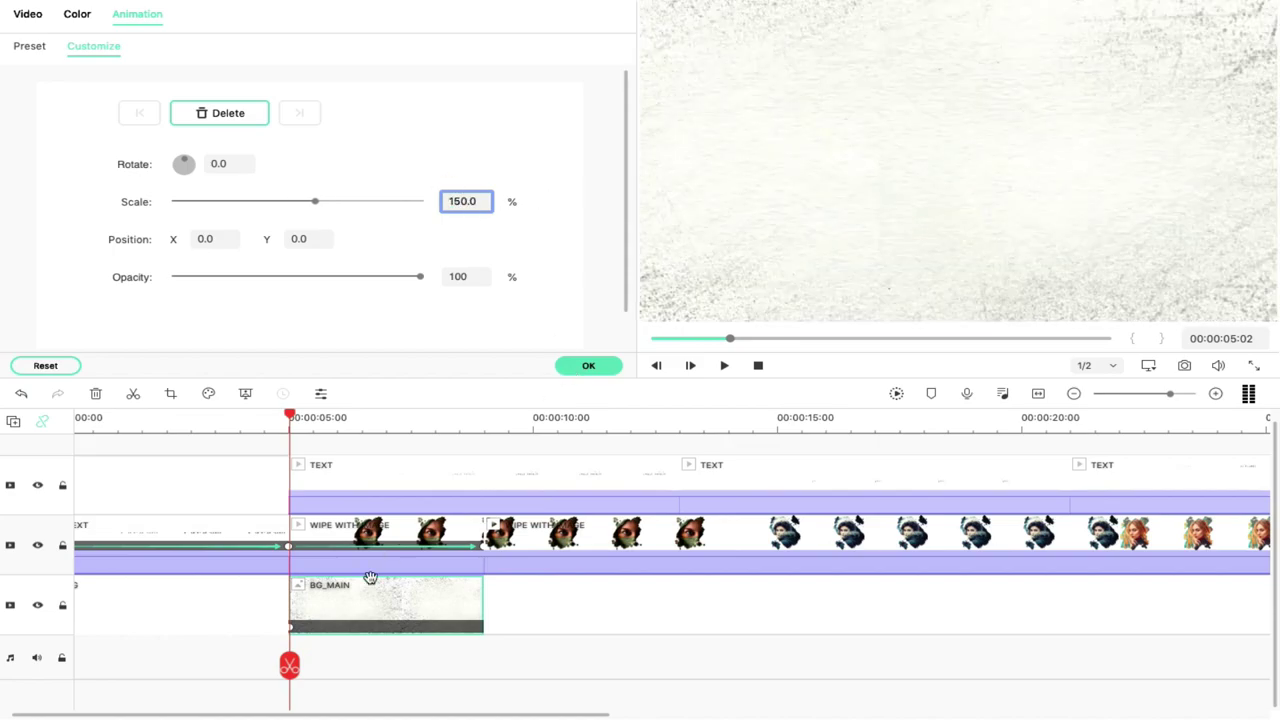
Keyframe BG_MAIN sliding to X 247.4 by 8 seconds, then drop another copy at 13 seconds
click(454, 424)
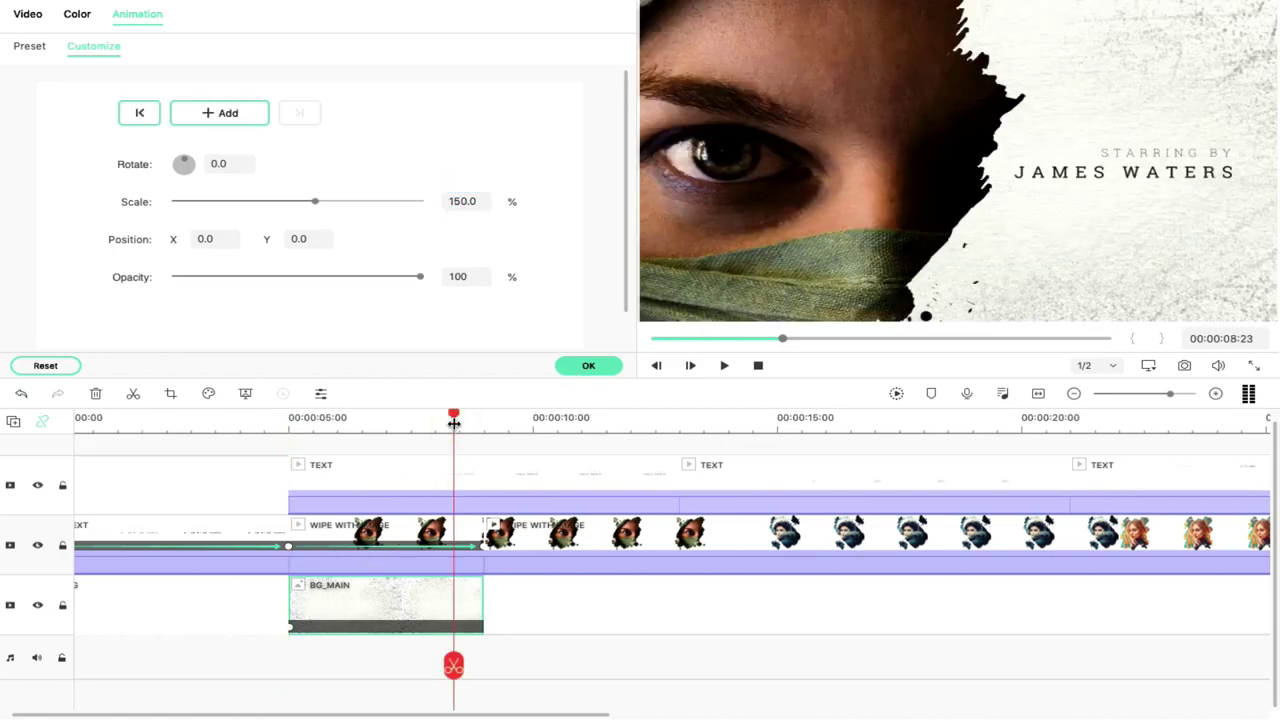
click(200, 239)
text(20.0)
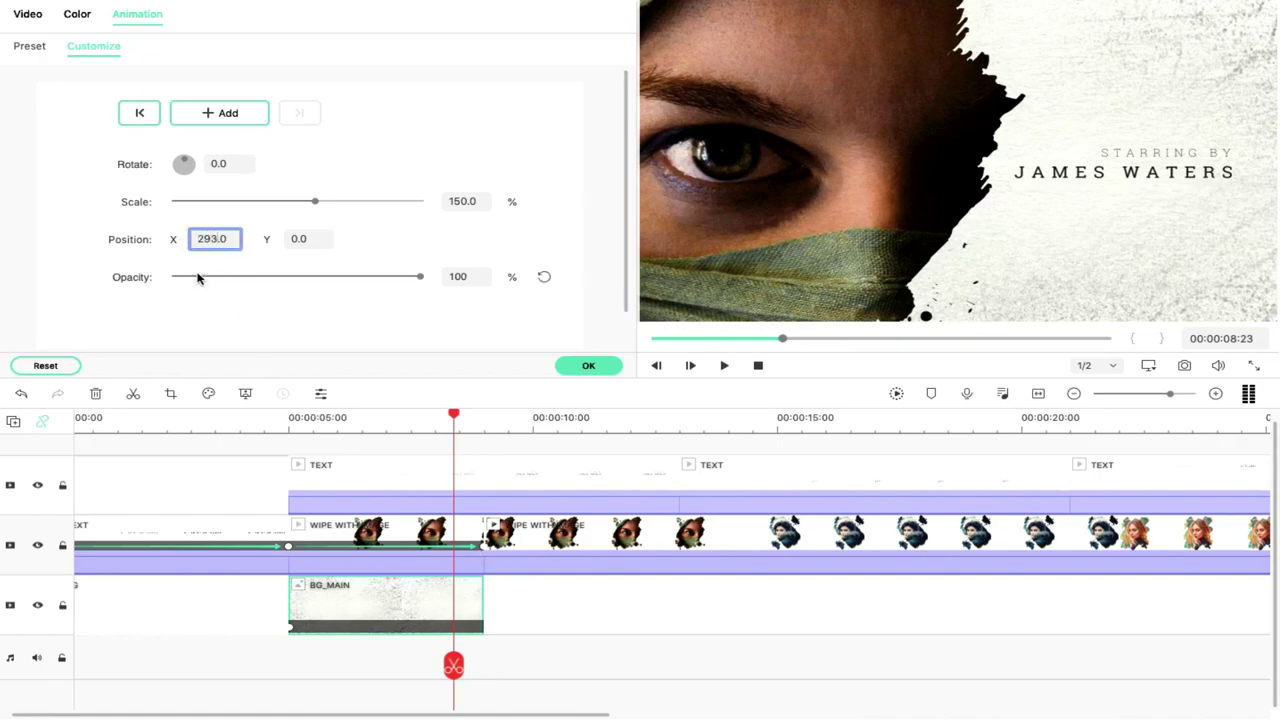
key(Return)
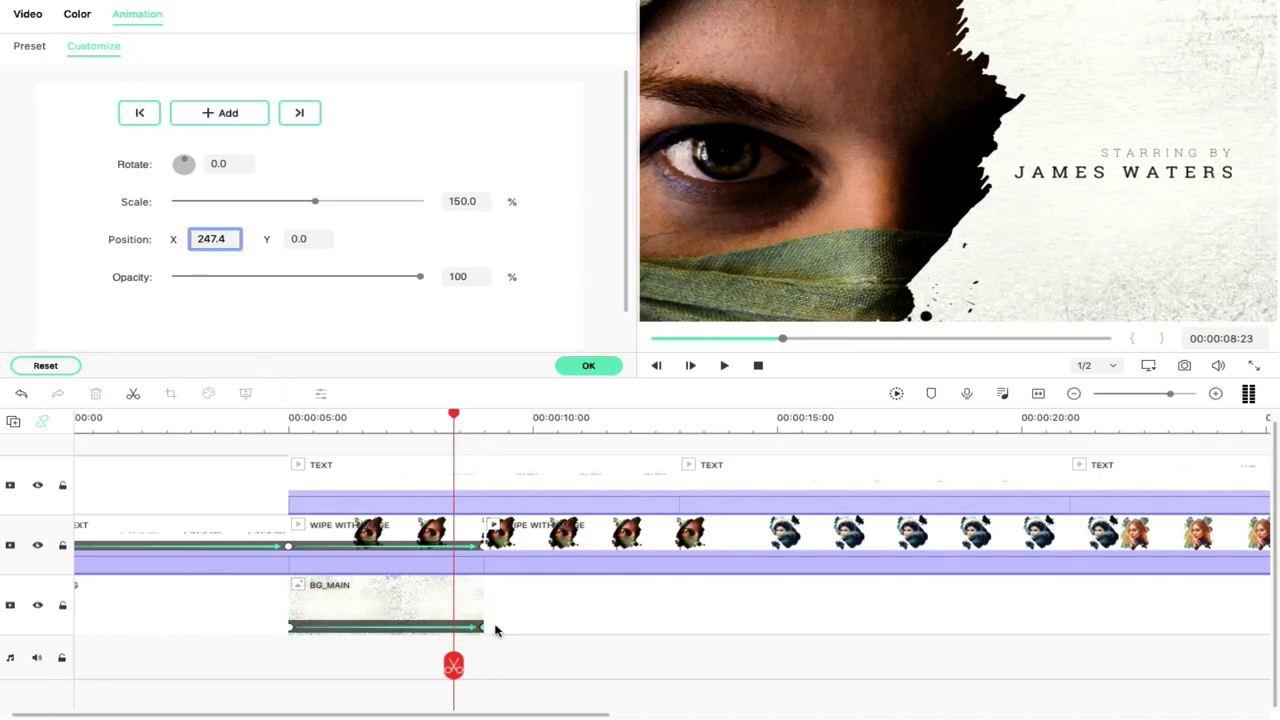
click(681, 664)
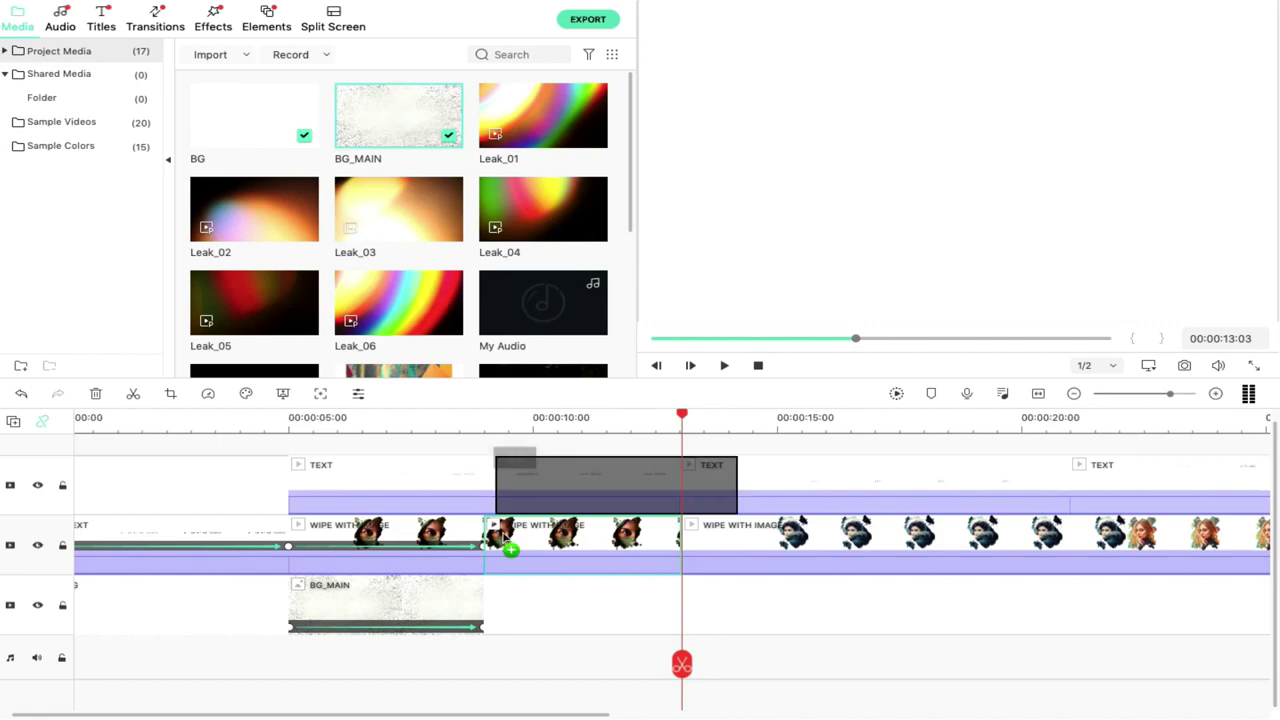
drag(508, 543, 560, 605)
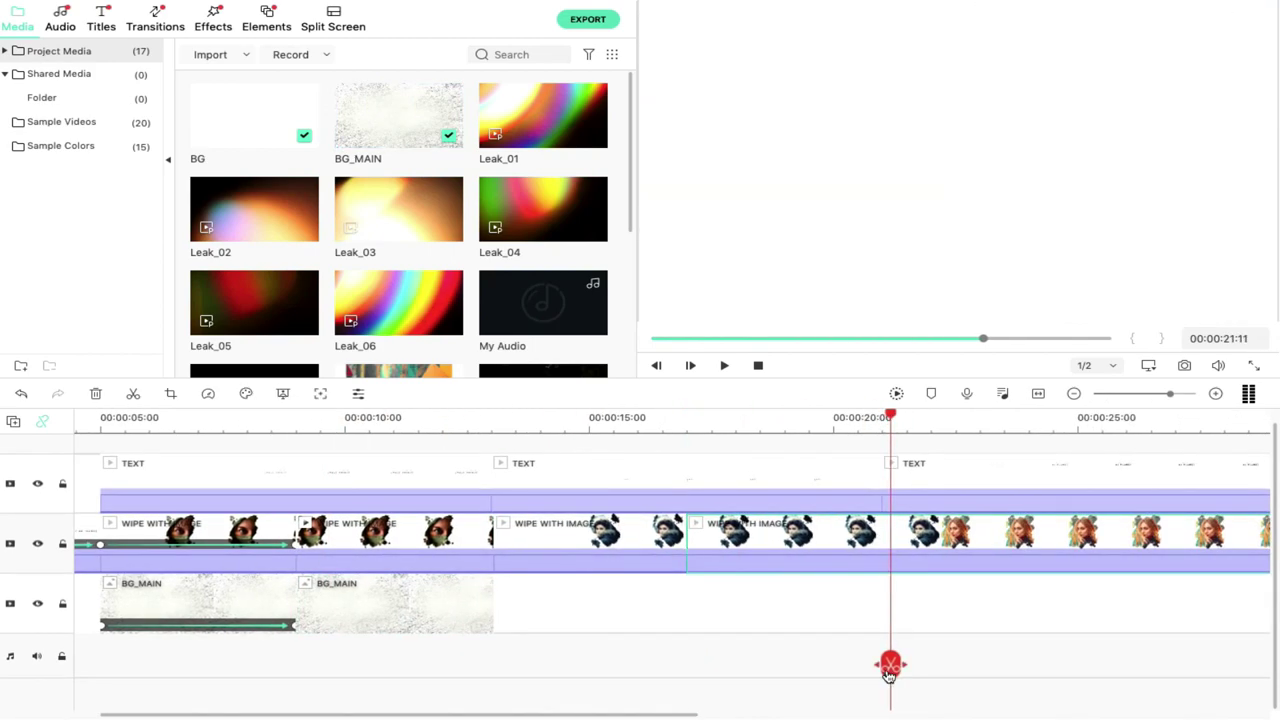
Review the later WIPE WITH IMAGE clips' animation keyframes around 21 seconds
double_click(732, 530)
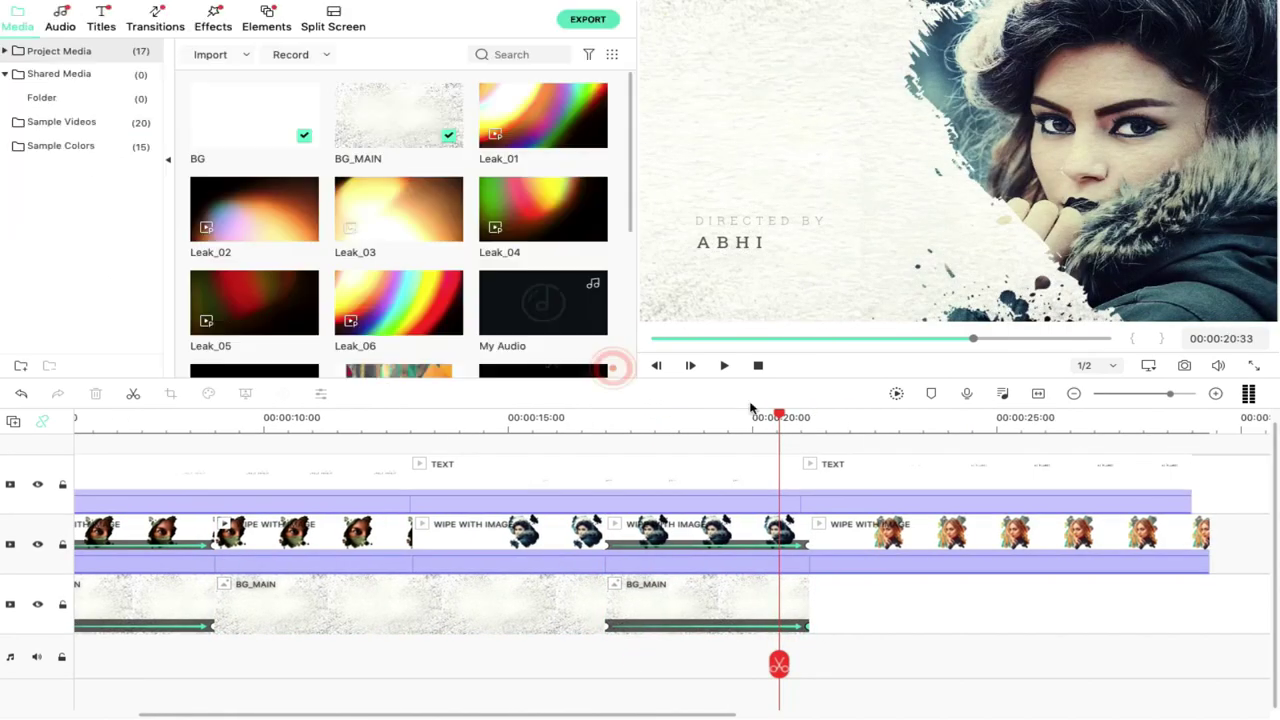
click(907, 428)
drag(907, 428, 997, 428)
double_click(900, 535)
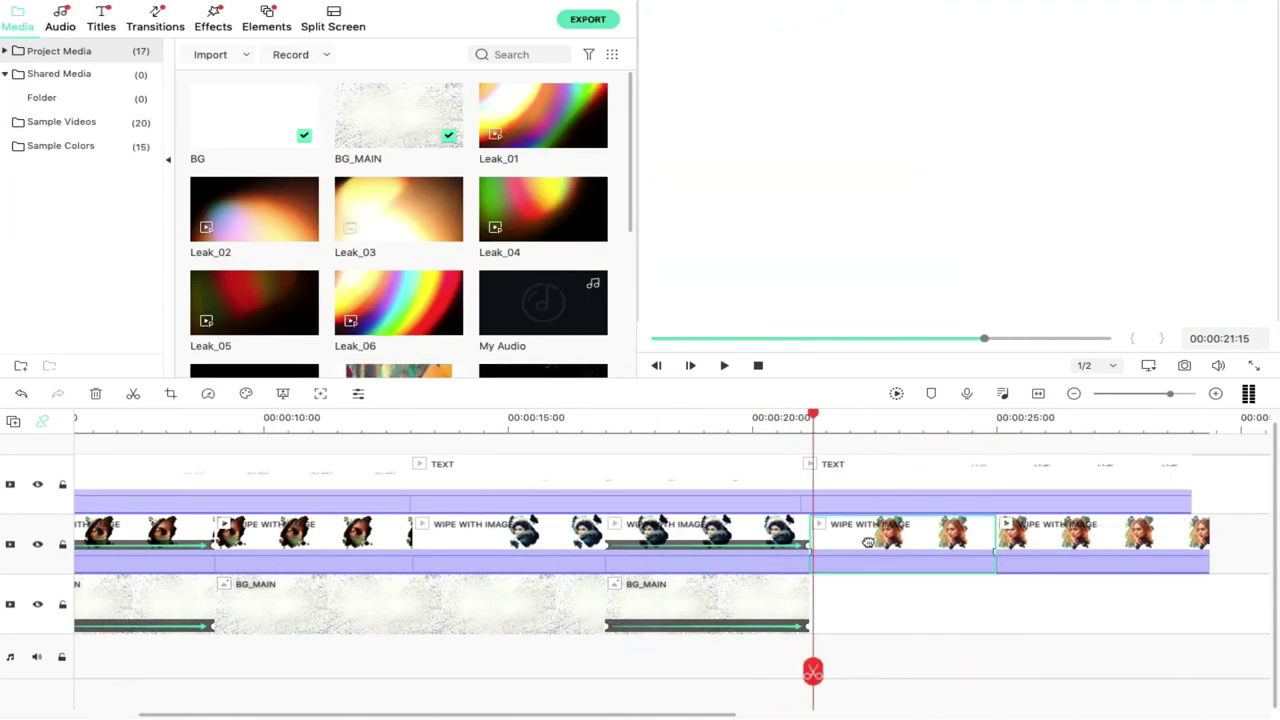
click(826, 420)
drag(829, 421, 822, 420)
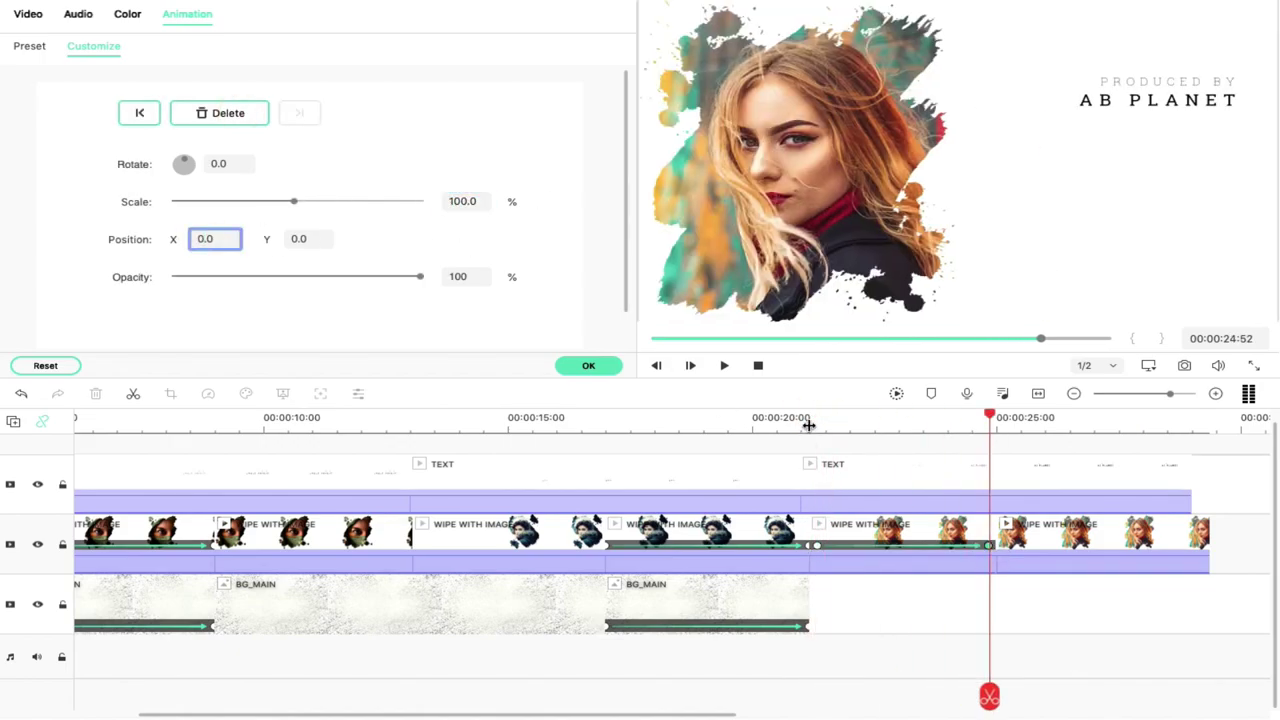
click(797, 418)
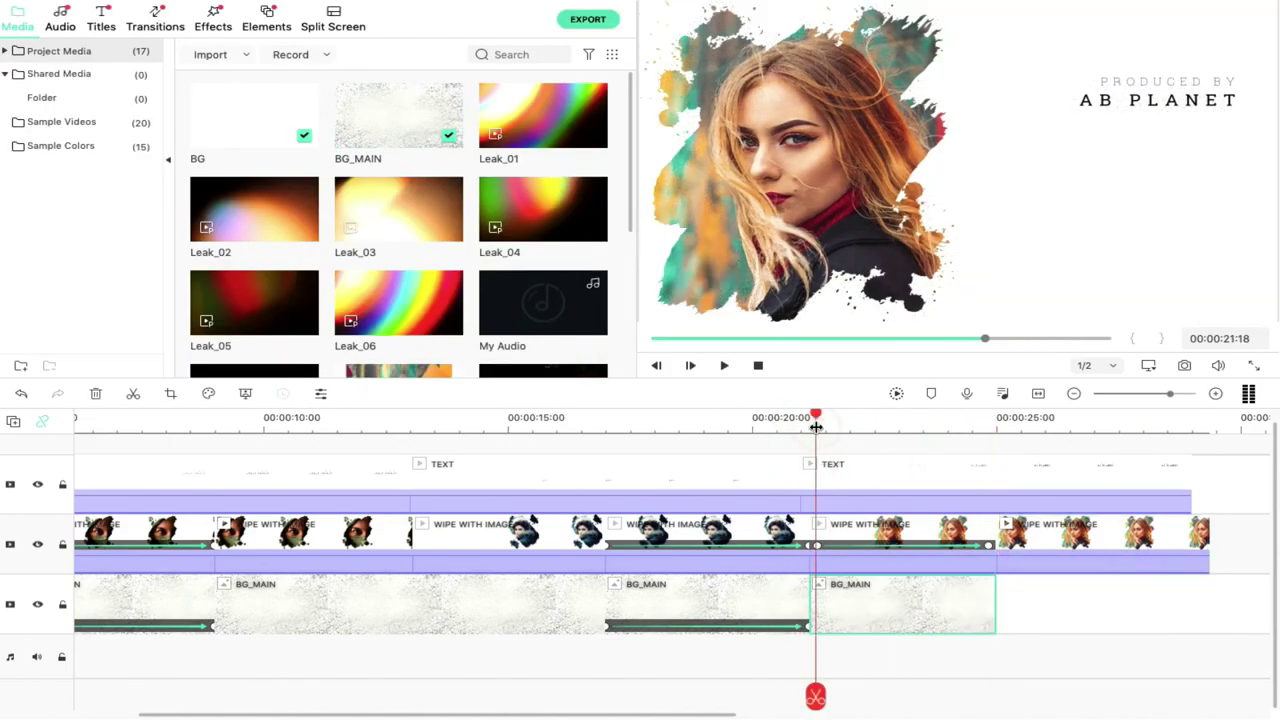
Open the new BG_MAIN copy's animation settings and step to its next keyframe
double_click(878, 585)
click(299, 113)
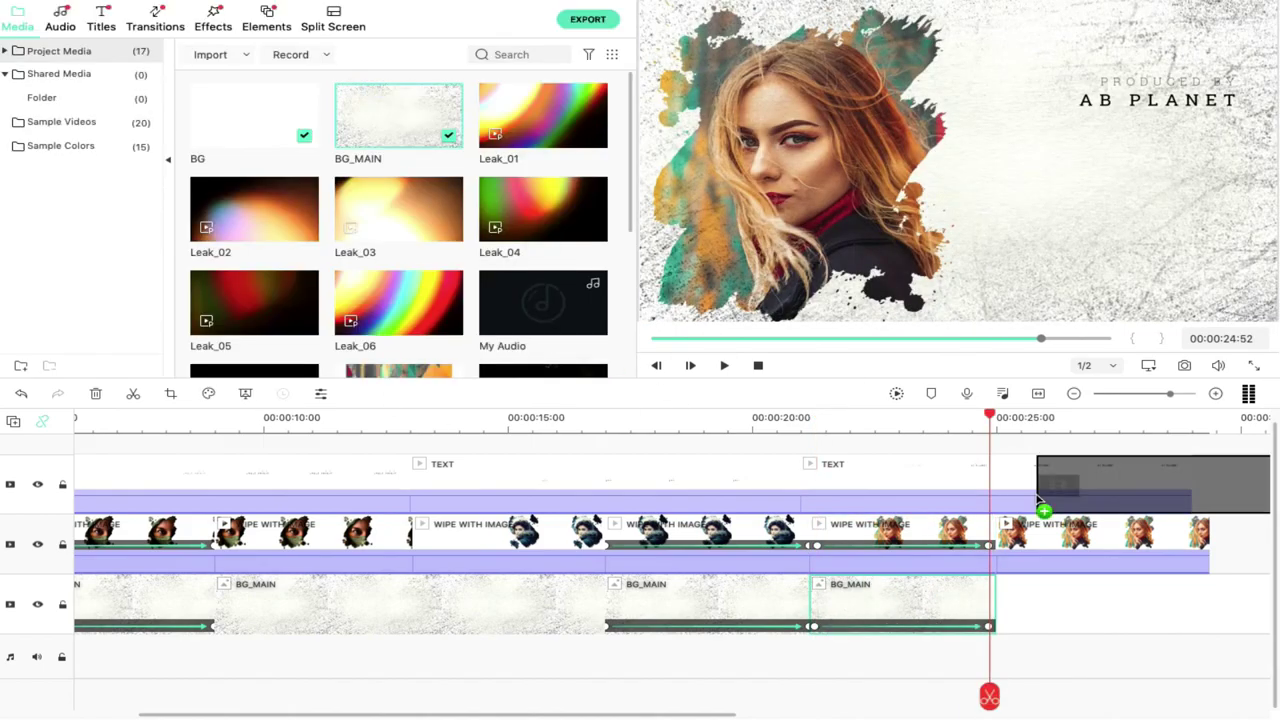
drag(1040, 500, 1040, 600)
scroll(572, 520, left, 5)
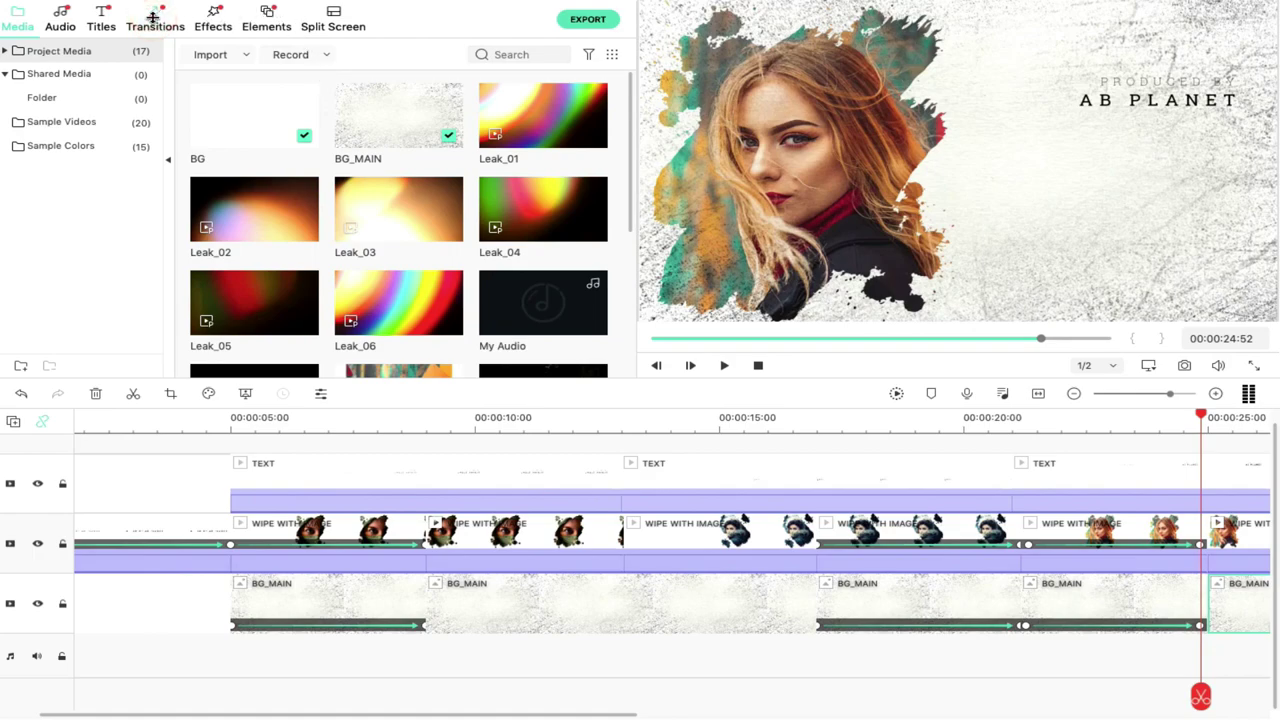
Apply a Dissolve transition between two consecutive WIPE WITH IMAGE clips
click(155, 20)
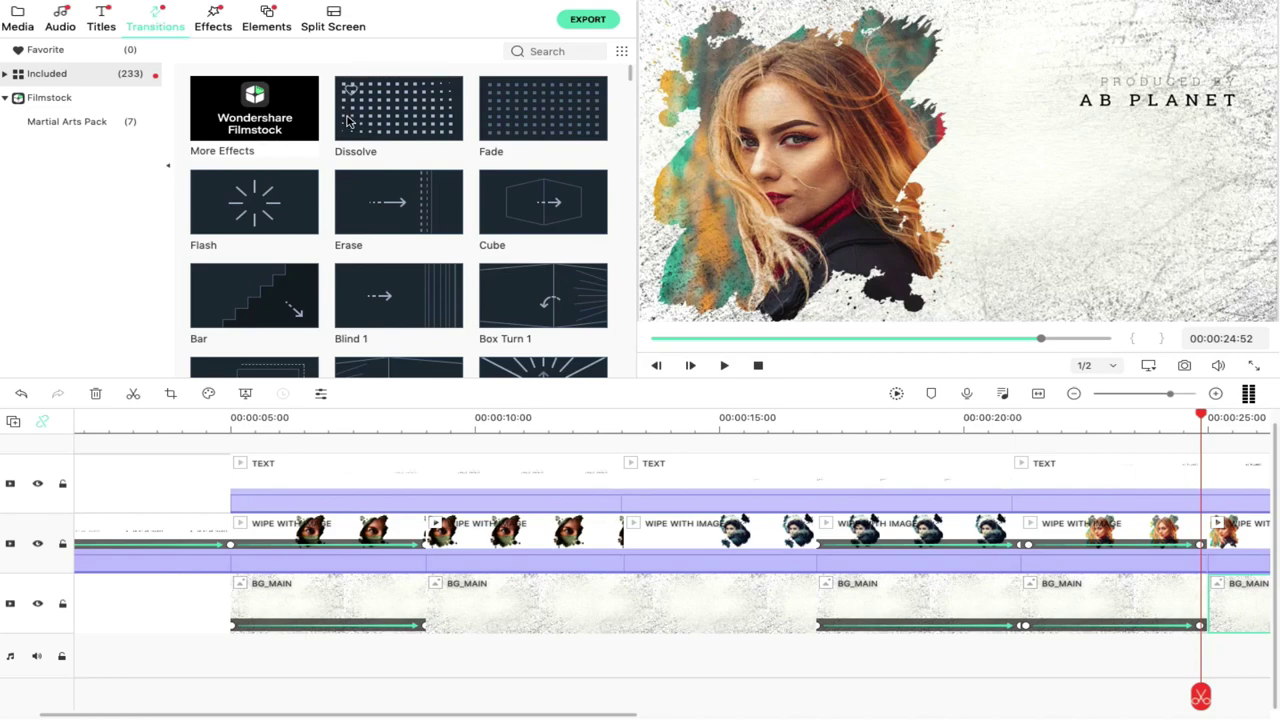
drag(348, 121, 390, 548)
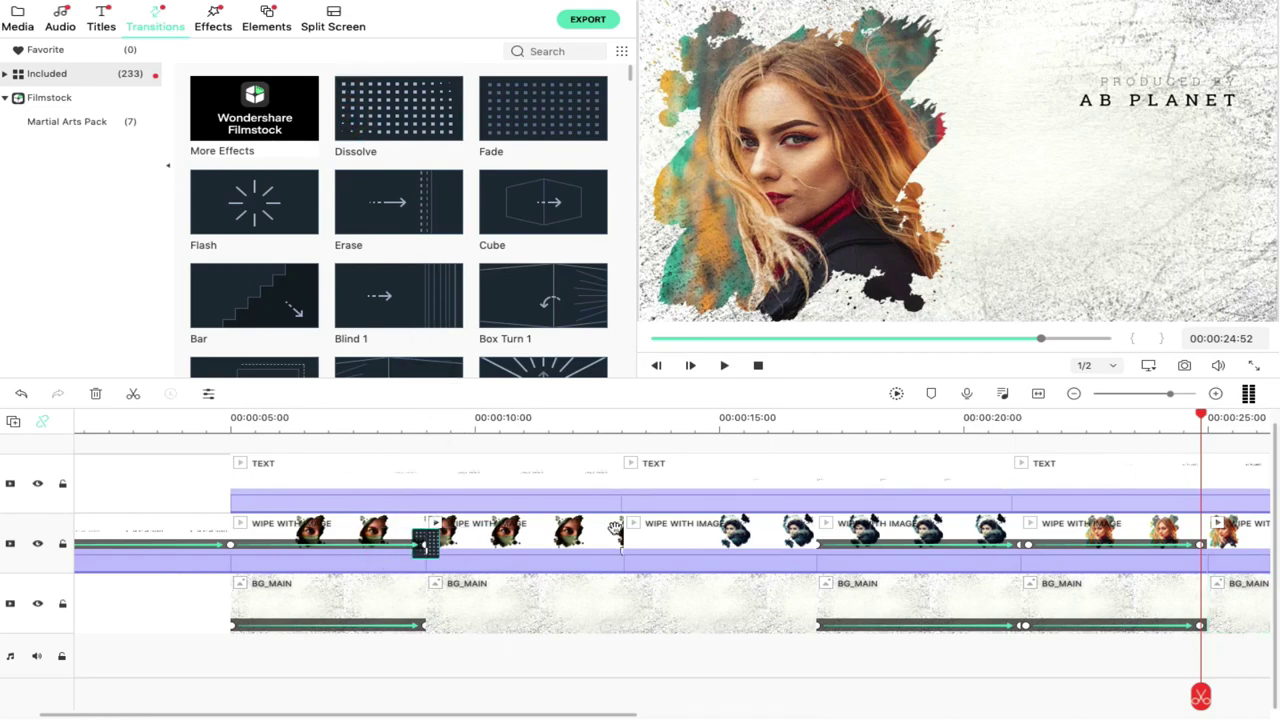
scroll(600, 545, right, 3)
drag(625, 545, 884, 545)
Apply Dissolve transitions at each BG_MAIN clip junction on track 3
scroll(640, 543, right, 3)
drag(398, 108, 703, 603)
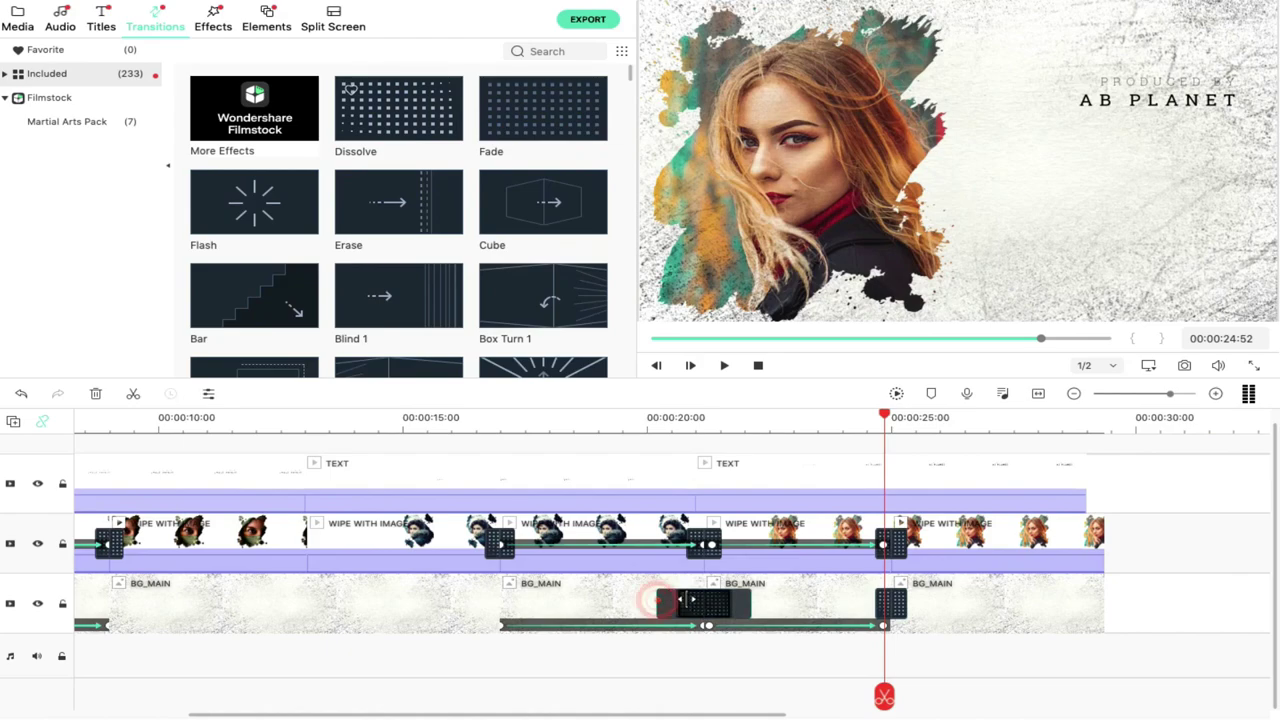
drag(398, 108, 500, 603)
scroll(500, 600, left, 2)
drag(398, 108, 166, 603)
scroll(166, 603, left, 2)
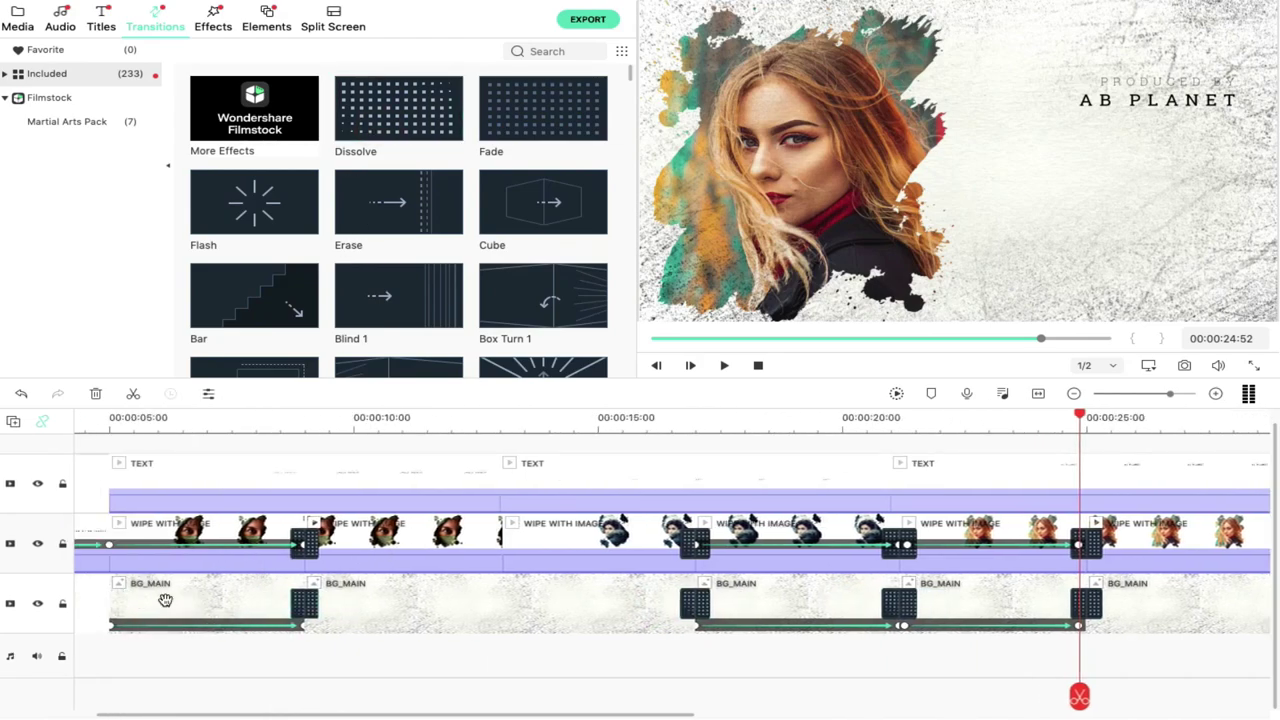
drag(398, 108, 500, 543)
scroll(463, 586, left, 1)
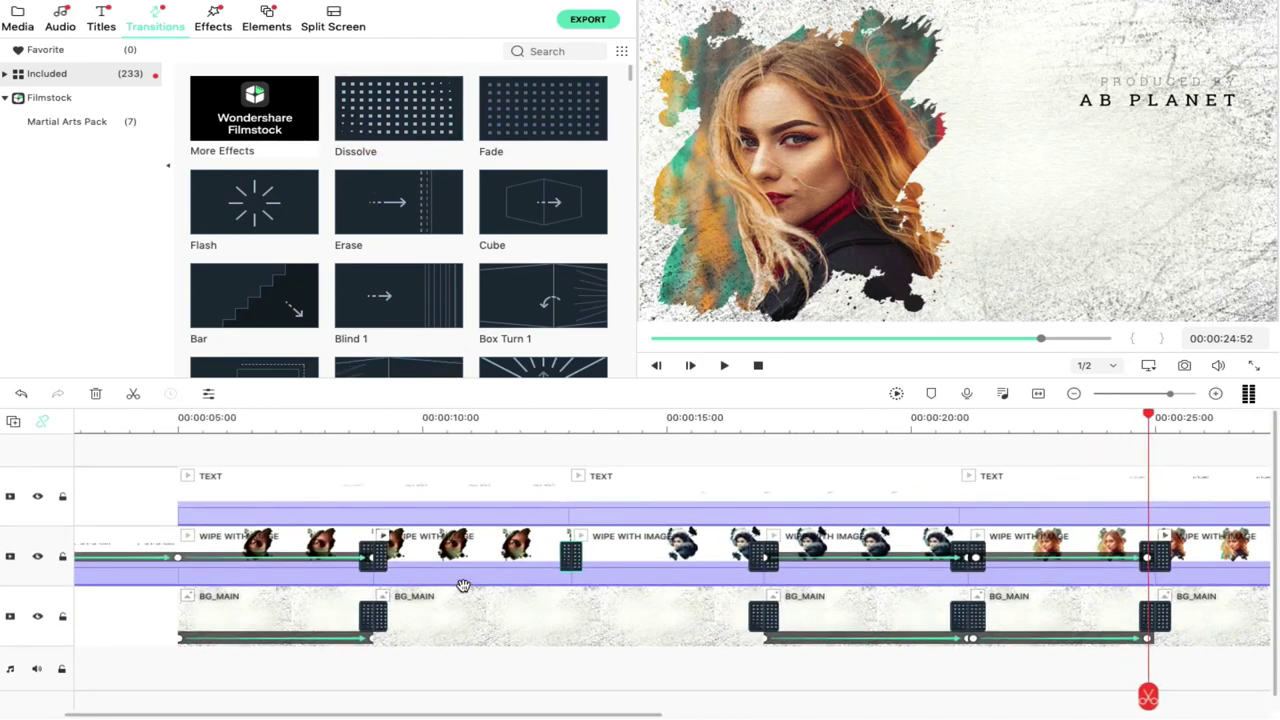
scroll(463, 586, left, 1)
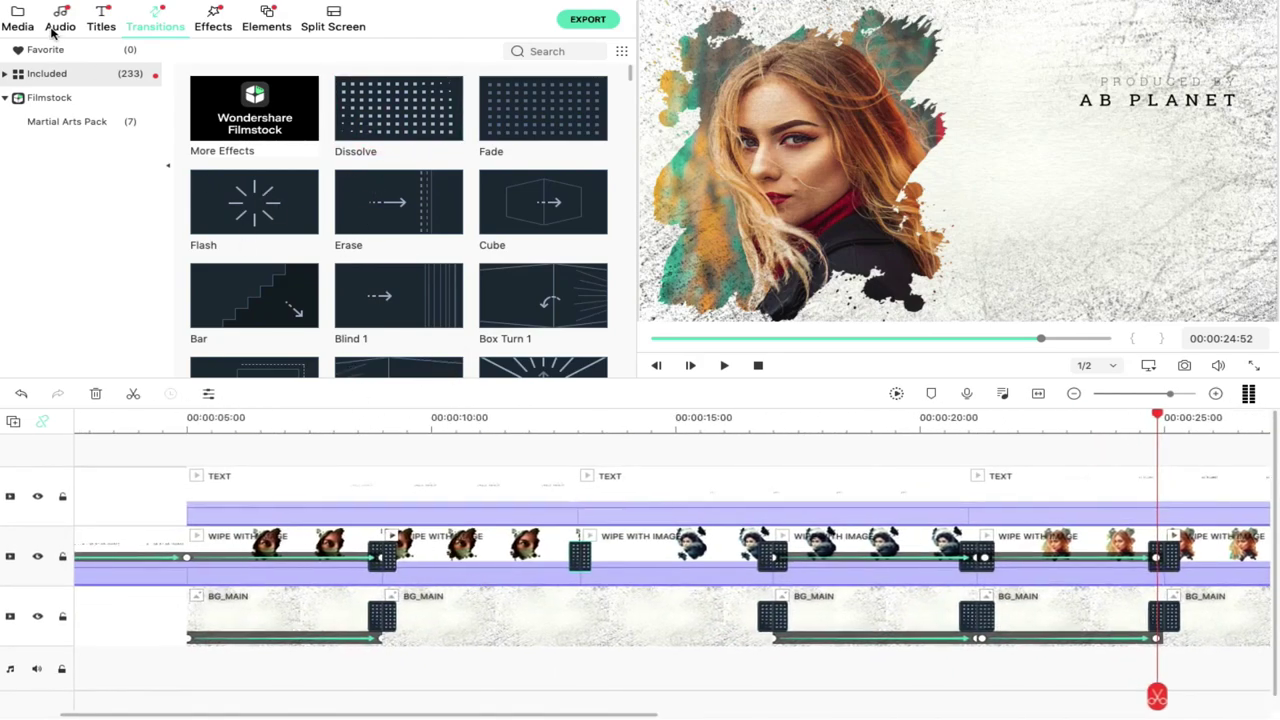
Place Leak_02 from the media library above the opening TEXT clip
click(20, 17)
scroll(169, 515, left, 3)
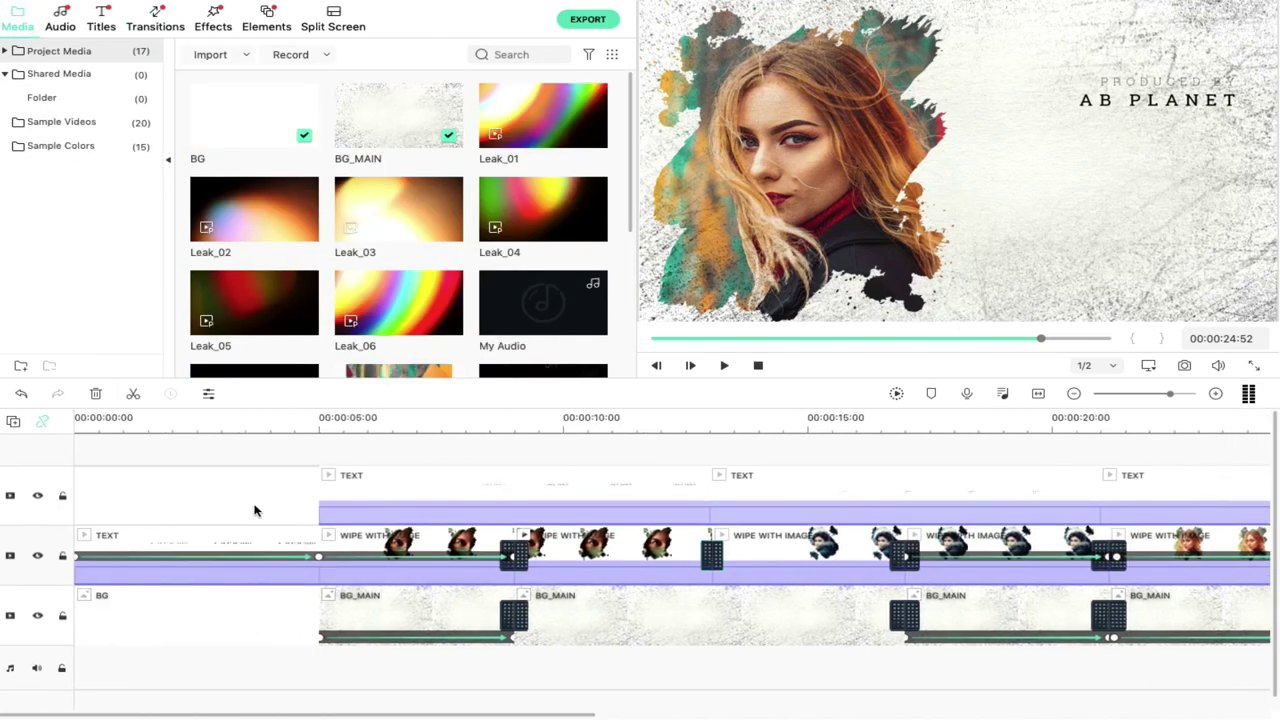
mouse_move(197, 210)
mouse_down()
mouse_move(157, 491)
mouse_move(133, 487)
mouse_move(166, 486)
mouse_up()
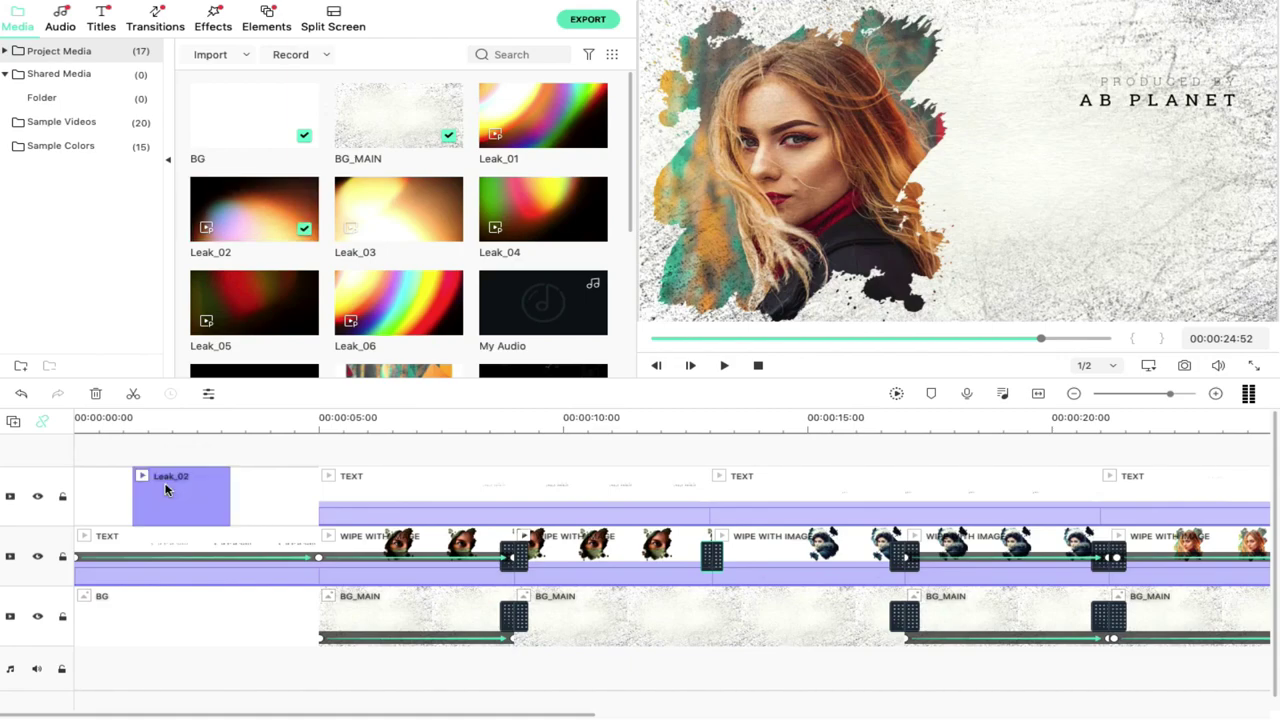
Set Leak_02's compositing blending mode to Screen
double_click(165, 484)
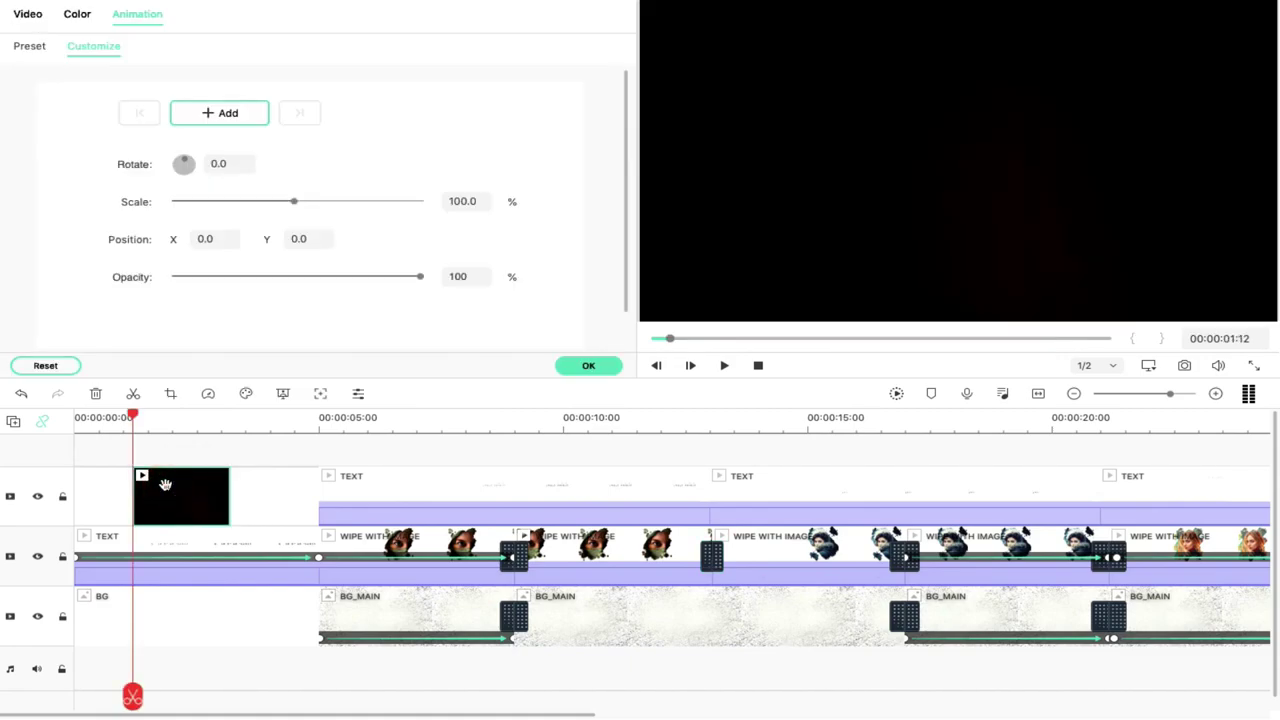
click(28, 15)
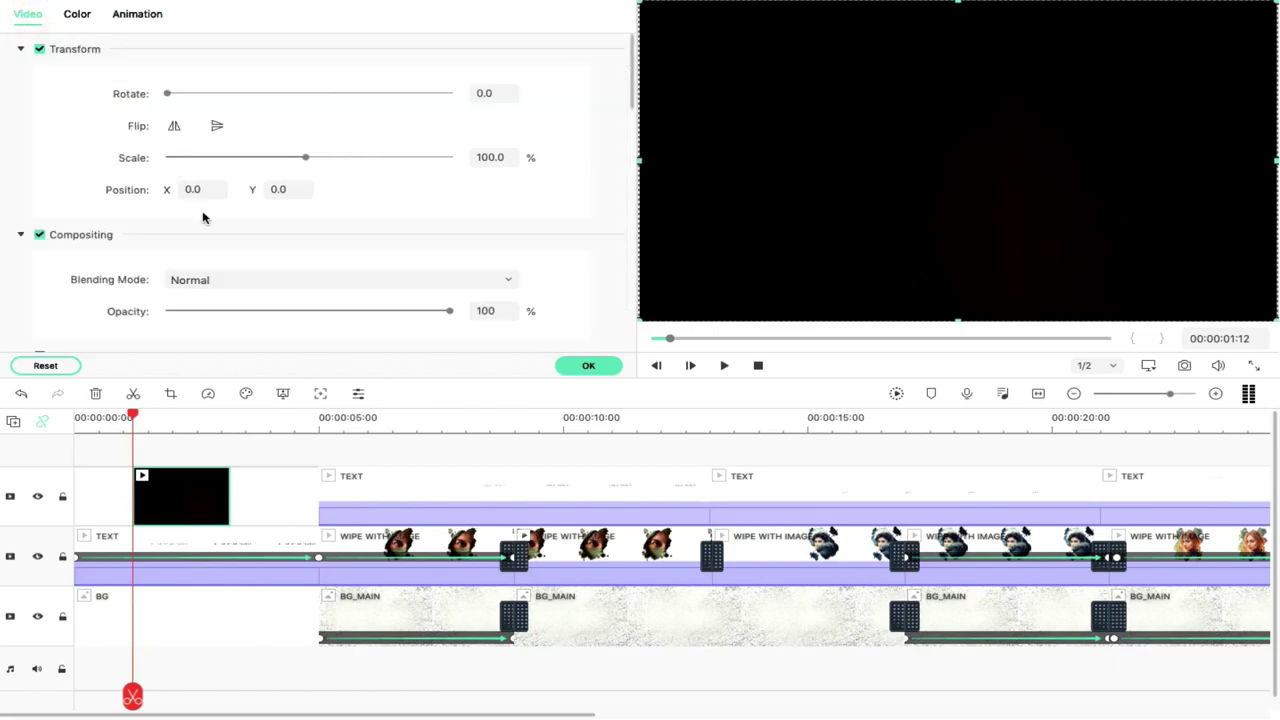
click(203, 283)
click(200, 383)
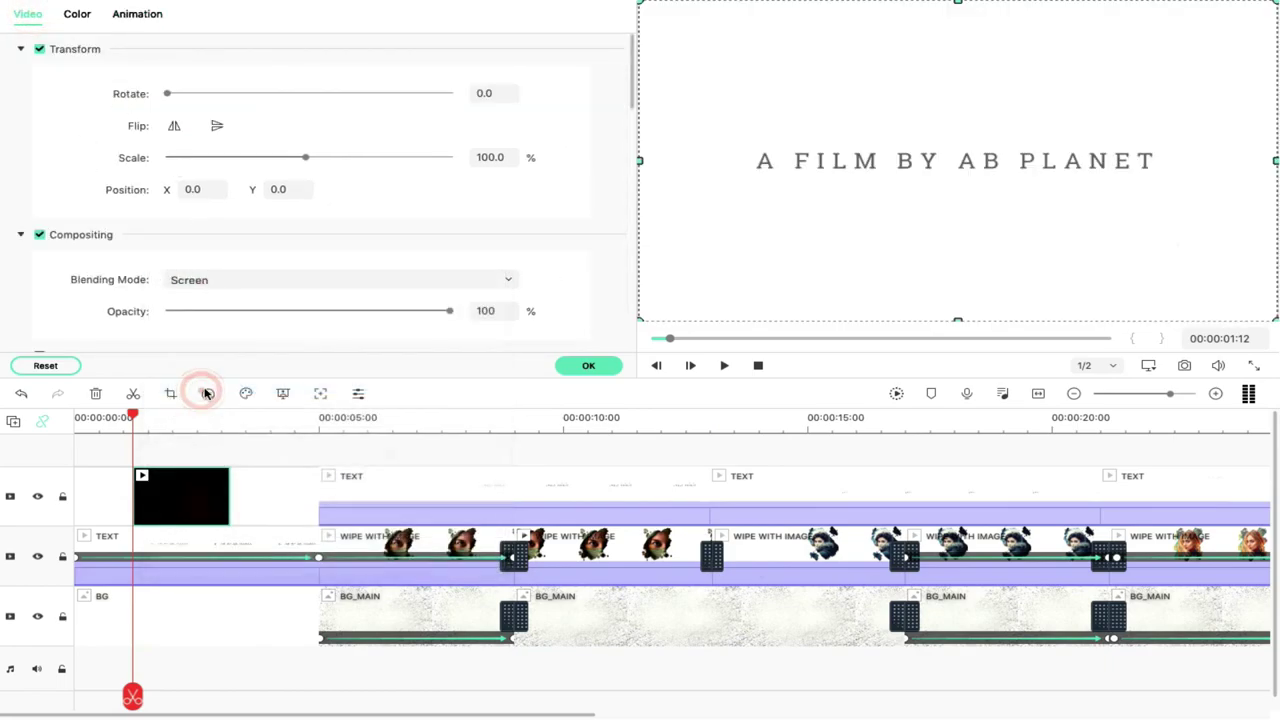
click(588, 366)
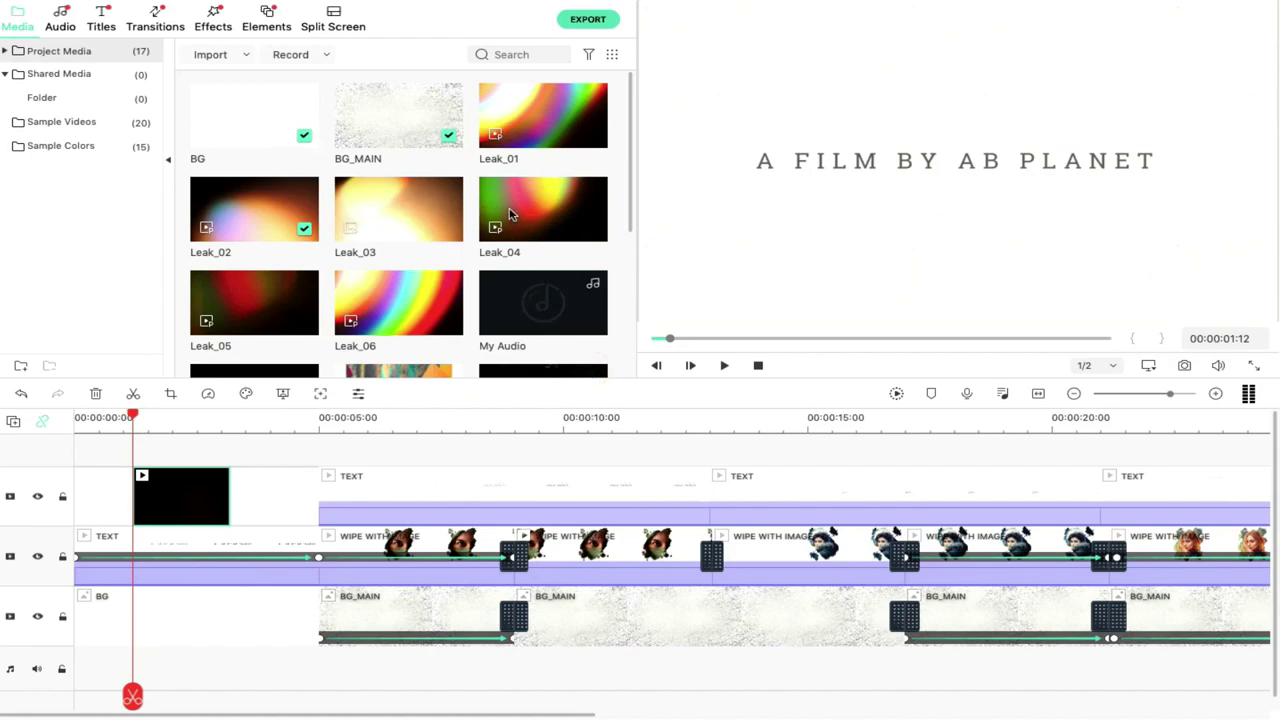
Add Leak_06 near 5 seconds, then Leak_01 and Leak_03 on the top track
drag(404, 308, 310, 452)
double_click(310, 460)
click(588, 366)
drag(543, 115, 490, 445)
double_click(511, 460)
click(588, 366)
drag(398, 210, 385, 457)
double_click(410, 460)
click(588, 366)
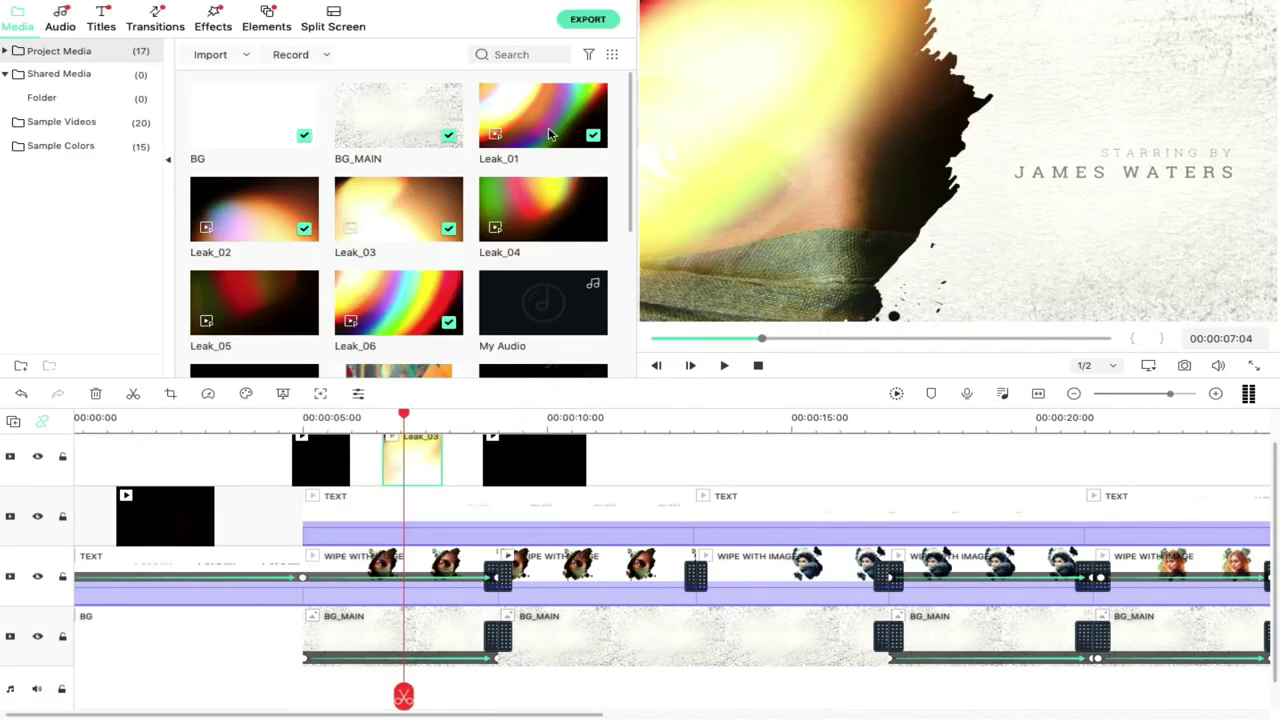
Add two more light leaks on the top track near 14 and 12 seconds
drag(543, 210, 790, 458)
double_click(790, 458)
click(588, 366)
drag(543, 115, 714, 448)
double_click(714, 448)
click(588, 366)
Preview the leaks and bring the PART clip onto the opening seconds
key(space)
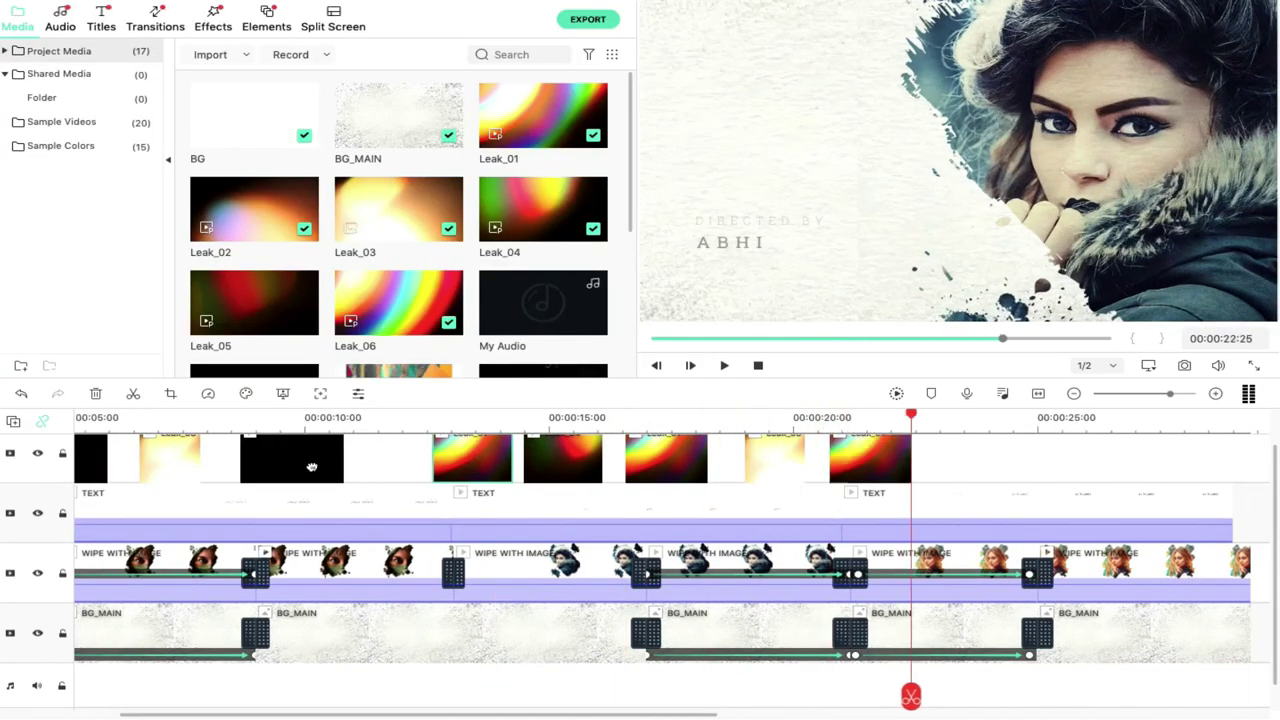
click(122, 463)
scroll(122, 463, up, 2)
scroll(476, 300, down, 3)
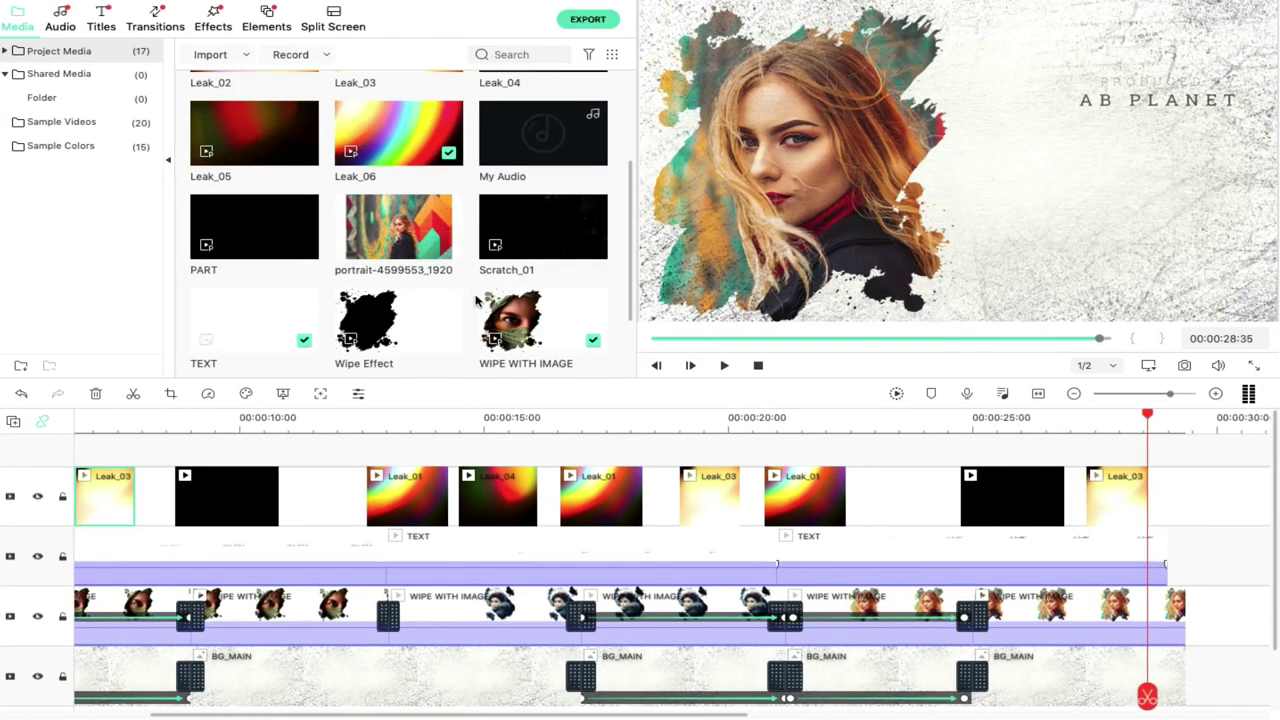
scroll(317, 448, up, 3)
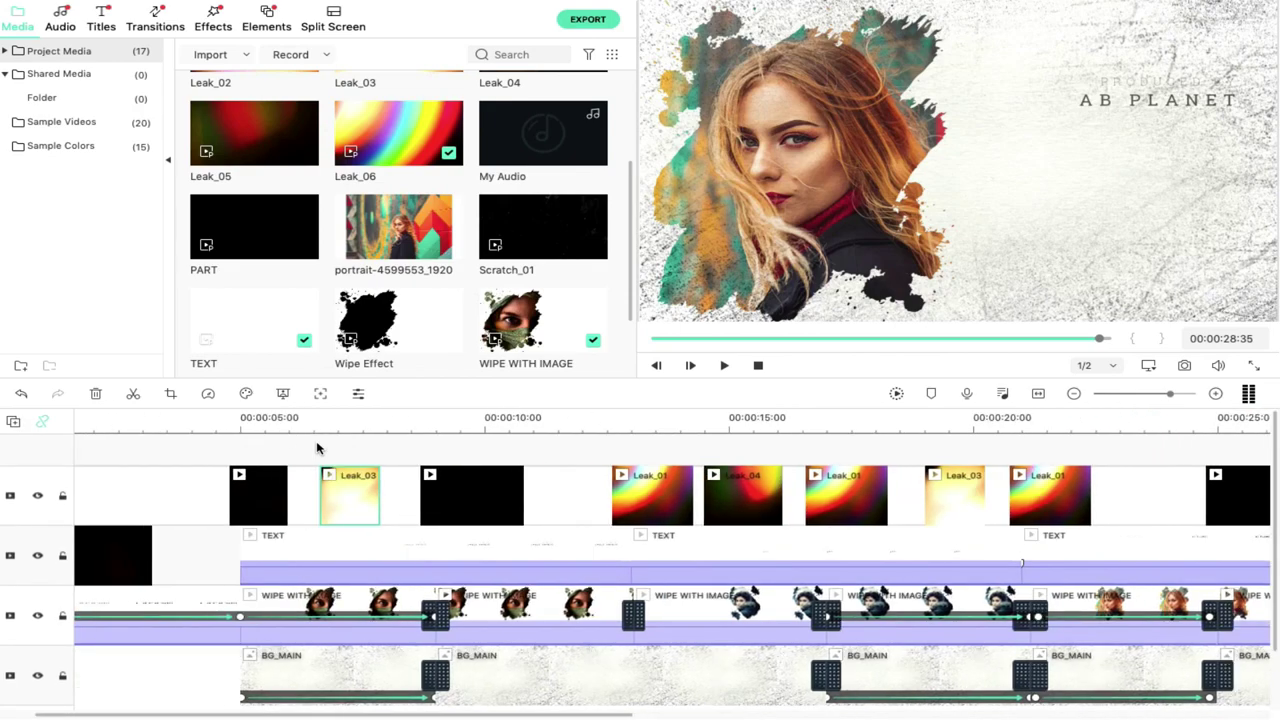
drag(256, 235, 126, 502)
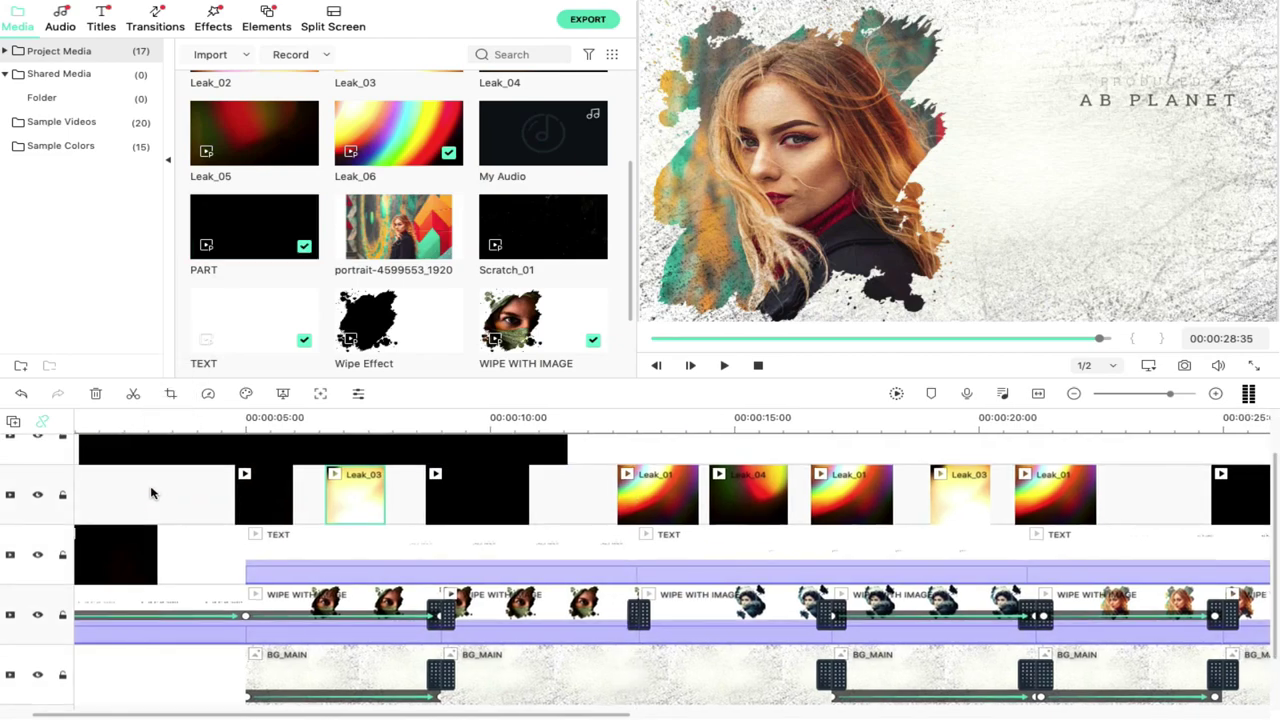
Set the PART overlay clip's blending mode to Screen
click(266, 470)
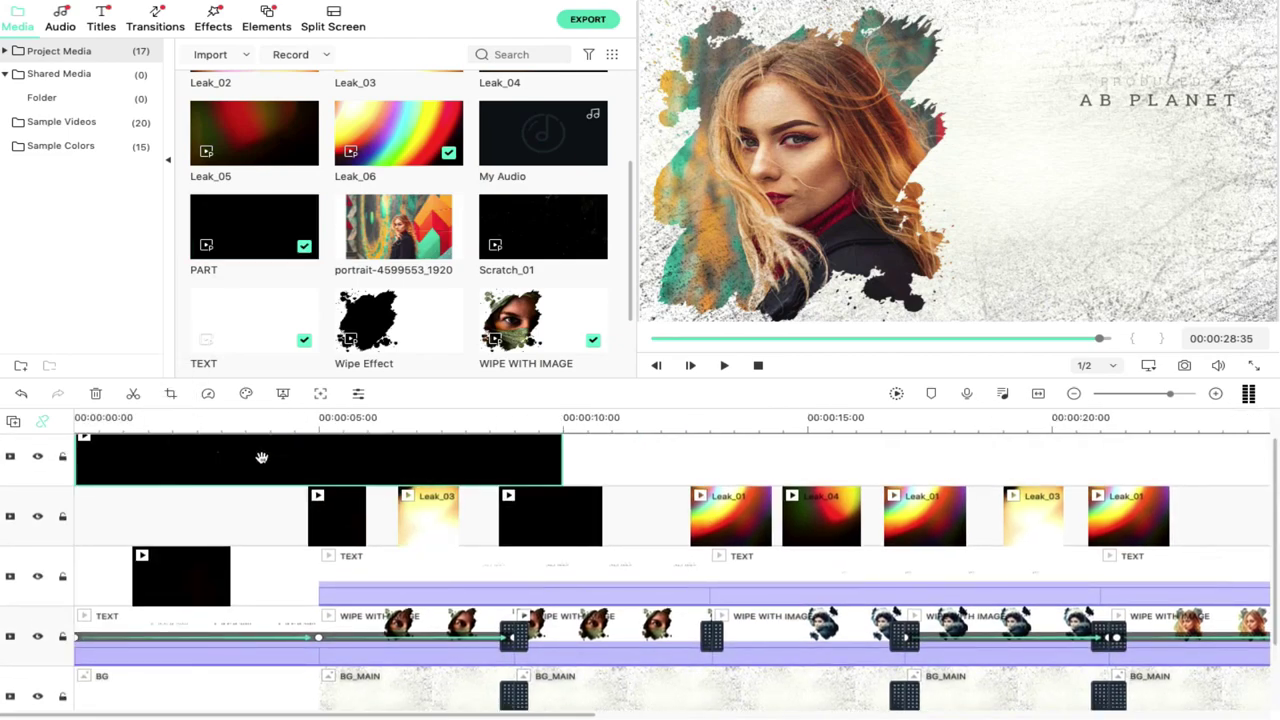
double_click(261, 457)
click(290, 280)
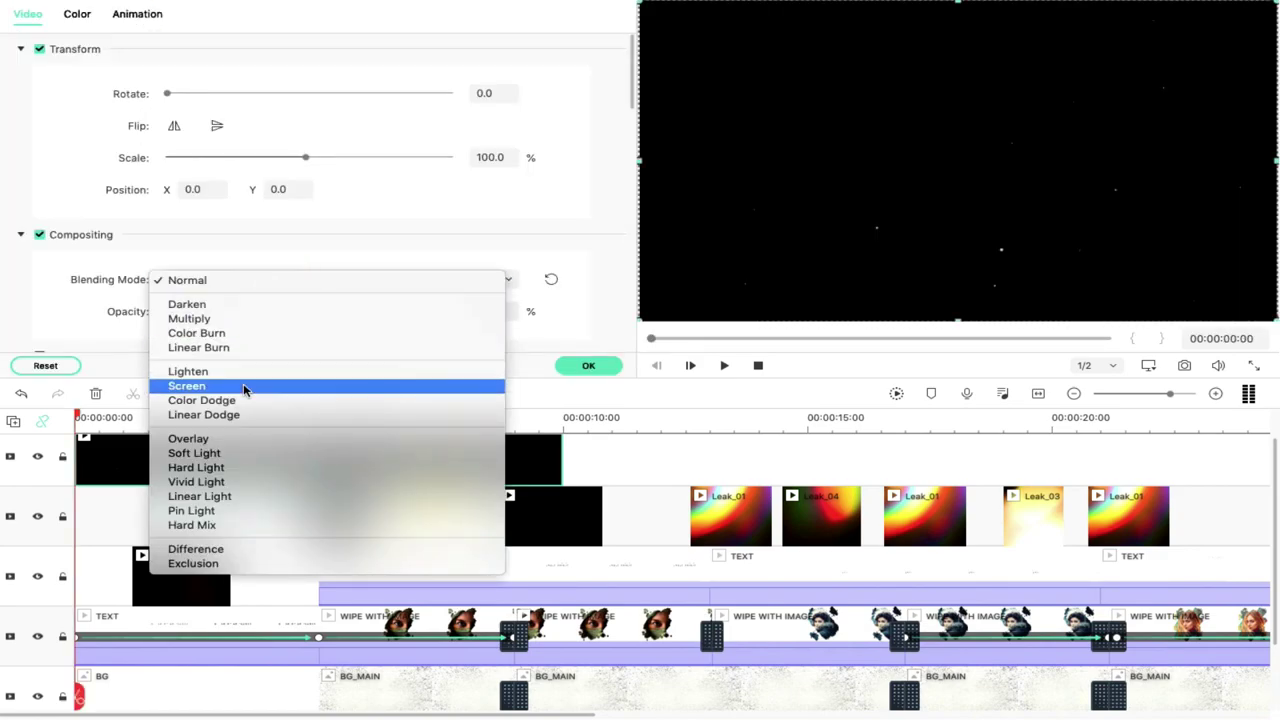
click(245, 386)
click(588, 365)
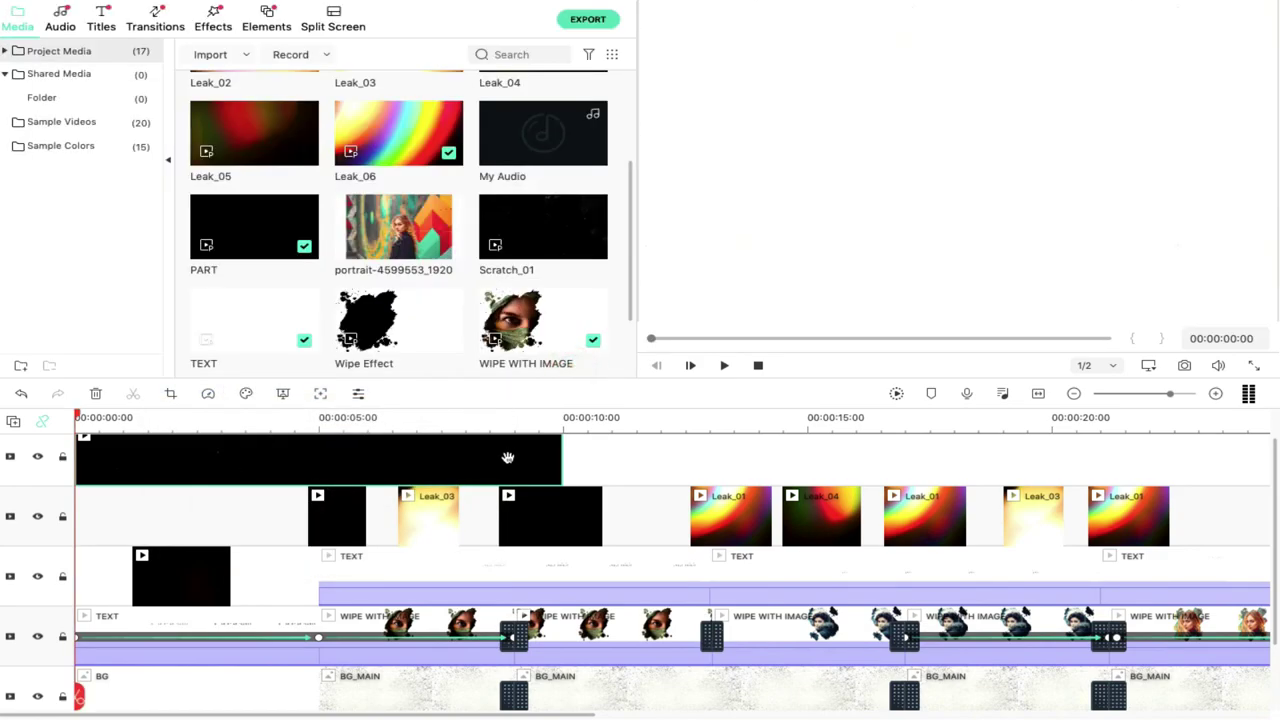
Paste PART copies at 10 and 20 seconds to fill the top track
click(564, 419)
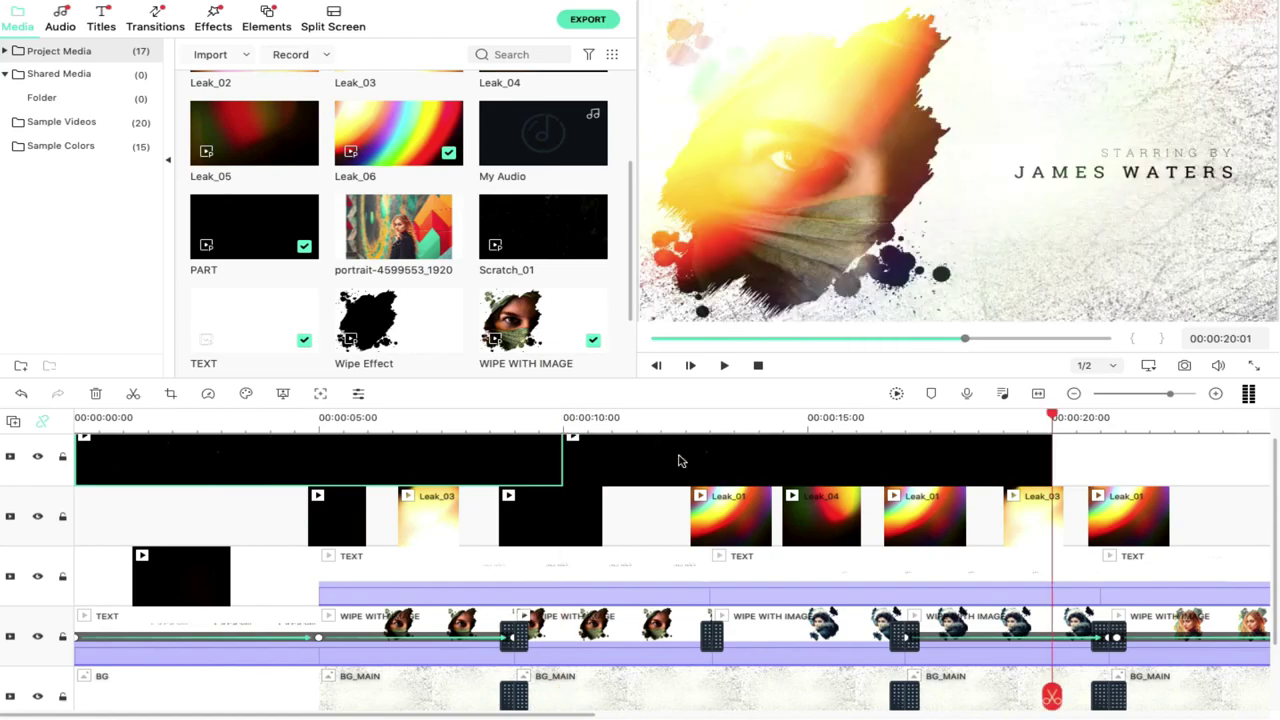
scroll(679, 456, right, 10)
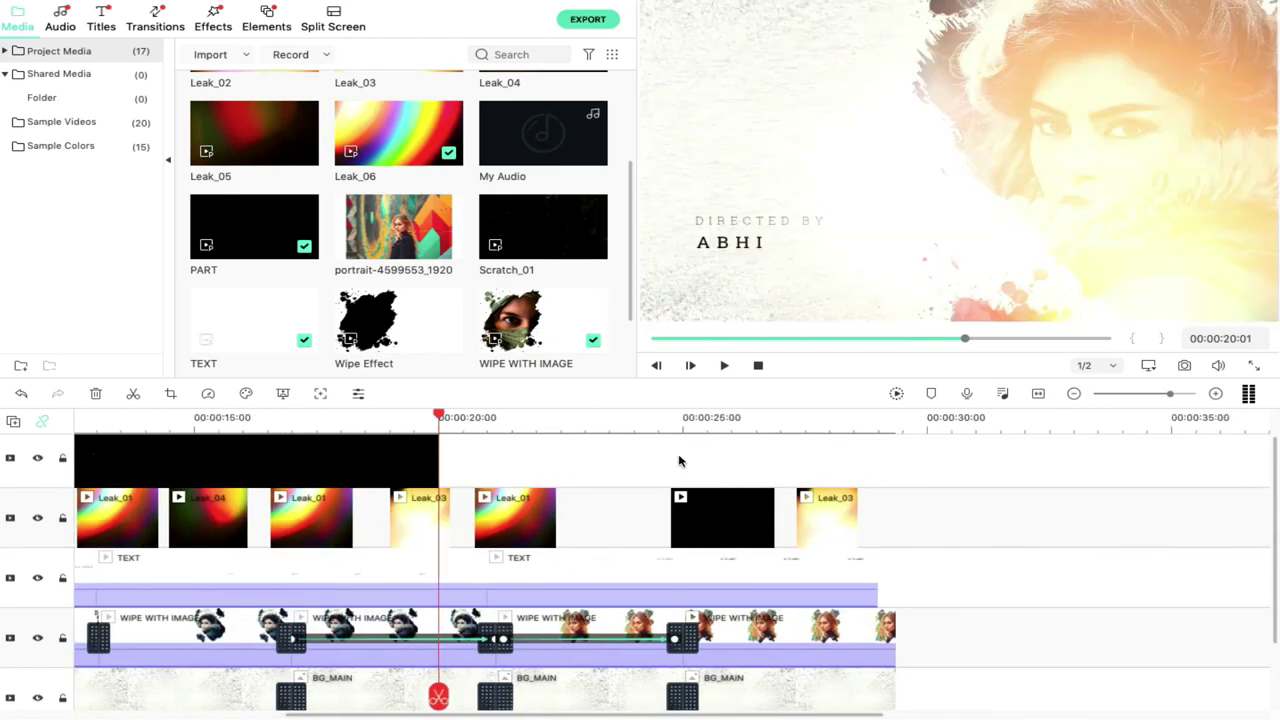
key(ctrl+v)
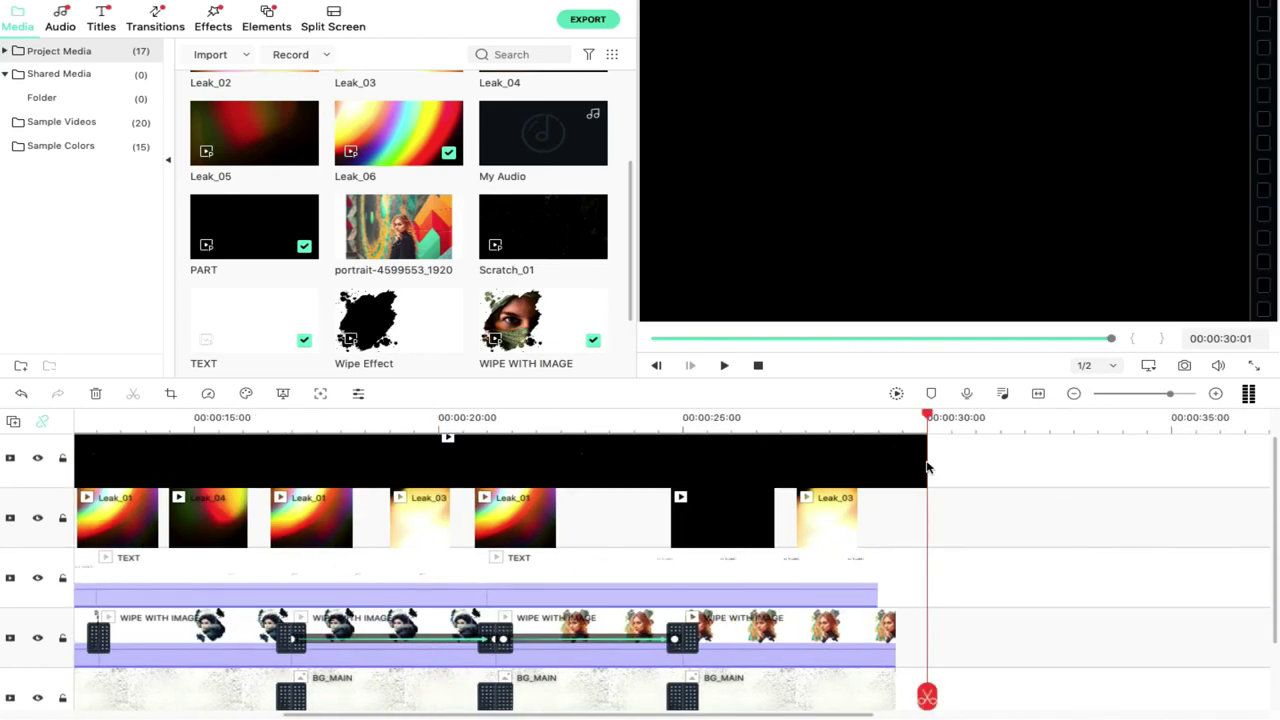
scroll(268, 478, left, 5)
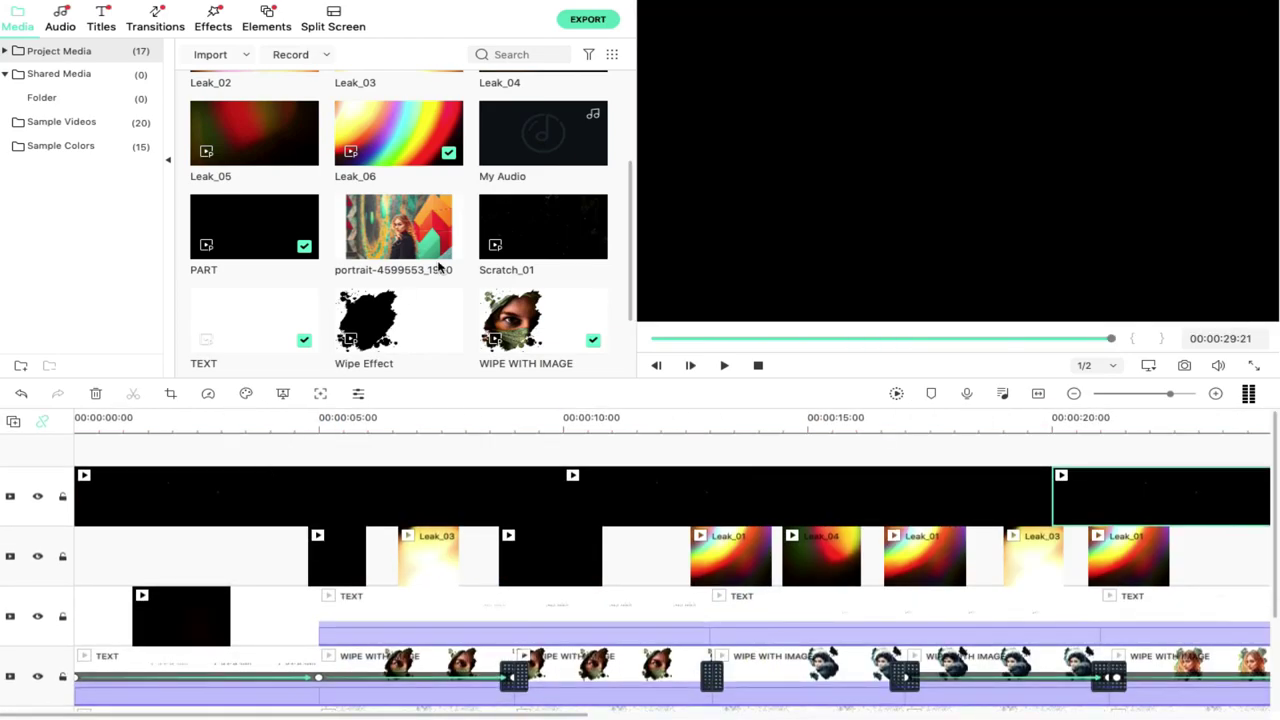
Place Scratch_01 on a new top track aligned to the 5-second mark
drag(510, 235, 315, 458)
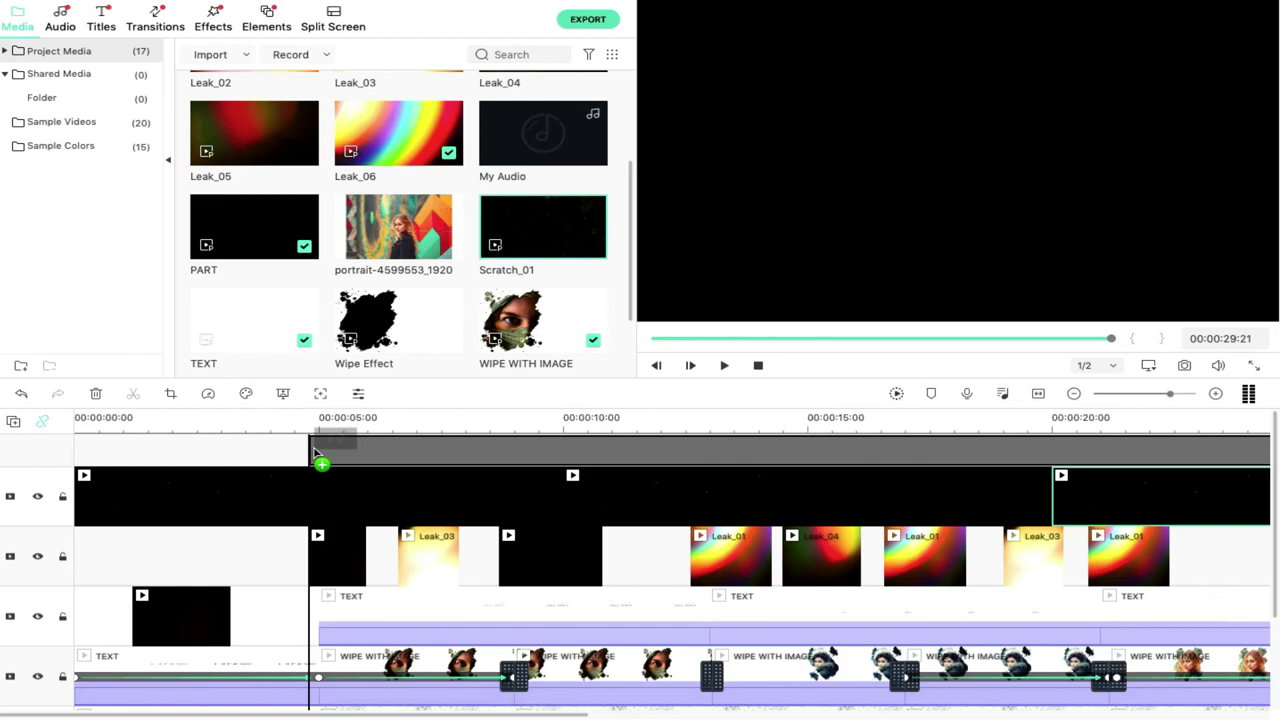
drag(314, 455, 322, 455)
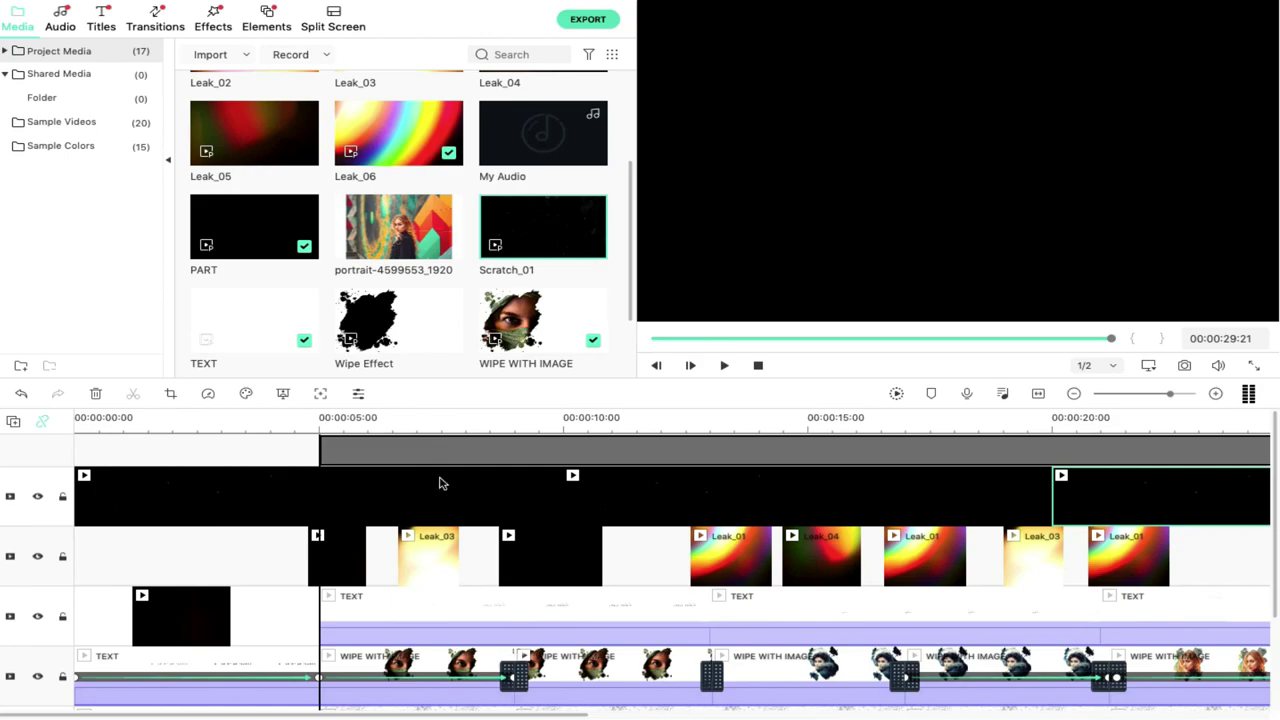
drag(440, 483, 471, 491)
scroll(471, 491, right, 3)
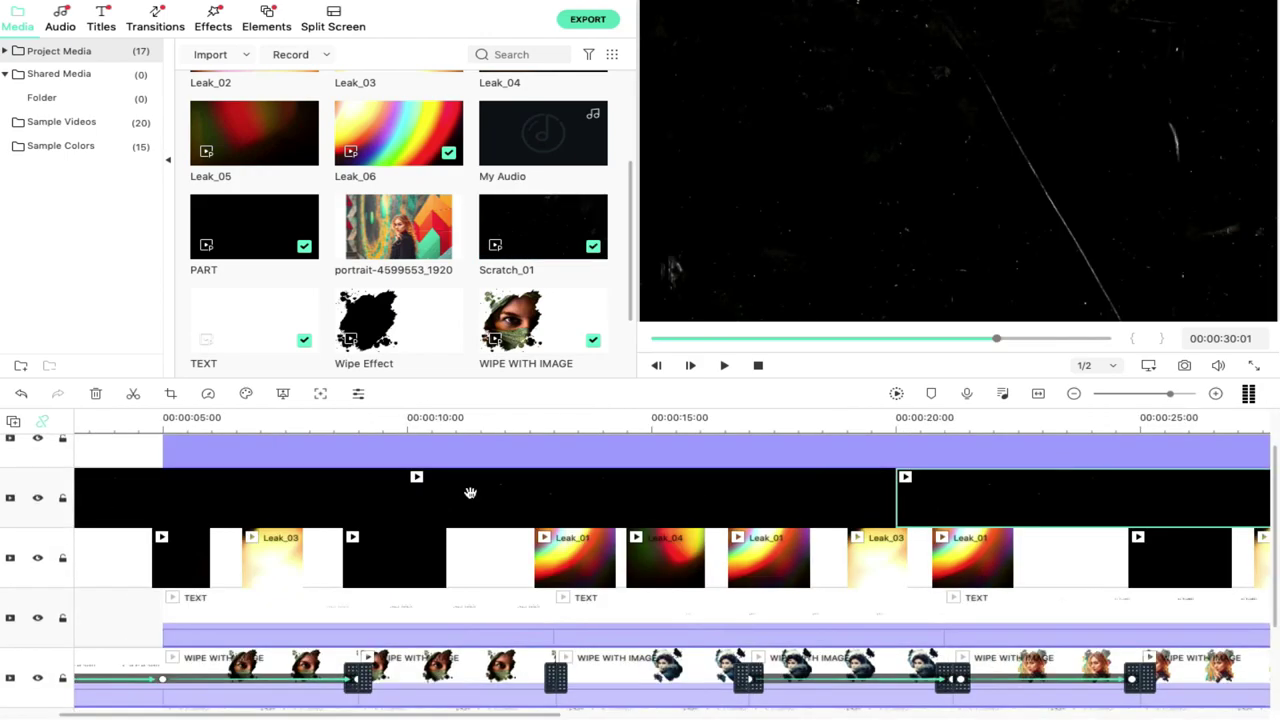
scroll(470, 492, right, 2)
Blend Scratch_01 with Screen mode and trim it to end with the other clips
double_click(490, 469)
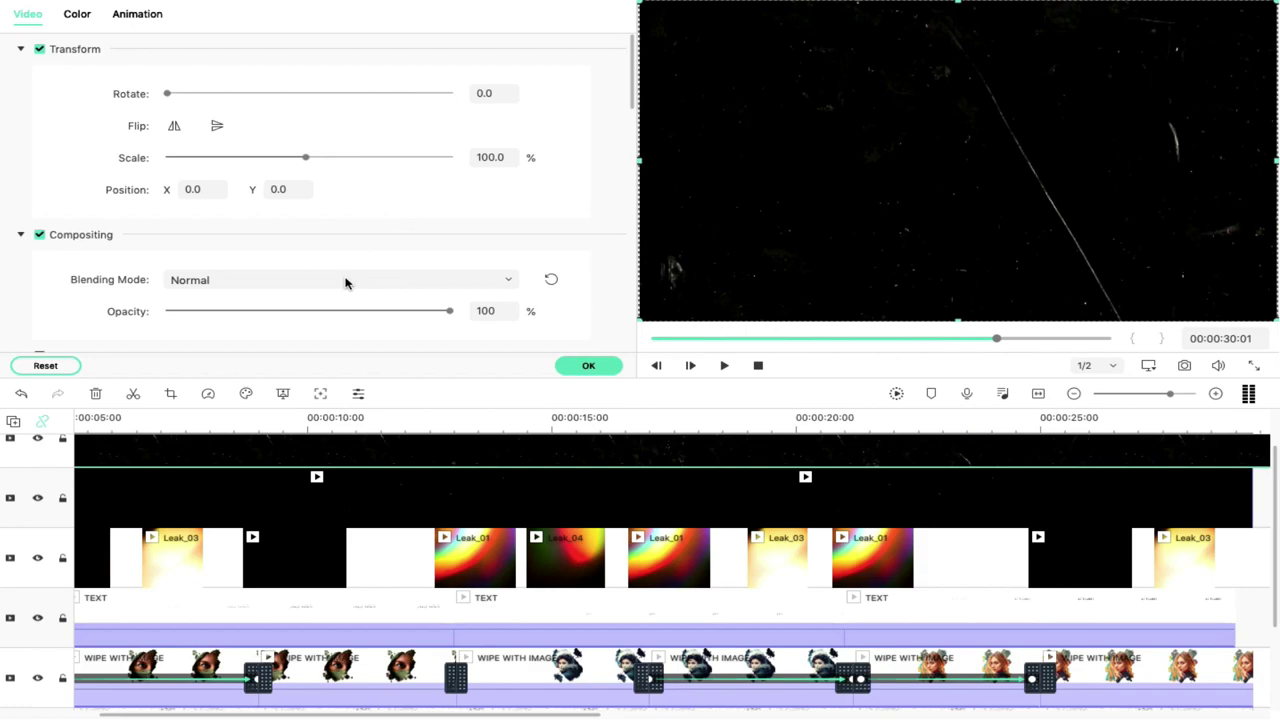
click(345, 281)
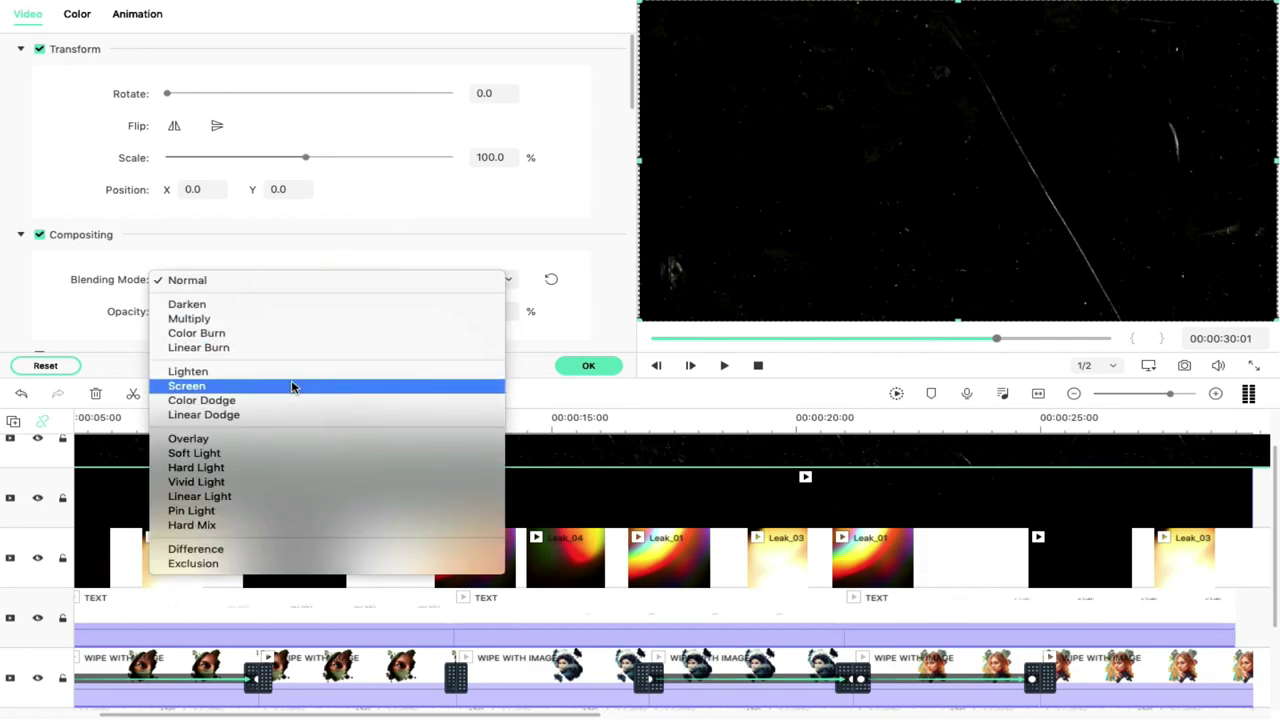
click(292, 386)
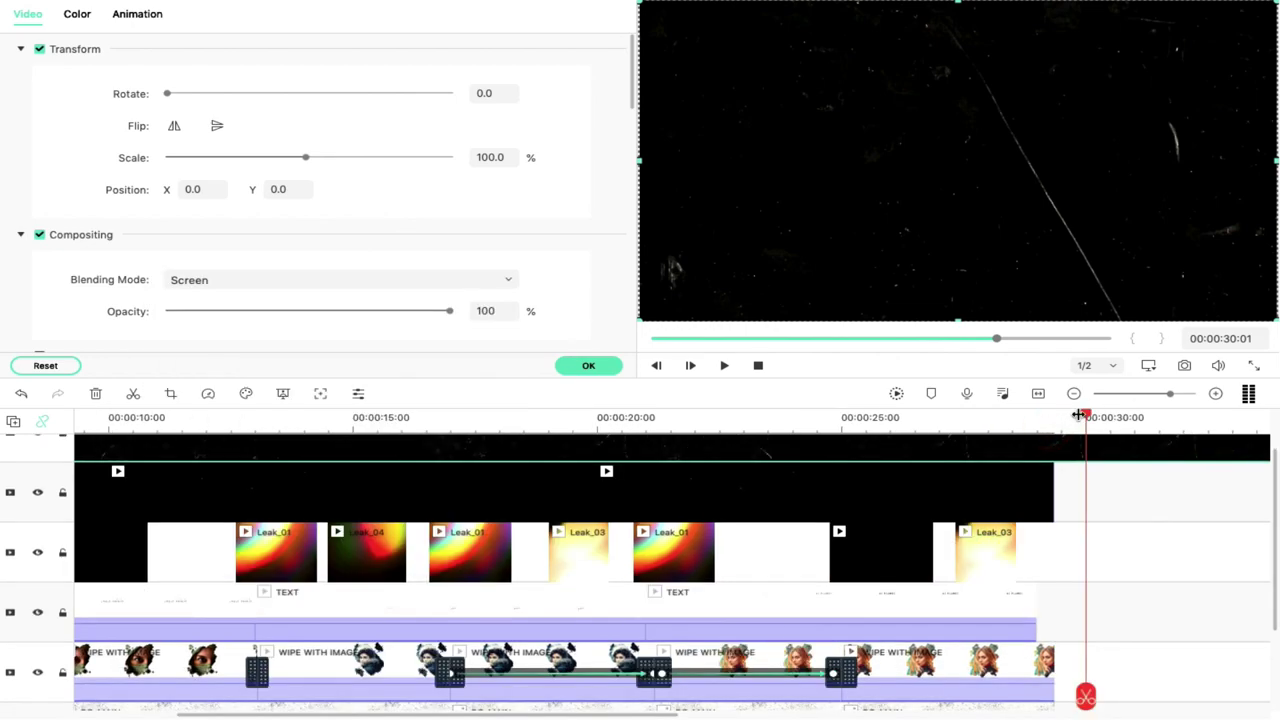
click(1088, 410)
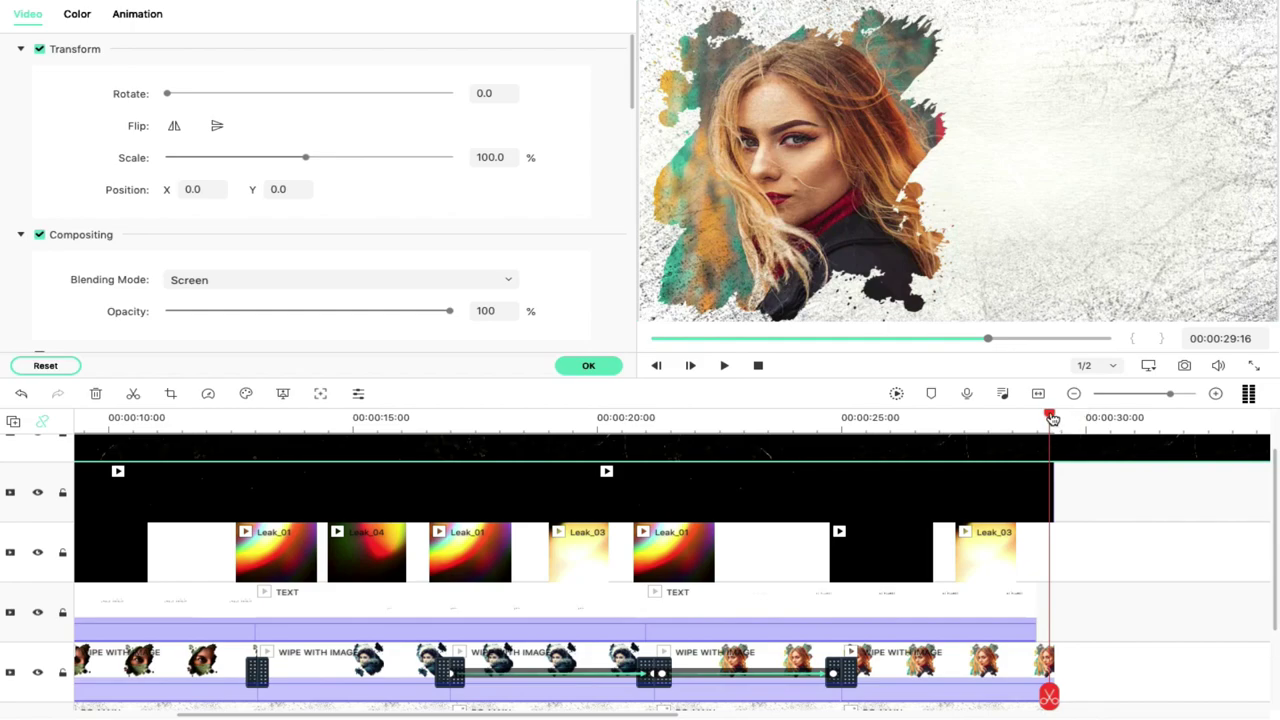
drag(1052, 418, 1058, 417)
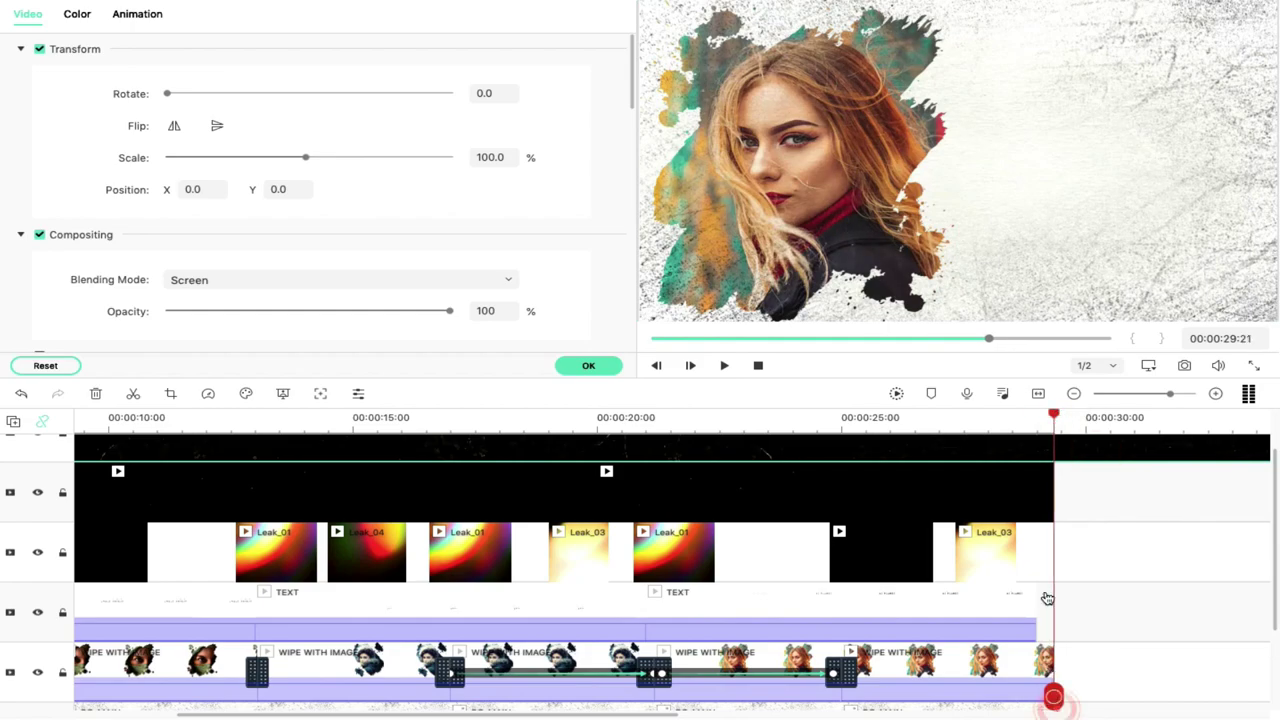
click(1076, 452)
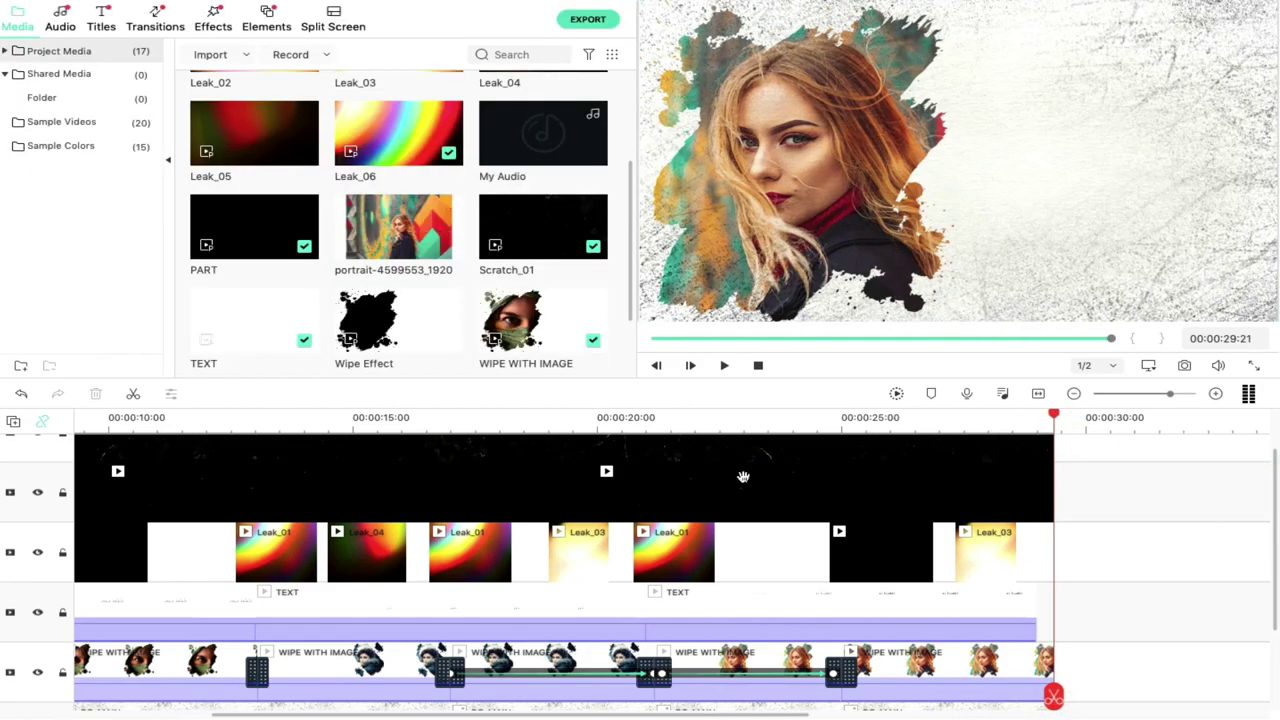
scroll(743, 476, up, 2)
Add the Cinema 21:9 frame overlay at 0 seconds and stretch it to the end, about 29 seconds
click(552, 417)
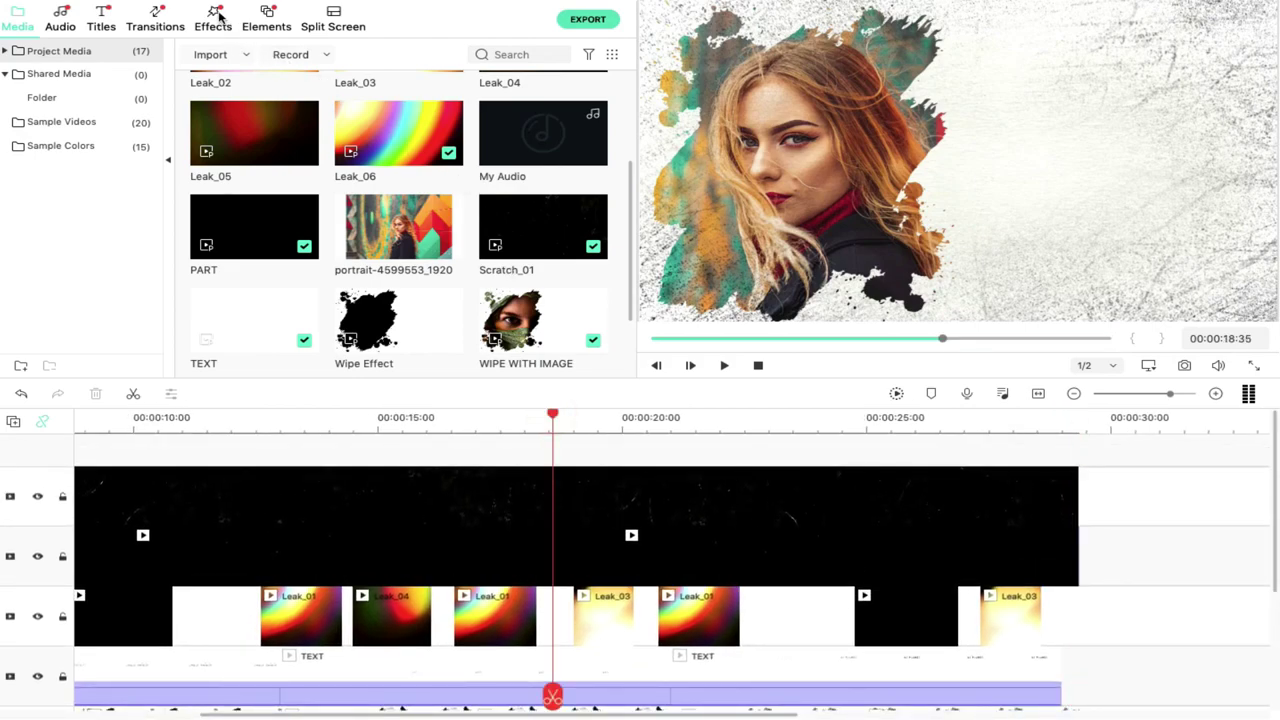
click(24, 84)
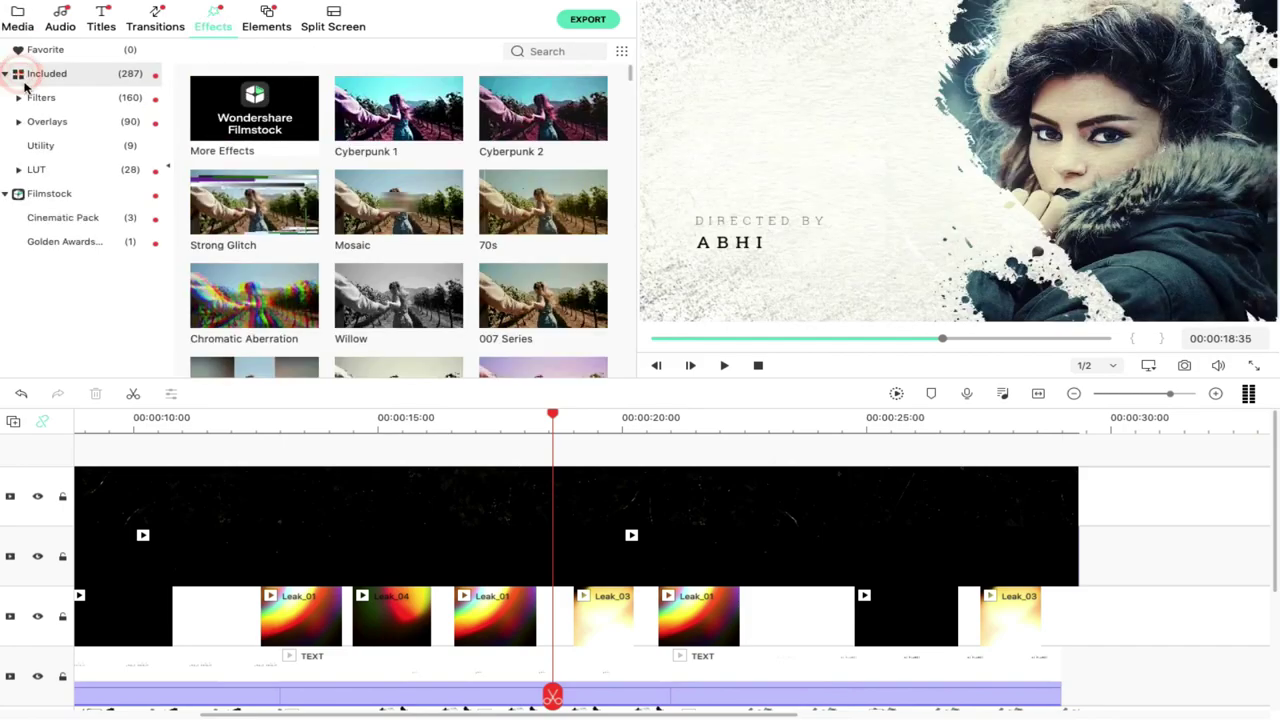
click(44, 122)
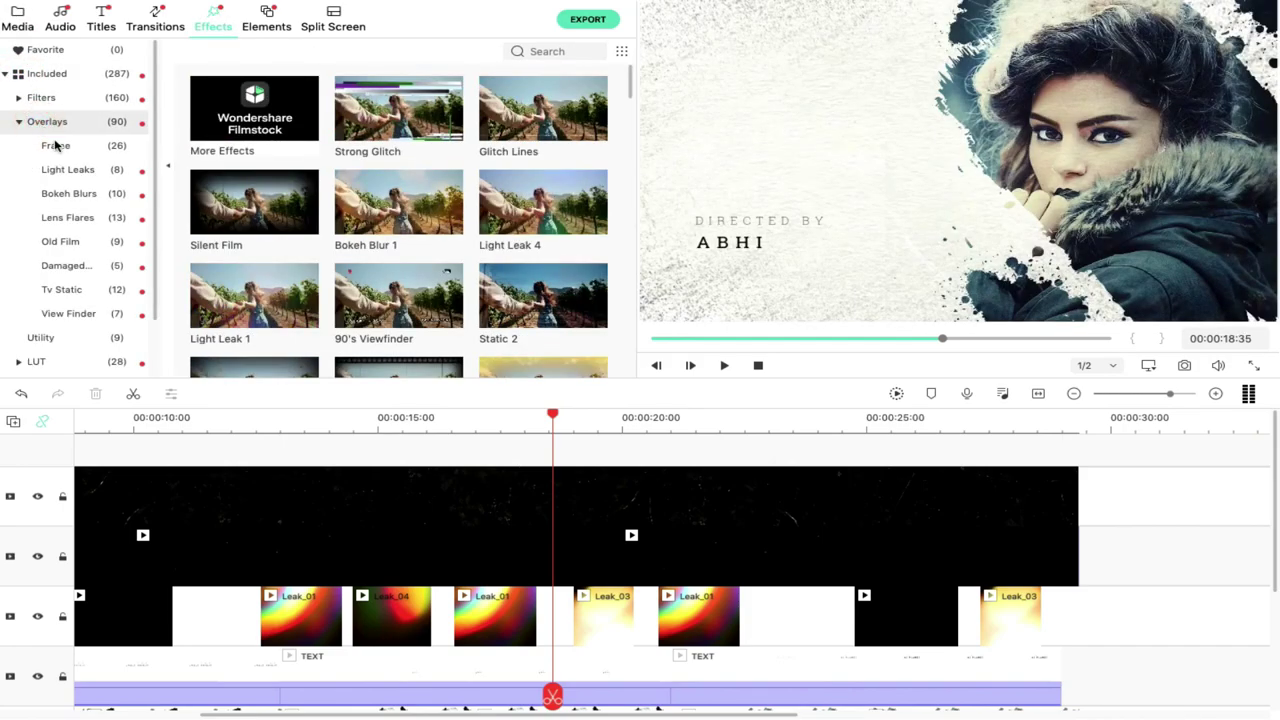
click(55, 145)
scroll(390, 300, down, 2)
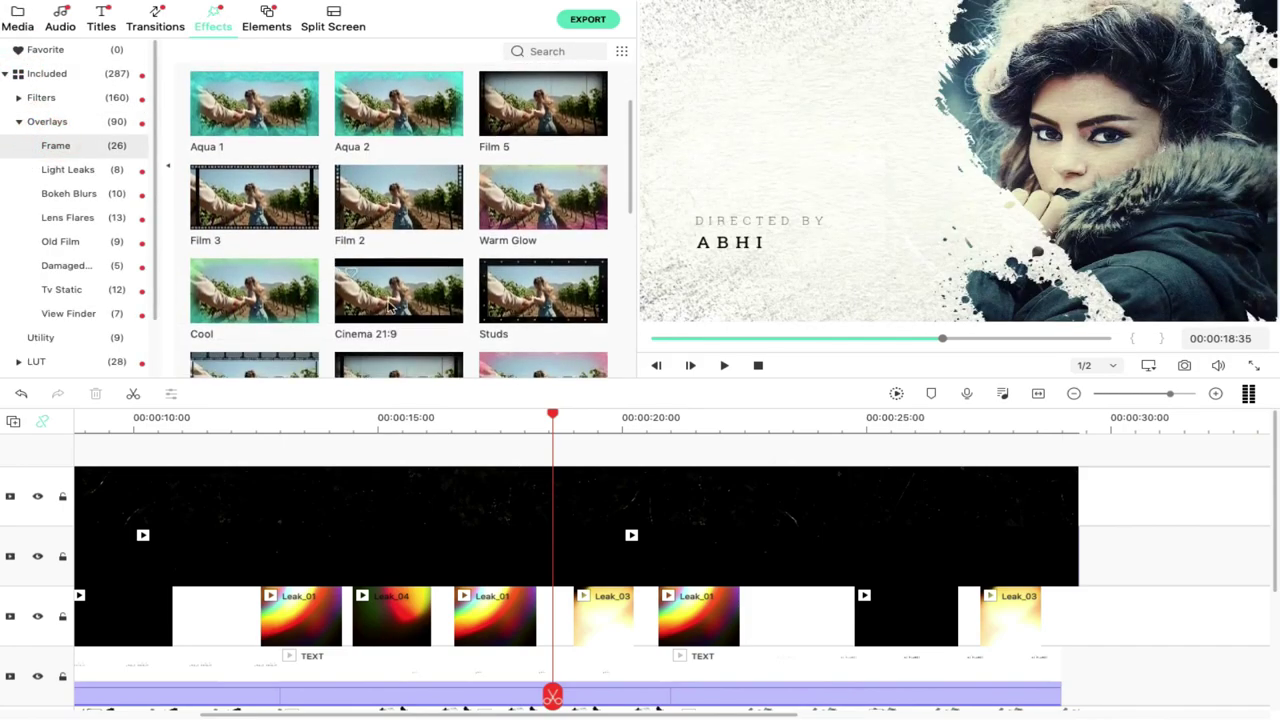
drag(345, 400, 3, 517)
drag(316, 497, 1116, 530)
drag(917, 486, 1020, 529)
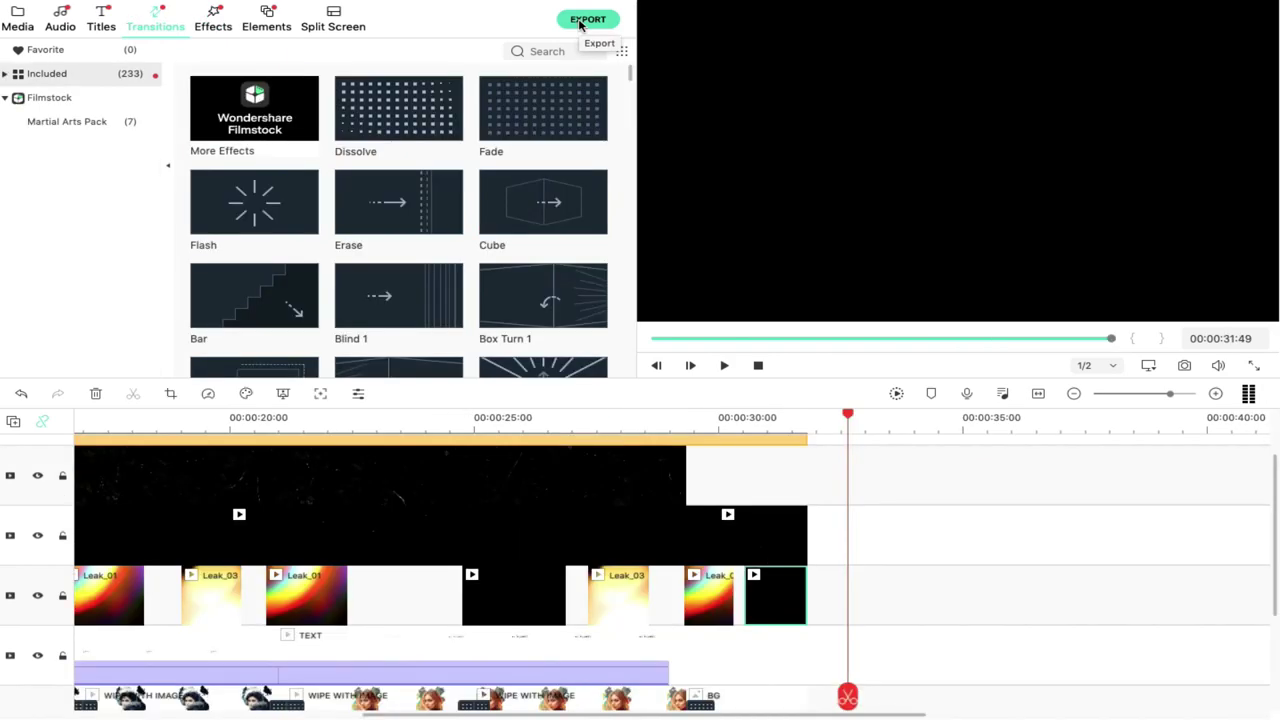
Render a 1920 x 1080 MOV named FINAL VIDEO into the Wipe New Tutorial folder
click(582, 20)
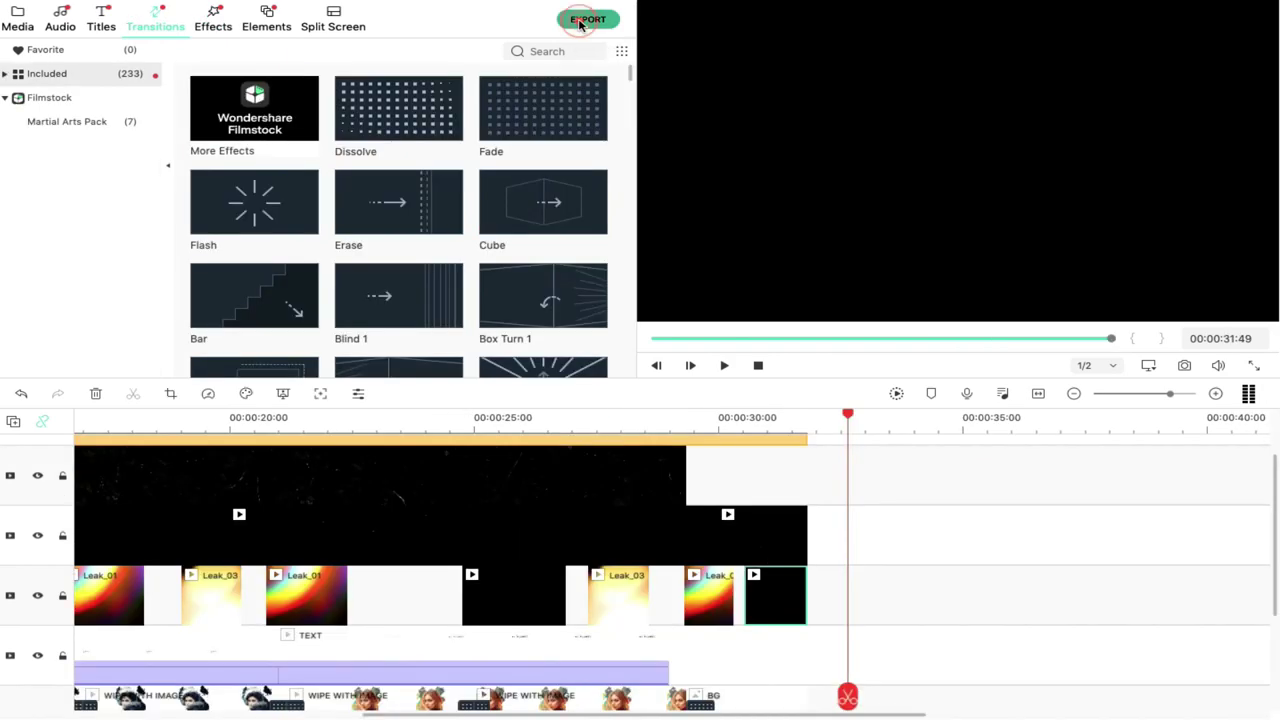
click(652, 230)
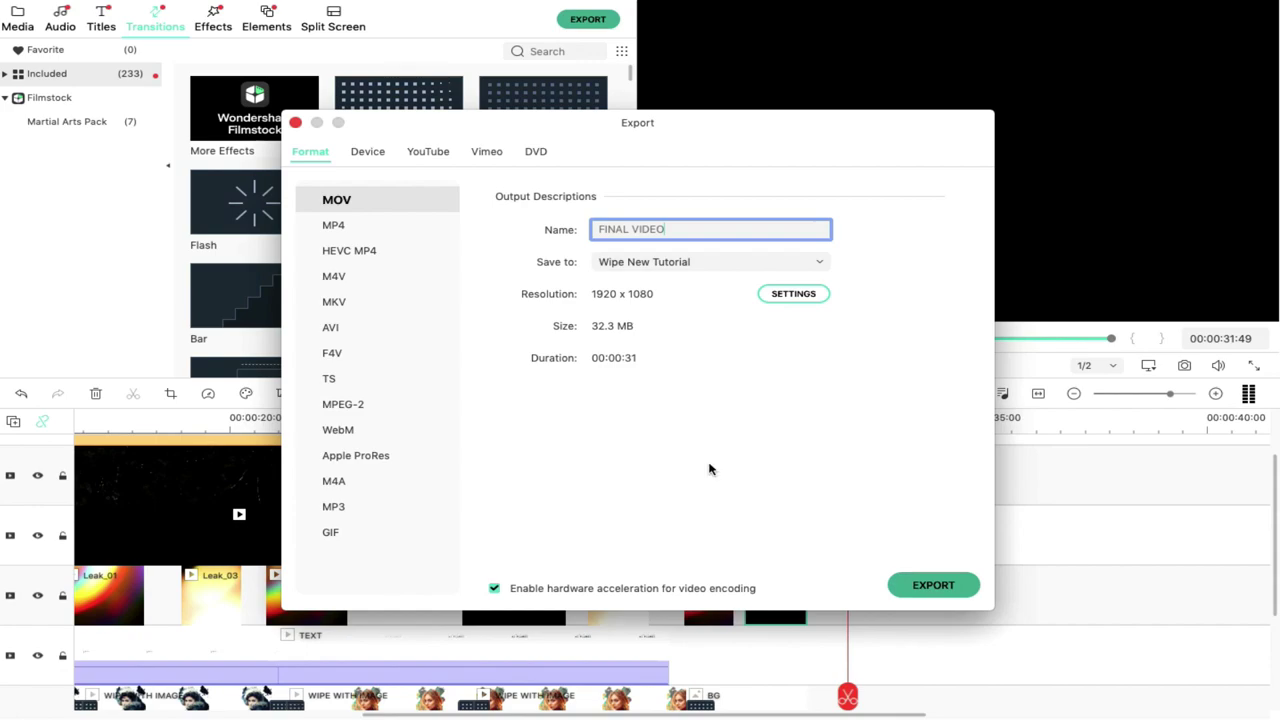
key(Return)
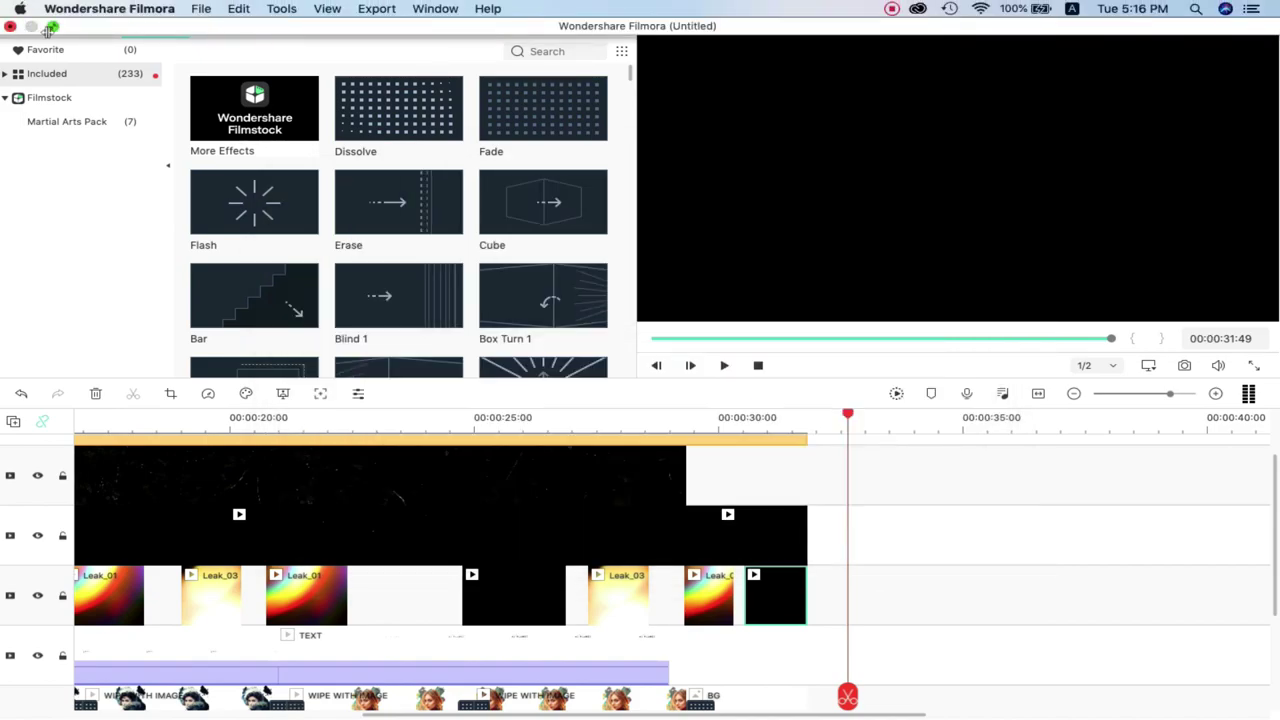
Exit full screen, minimize Filmora, and open the desktop's Wipe New Tutorial folder
click(54, 25)
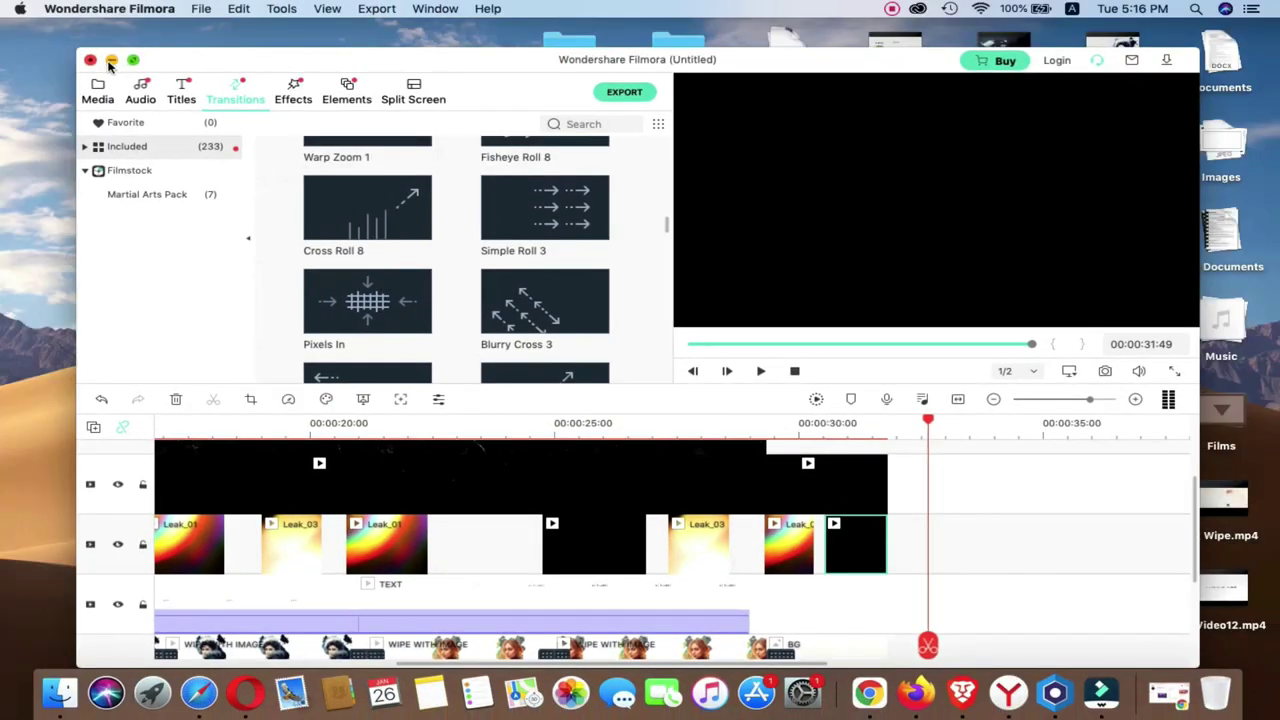
click(110, 64)
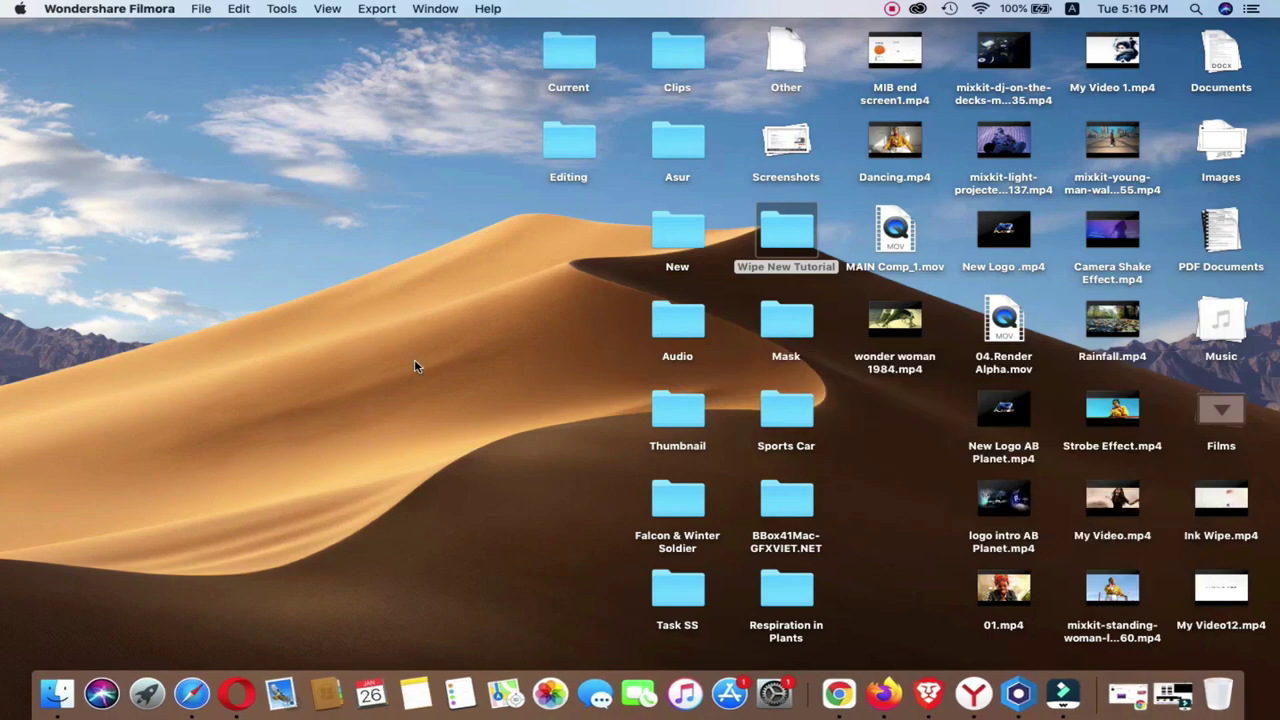
double_click(799, 240)
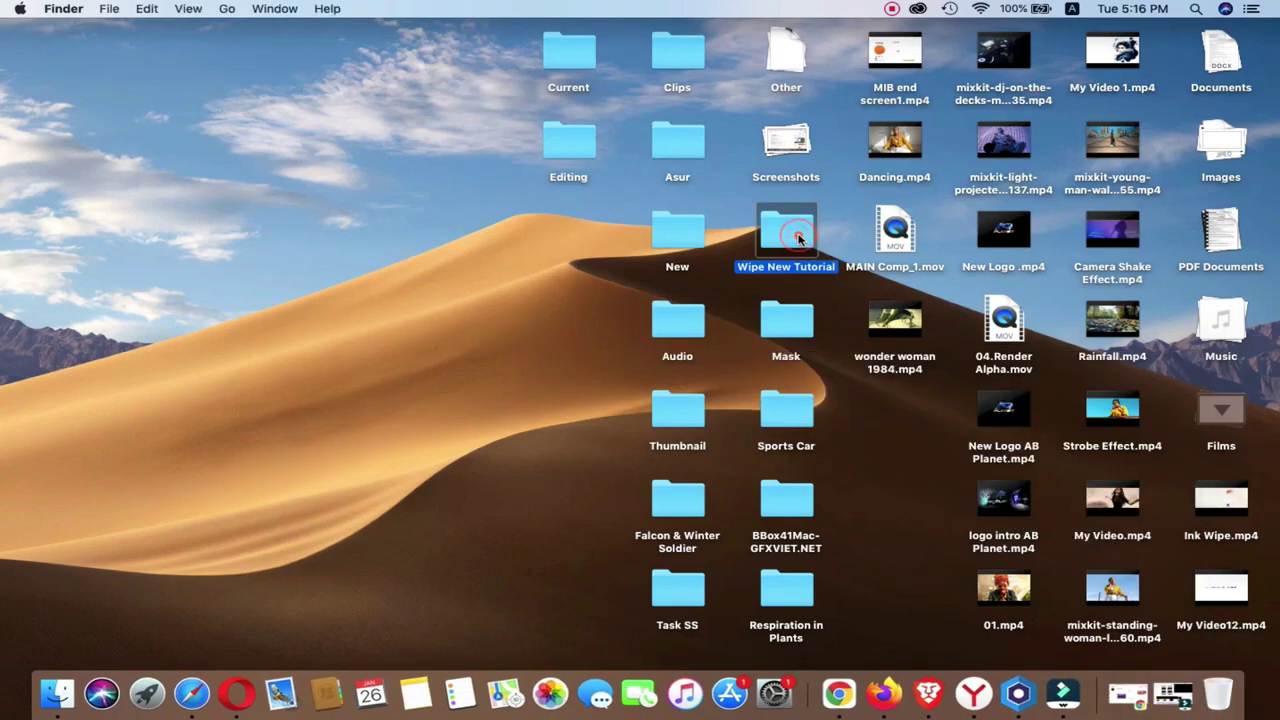